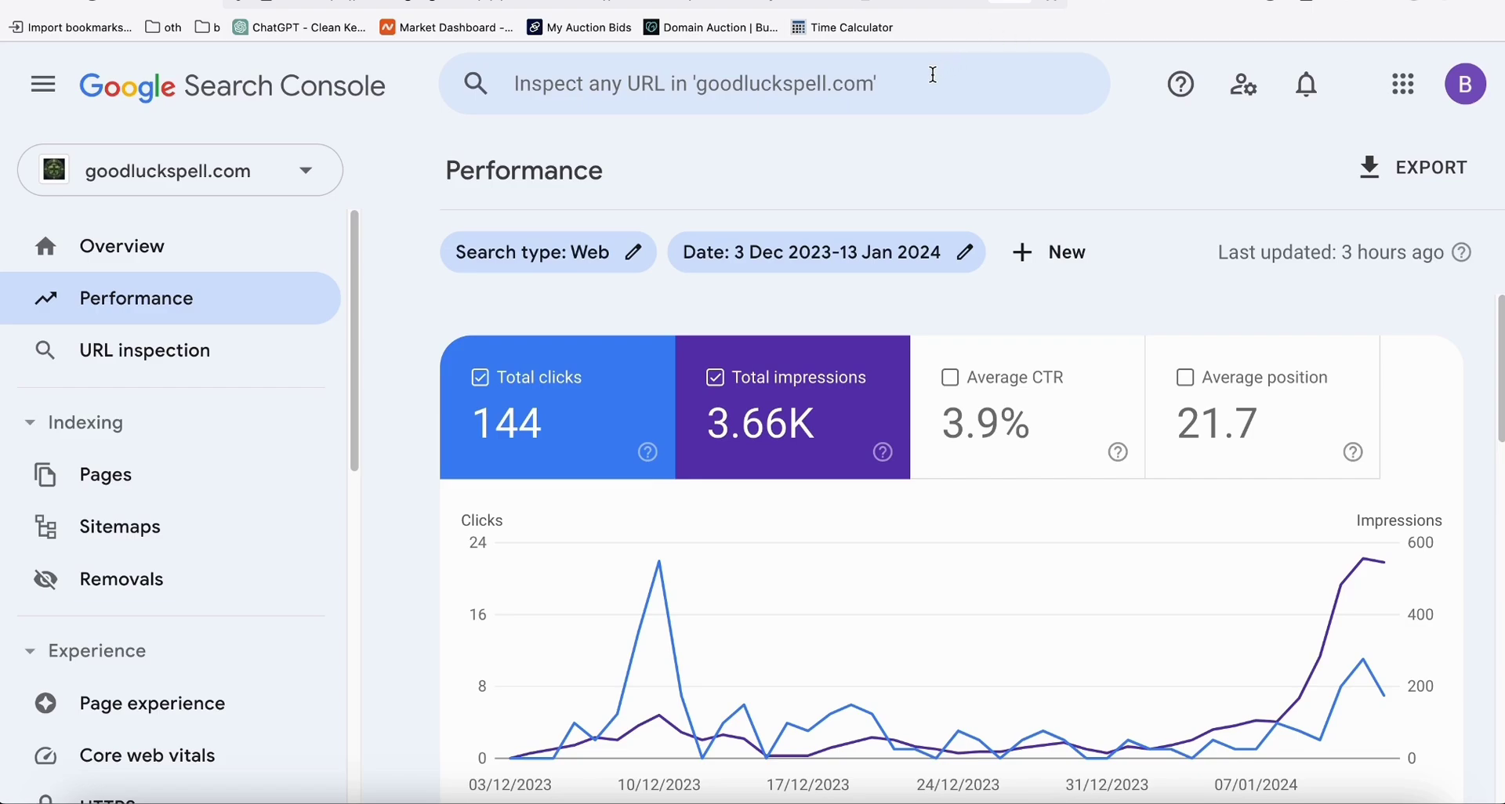
- Review the Search Console performance of goodluckspell.com and vibemanifest.com, and check Google's indexed pages with site:narcissistinsights.com
mouse_move(1267, 627)
left_click(1004, 4)
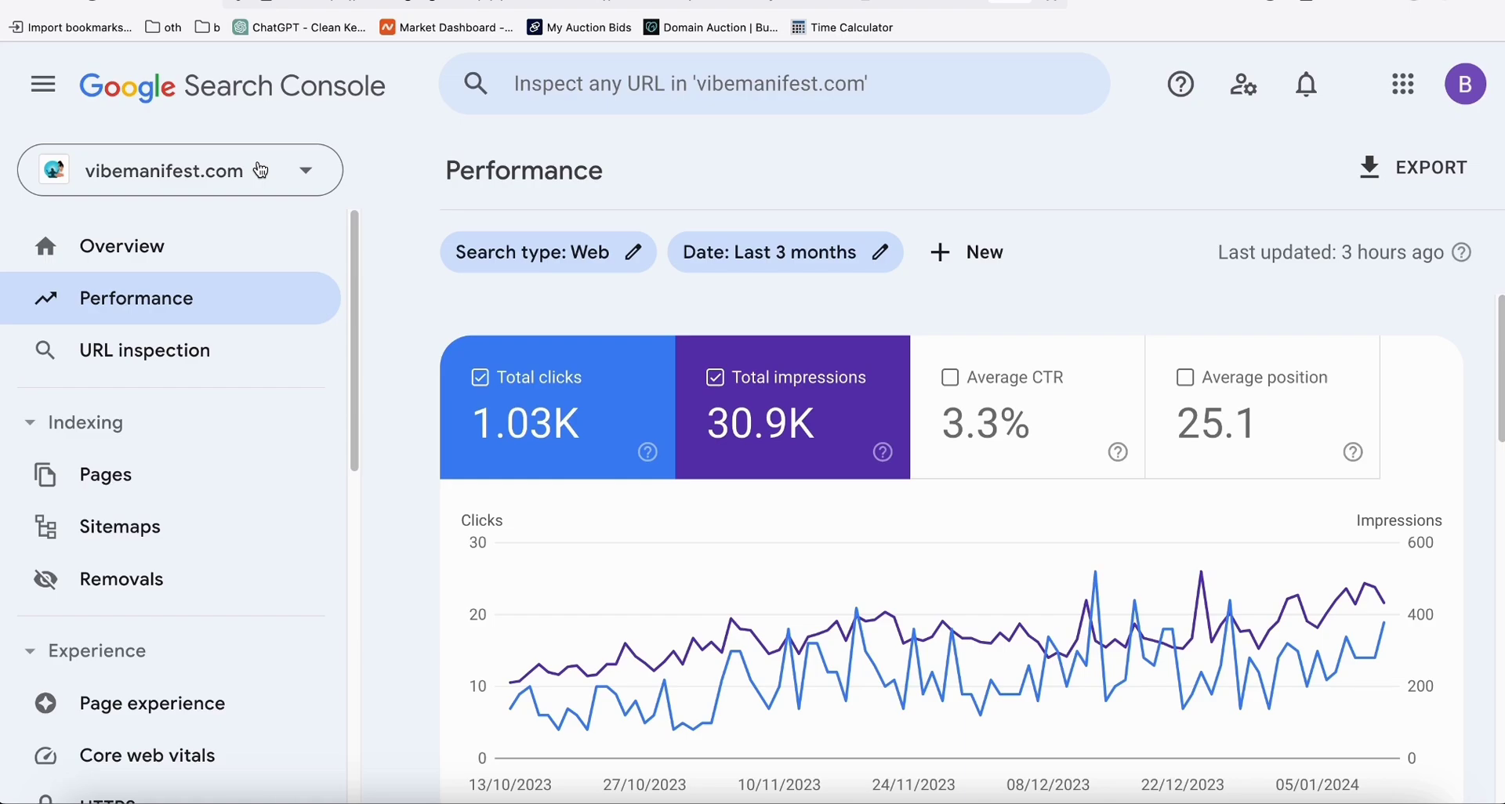
left_click(1301, 2)
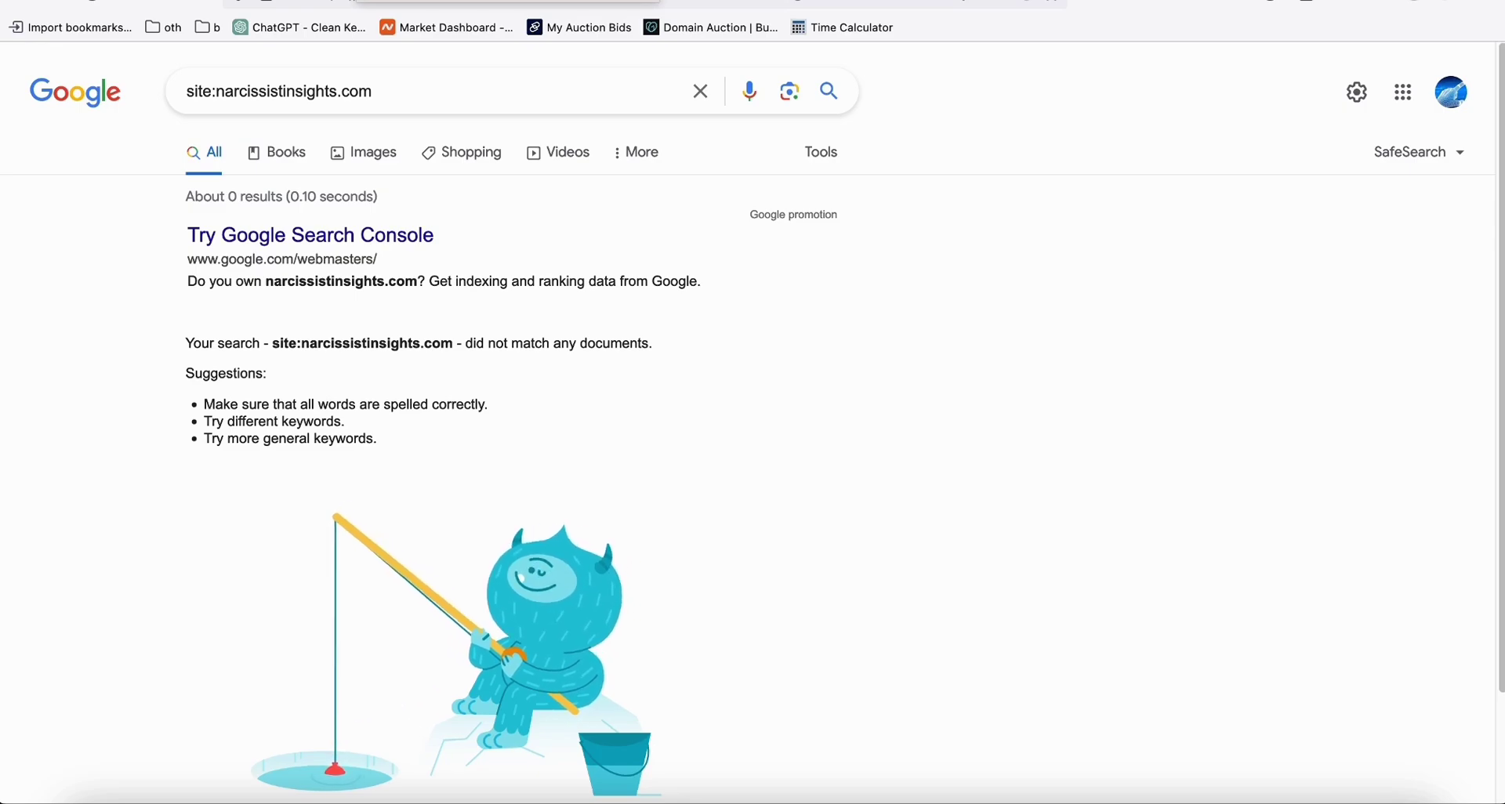
key("Return")
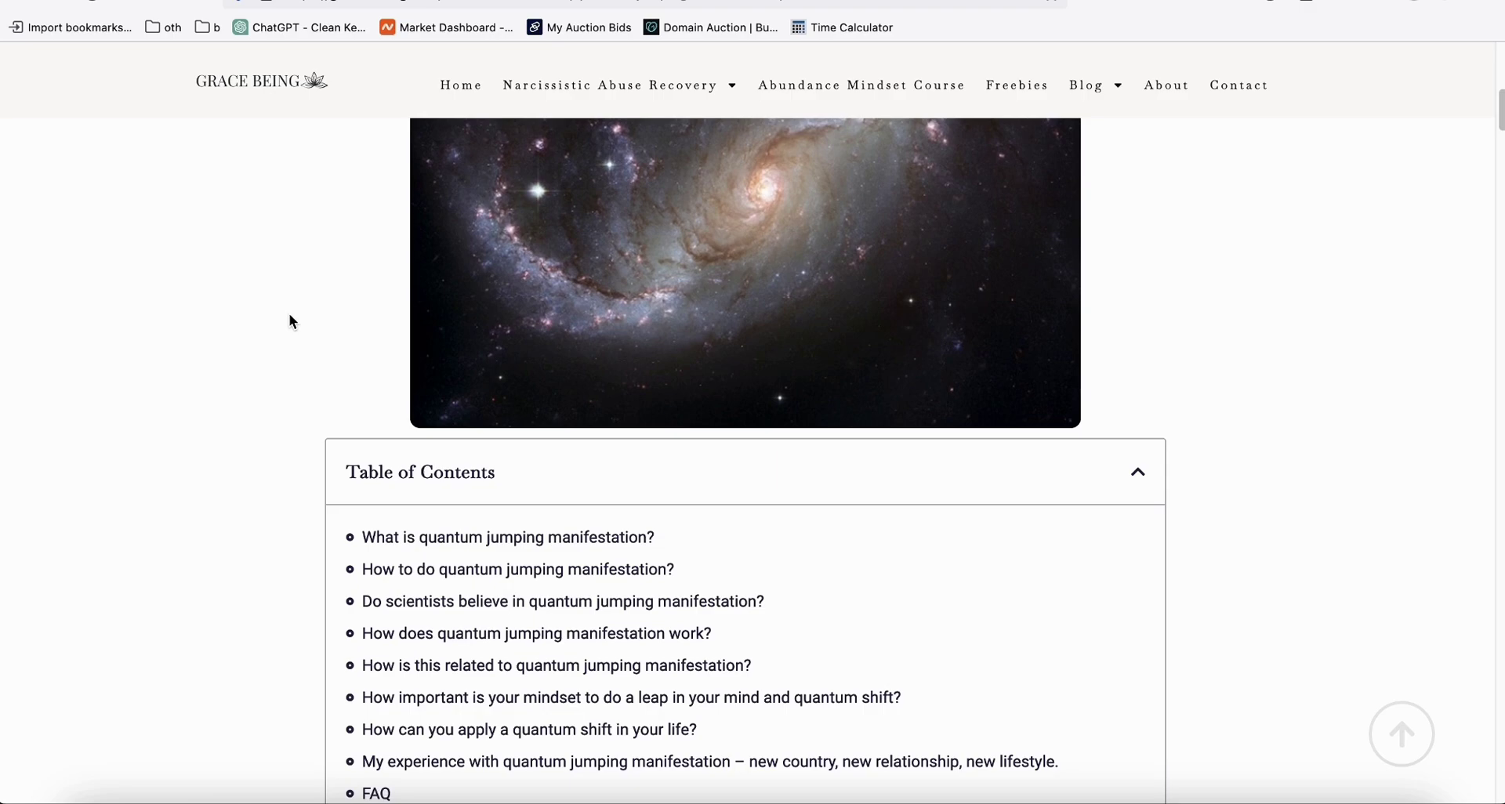
- Switch to Ahrefs and examine the grace-being.com organic keywords report, including its minimum three-word filter and the keyword difficulty values
key("ctrl+Tab")
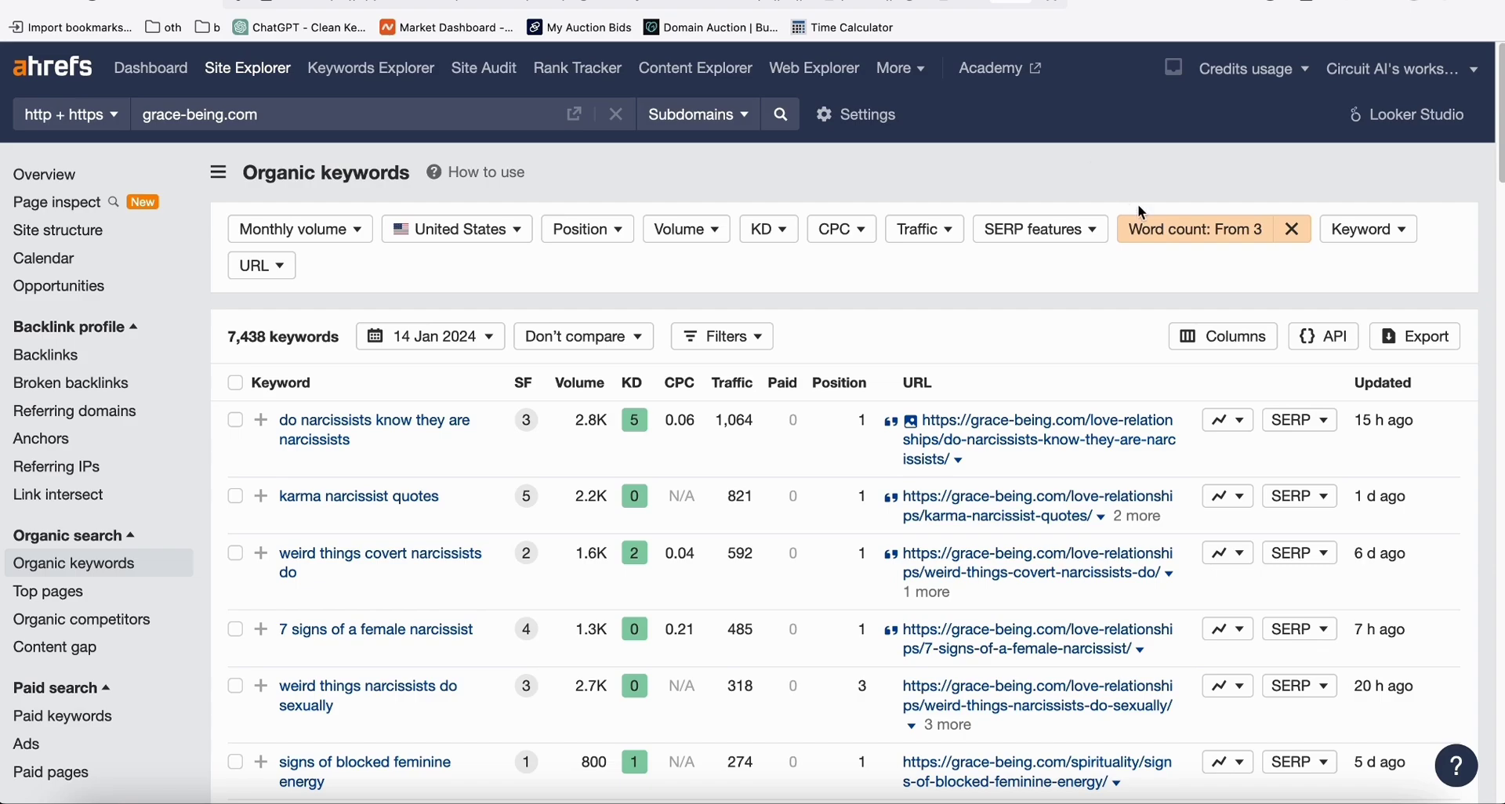
left_click(1188, 235)
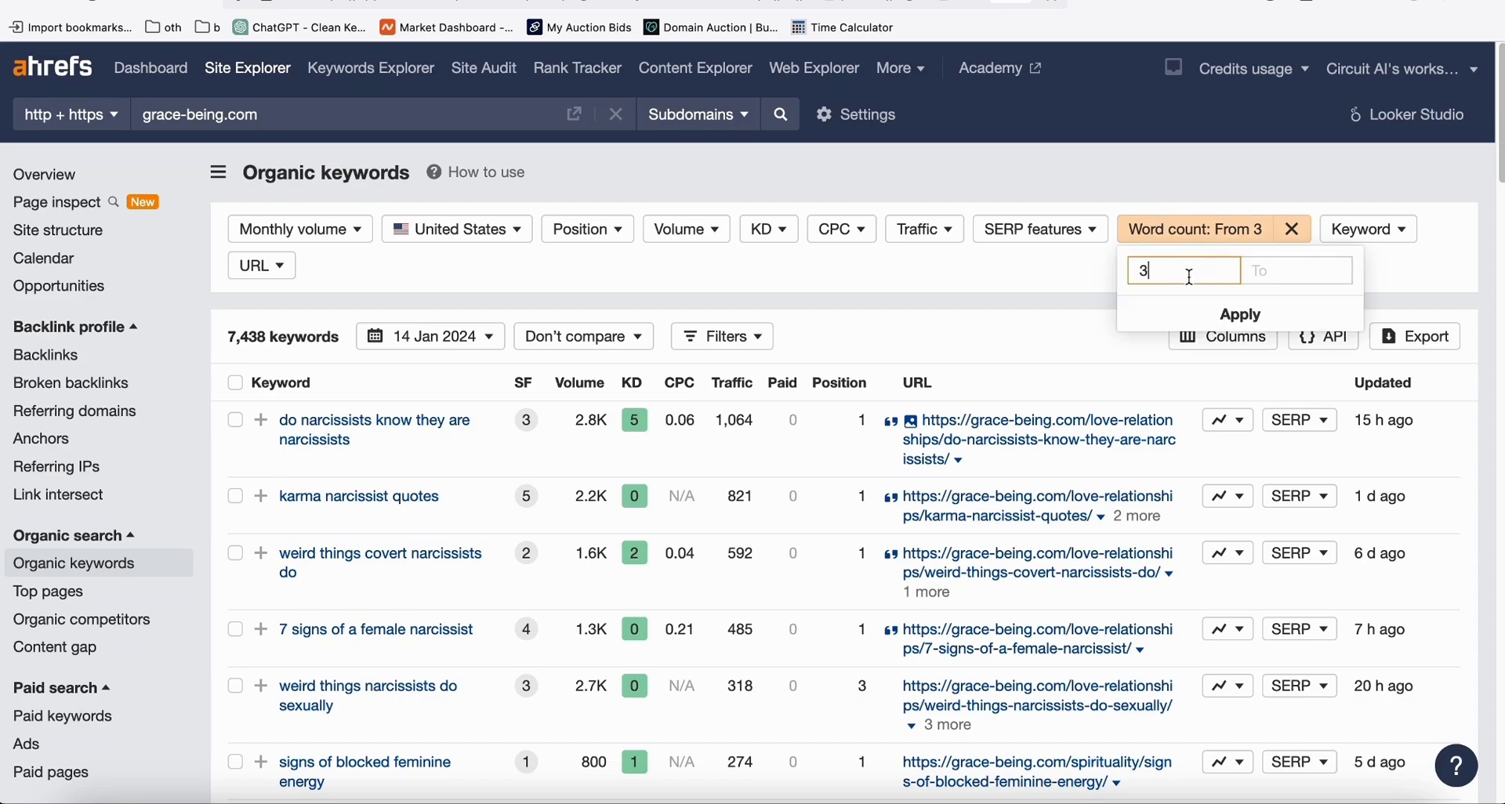
left_click(1037, 276)
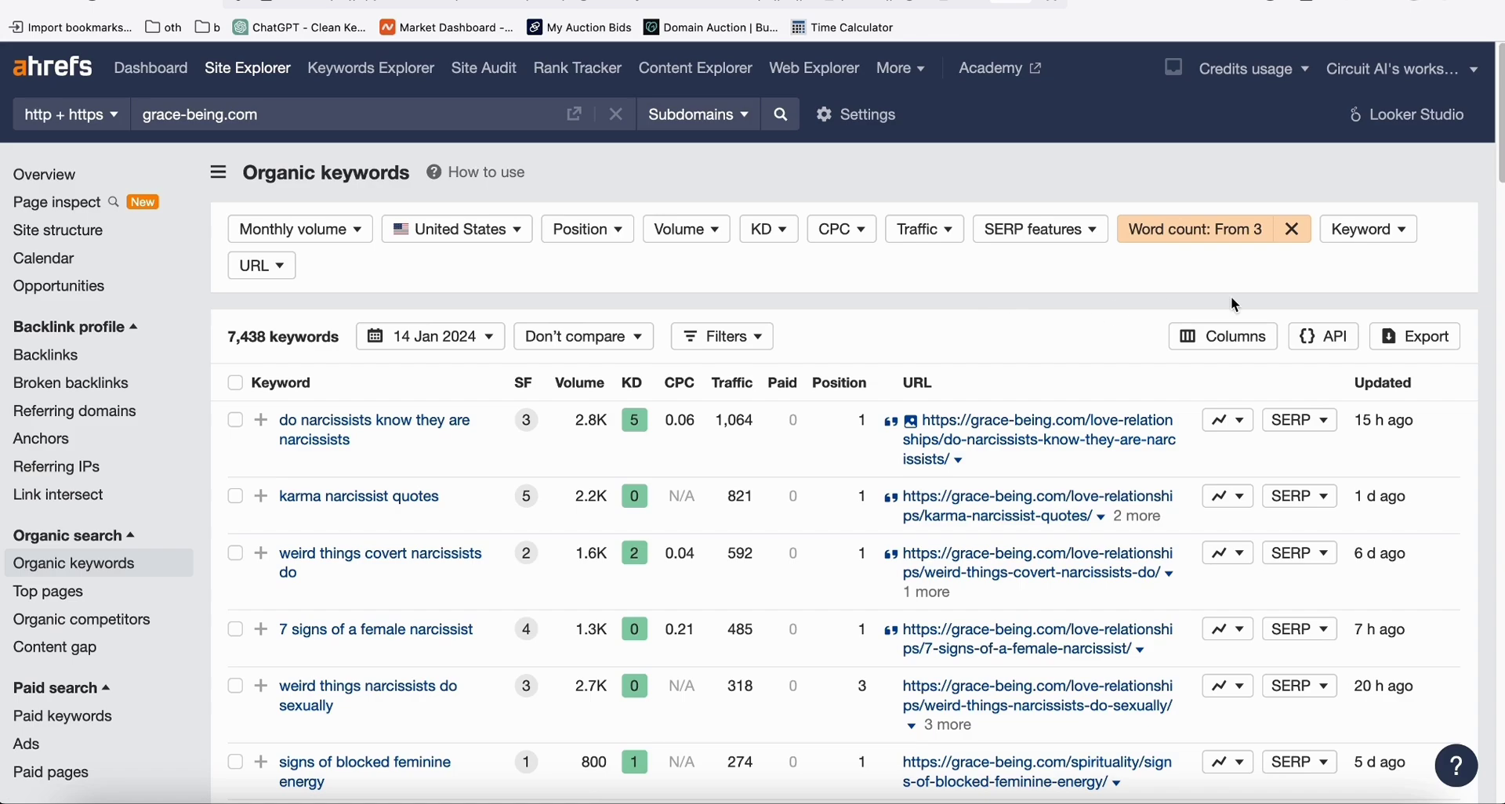
scroll(655, 425, "down", 3)
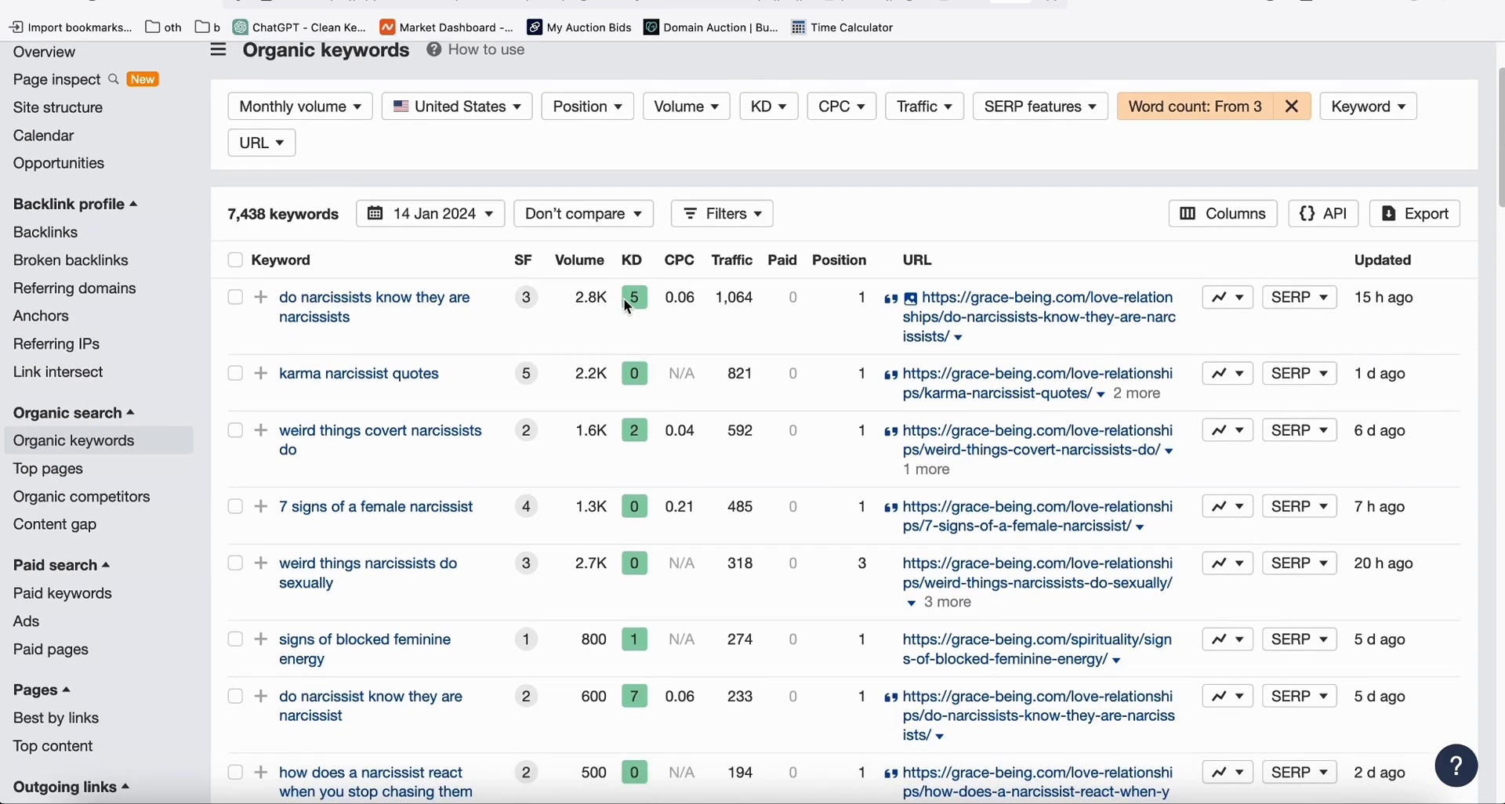
scroll(627, 302, "down", 1)
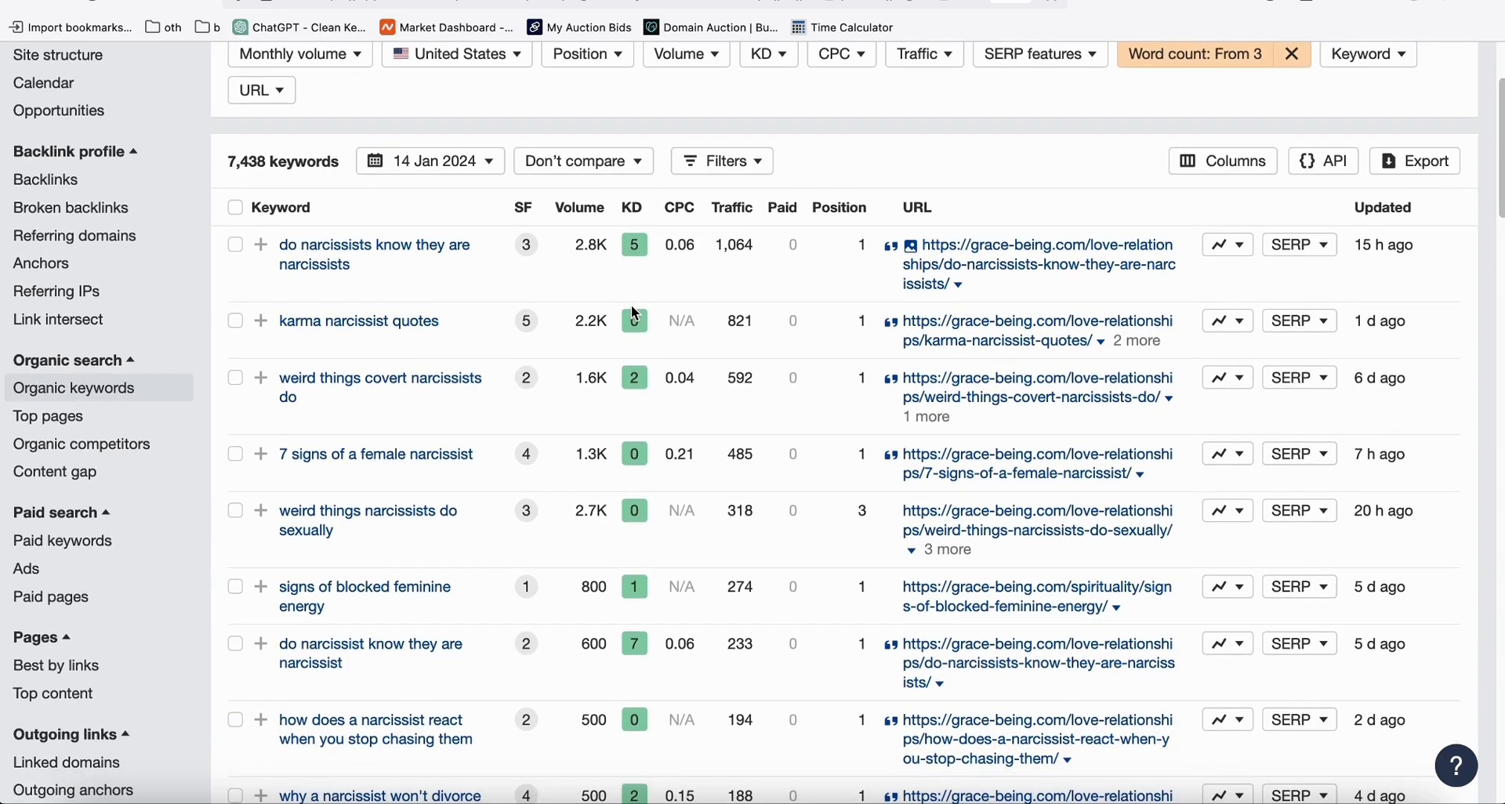
scroll(635, 313, "up", 4)
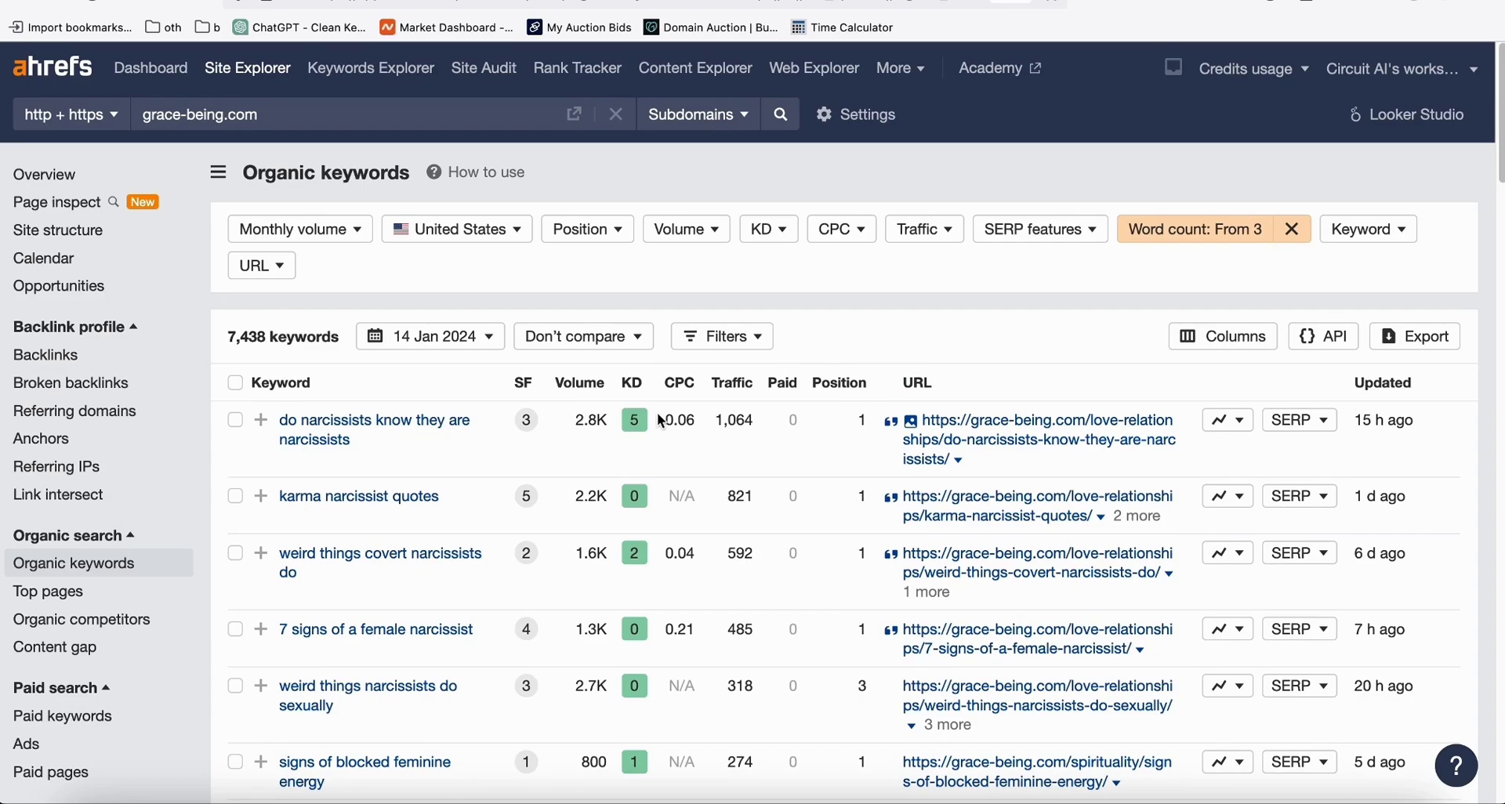
left_click(1193, 229)
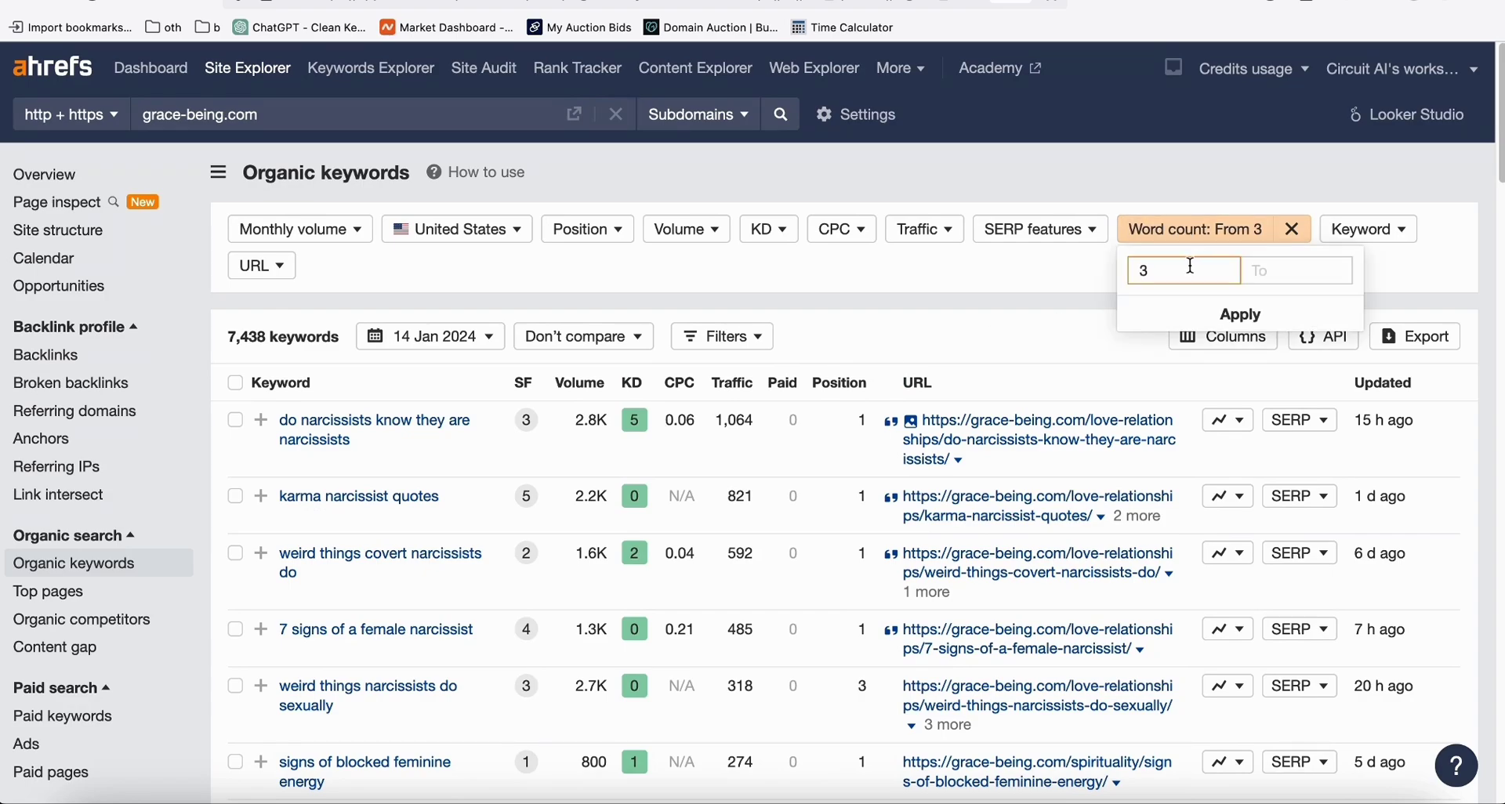
left_click(1049, 276)
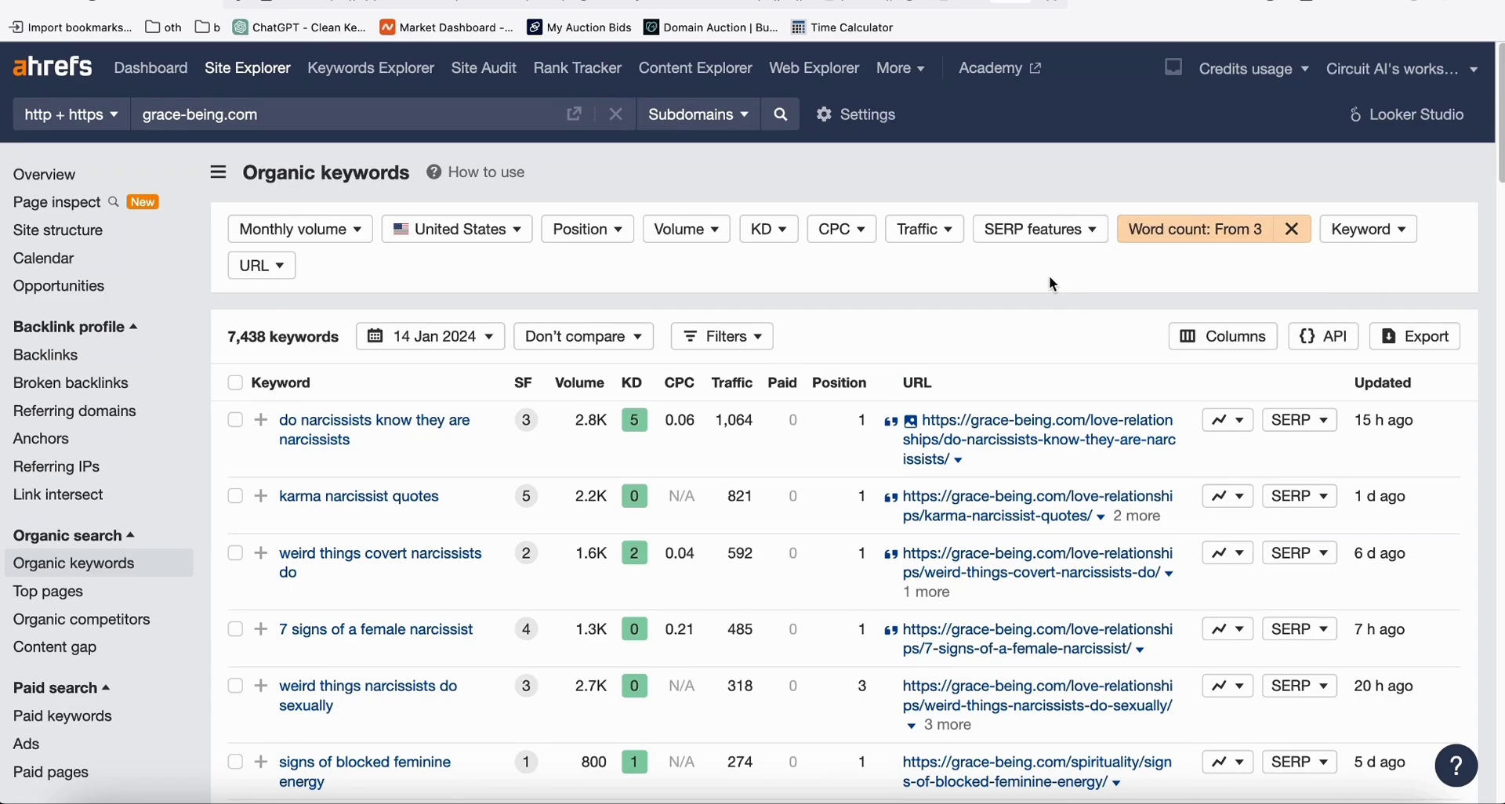
scroll(1049, 281, "down", 4)
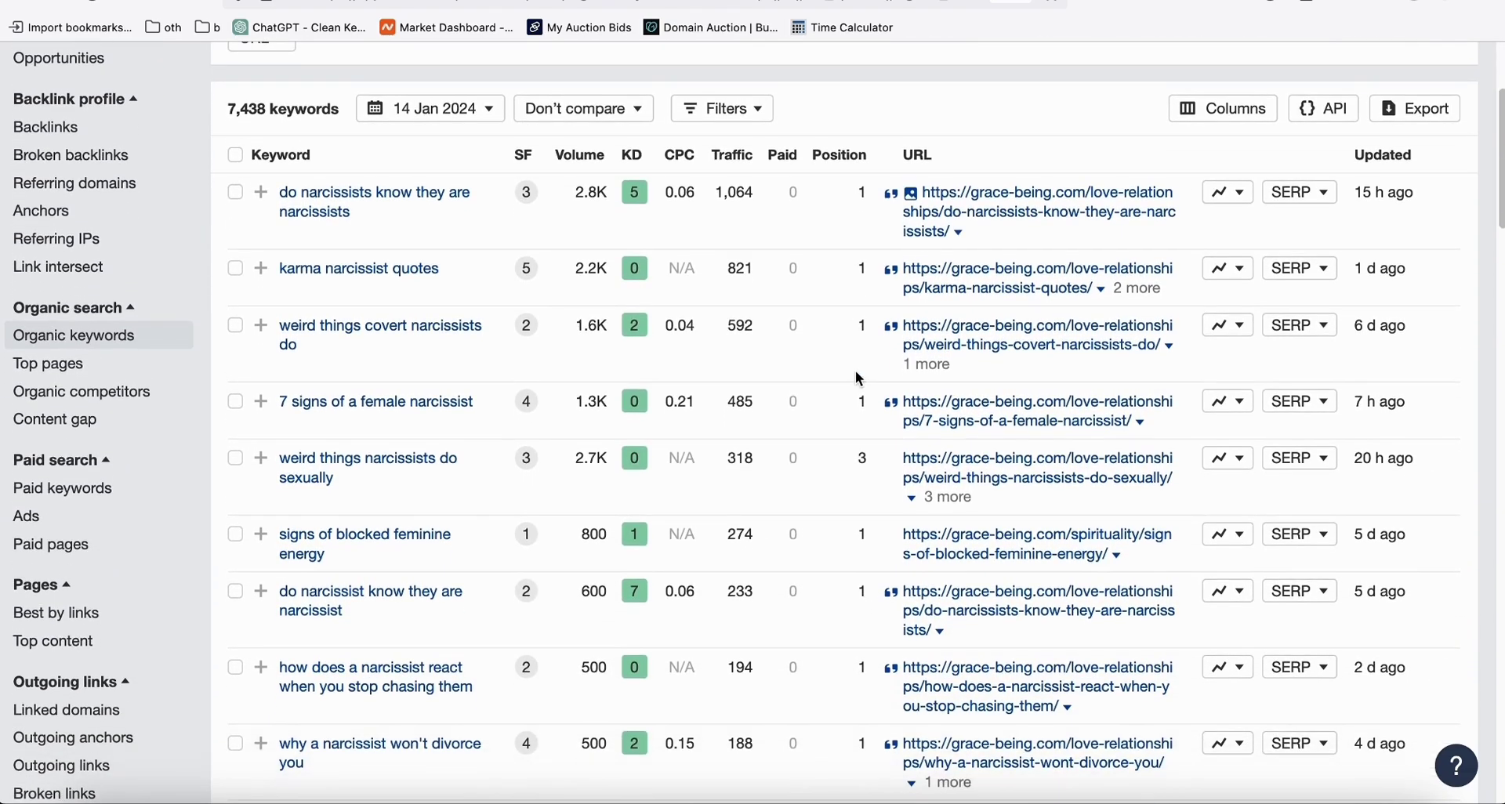
scroll(451, 470, "down", 1)
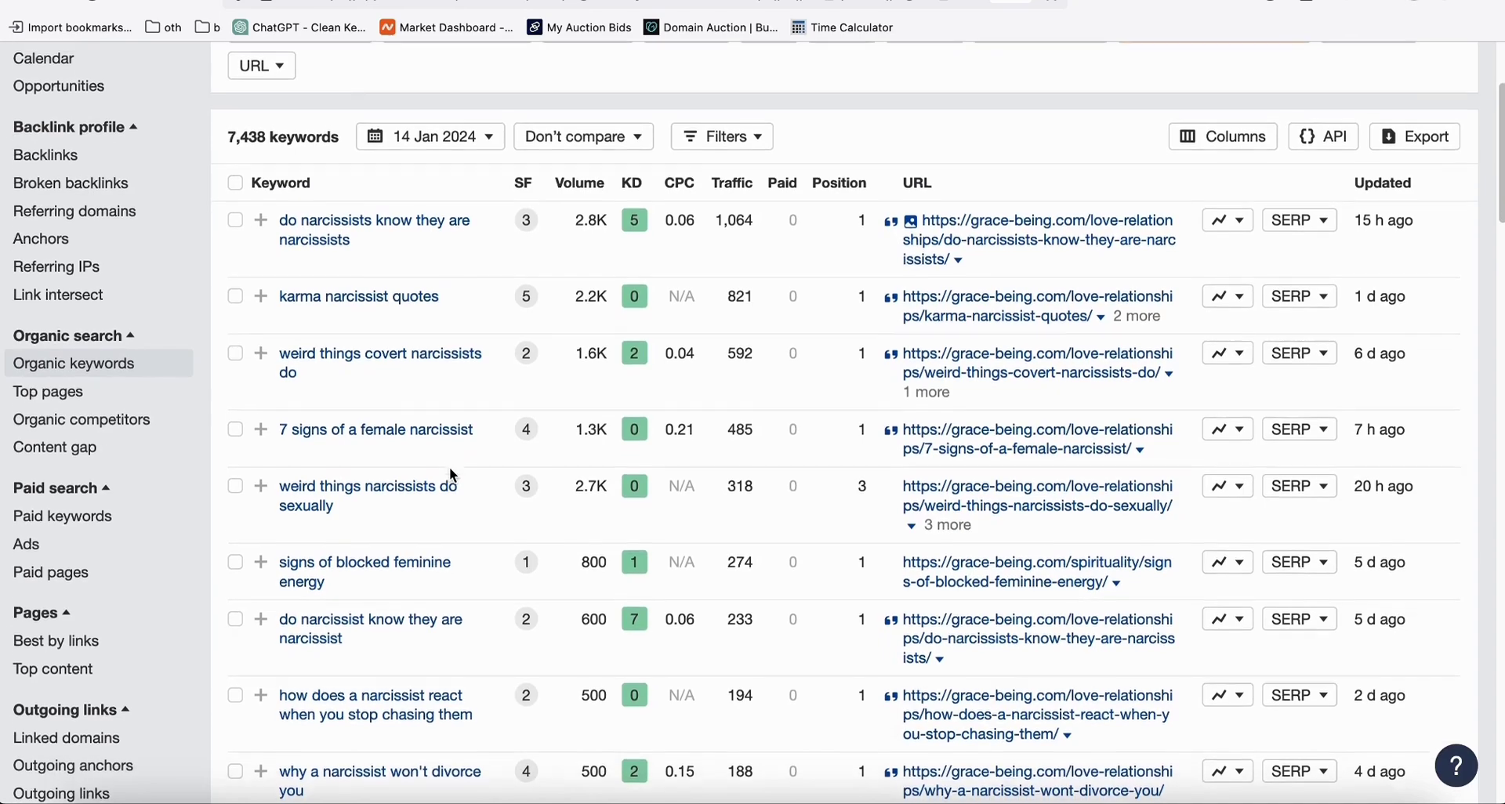
scroll(506, 452, "up", 1)
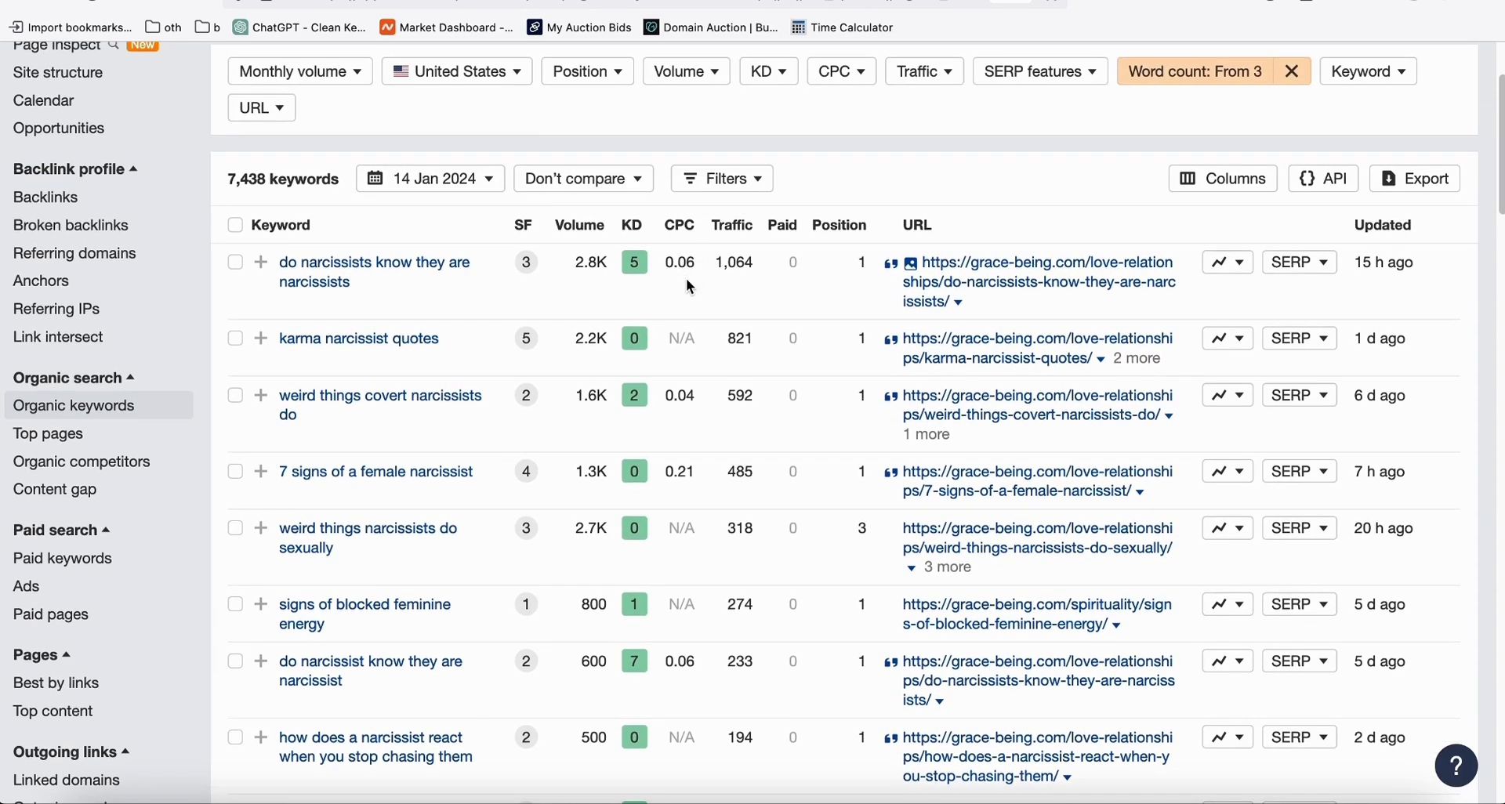
- Switch to the exported keyword spreadsheet in Google Sheets and delete columns B to H, from SERP features through current position
key("ctrl+Tab")
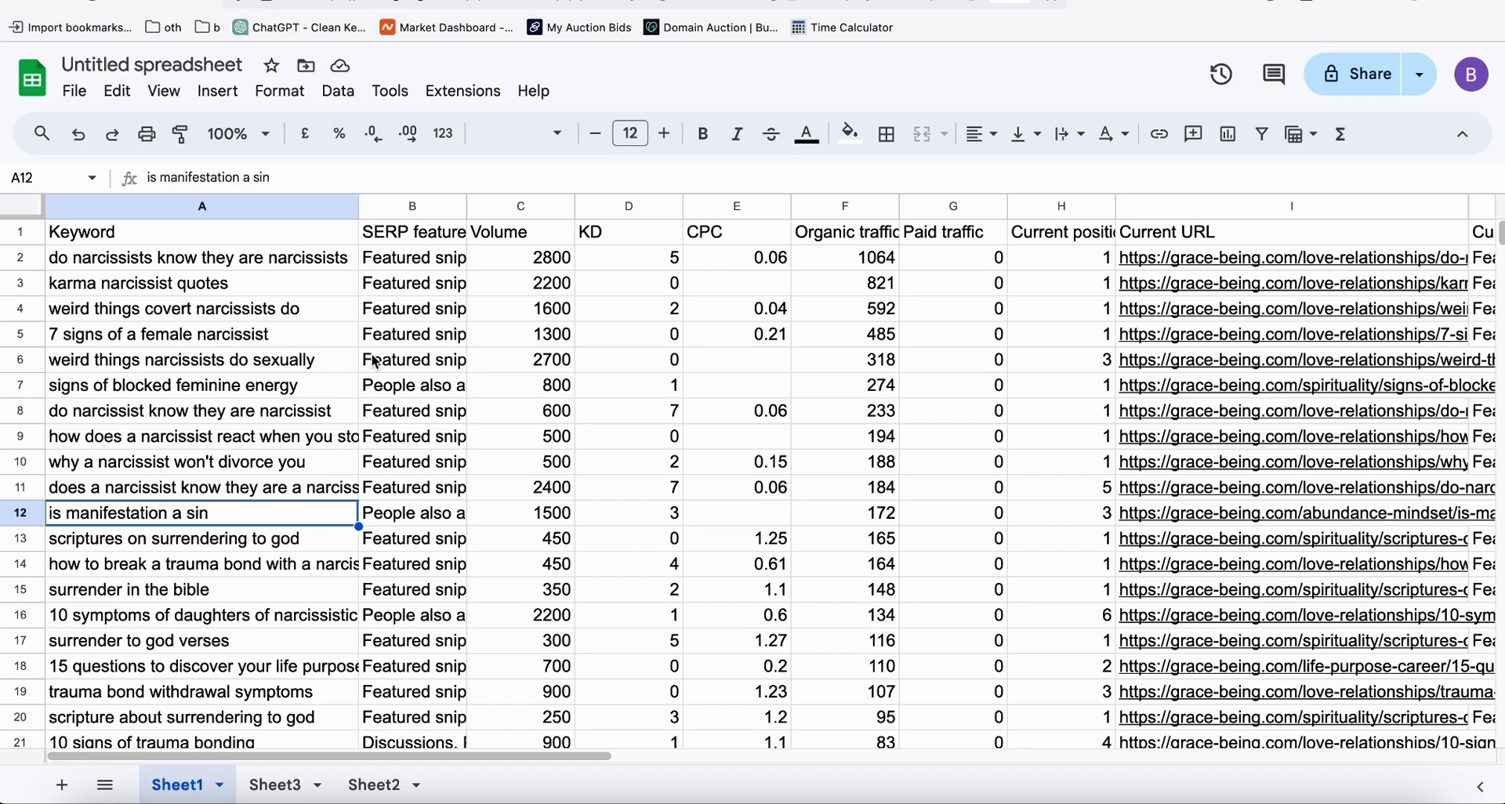
left_click(121, 266)
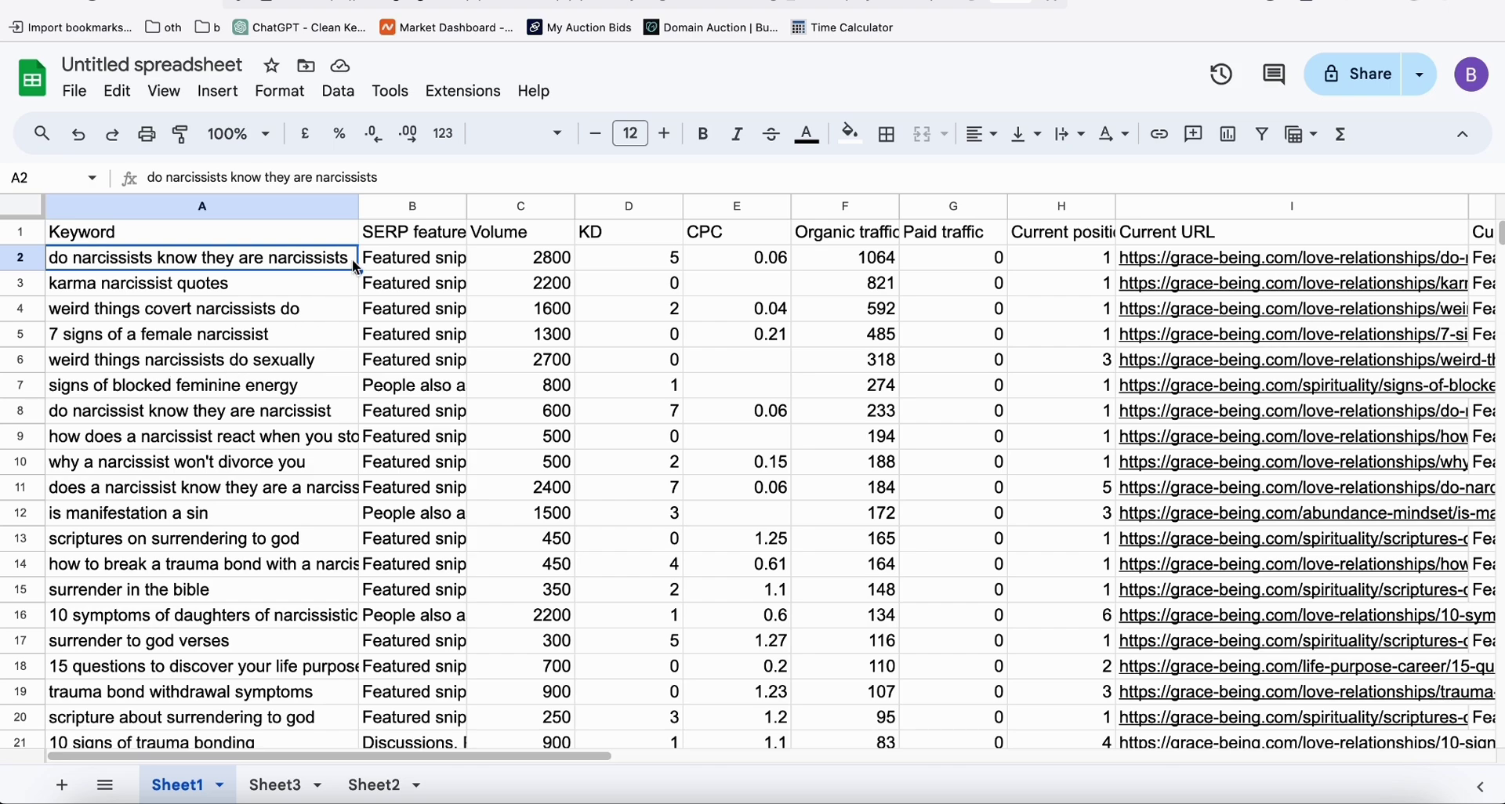
left_click(391, 206)
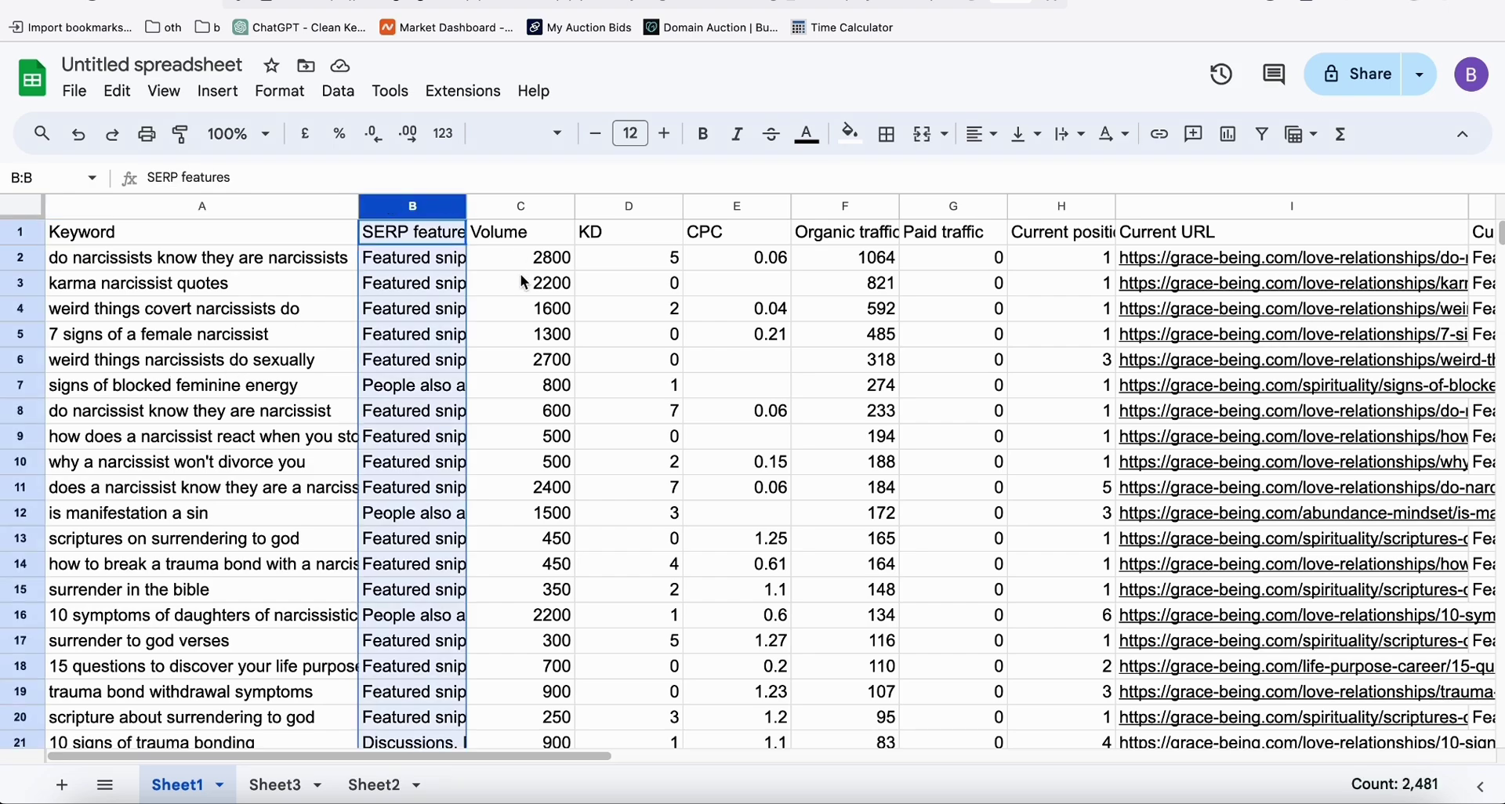
left_click(1026, 204, "shift")
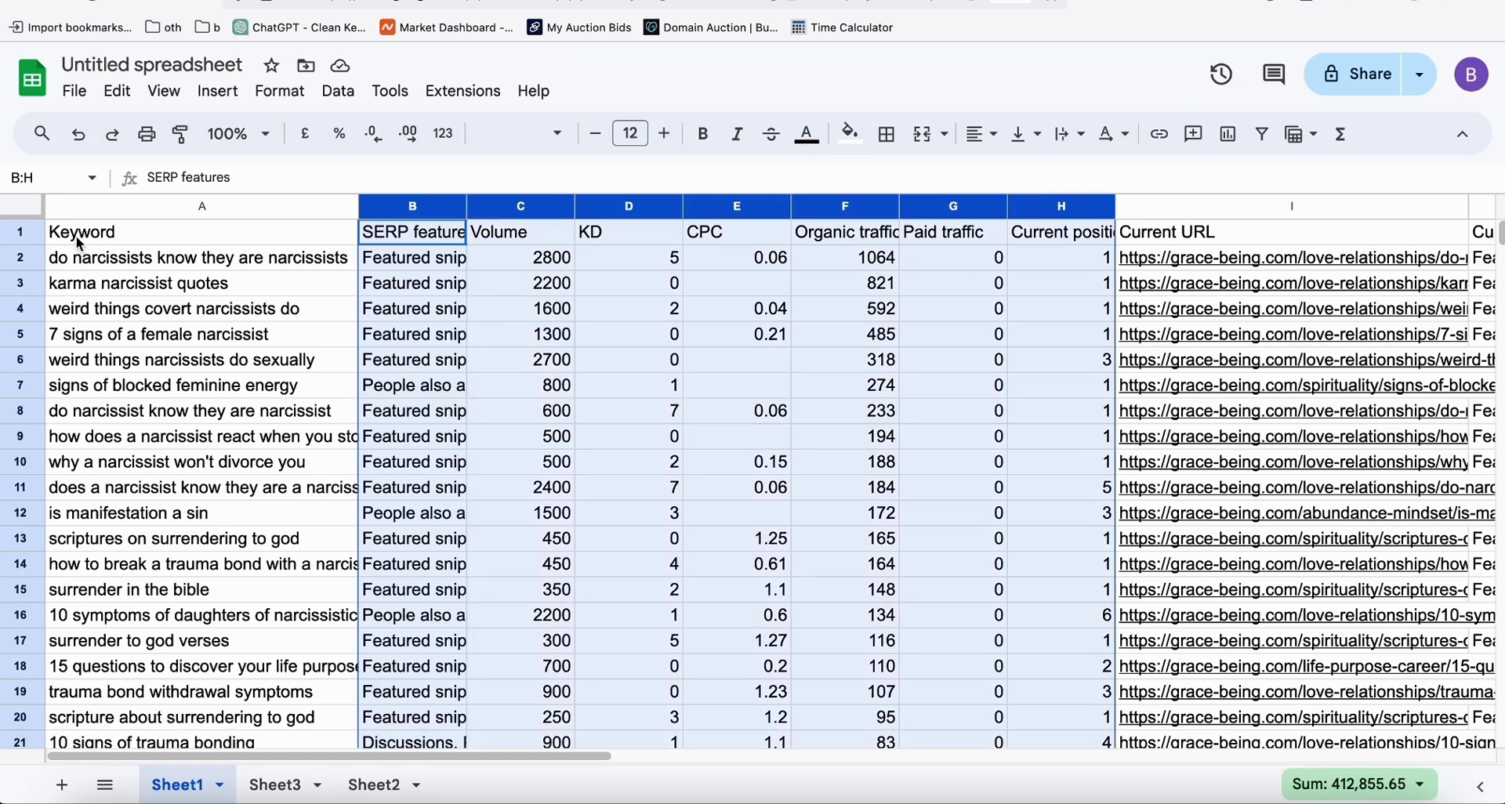
right_click(1029, 210)
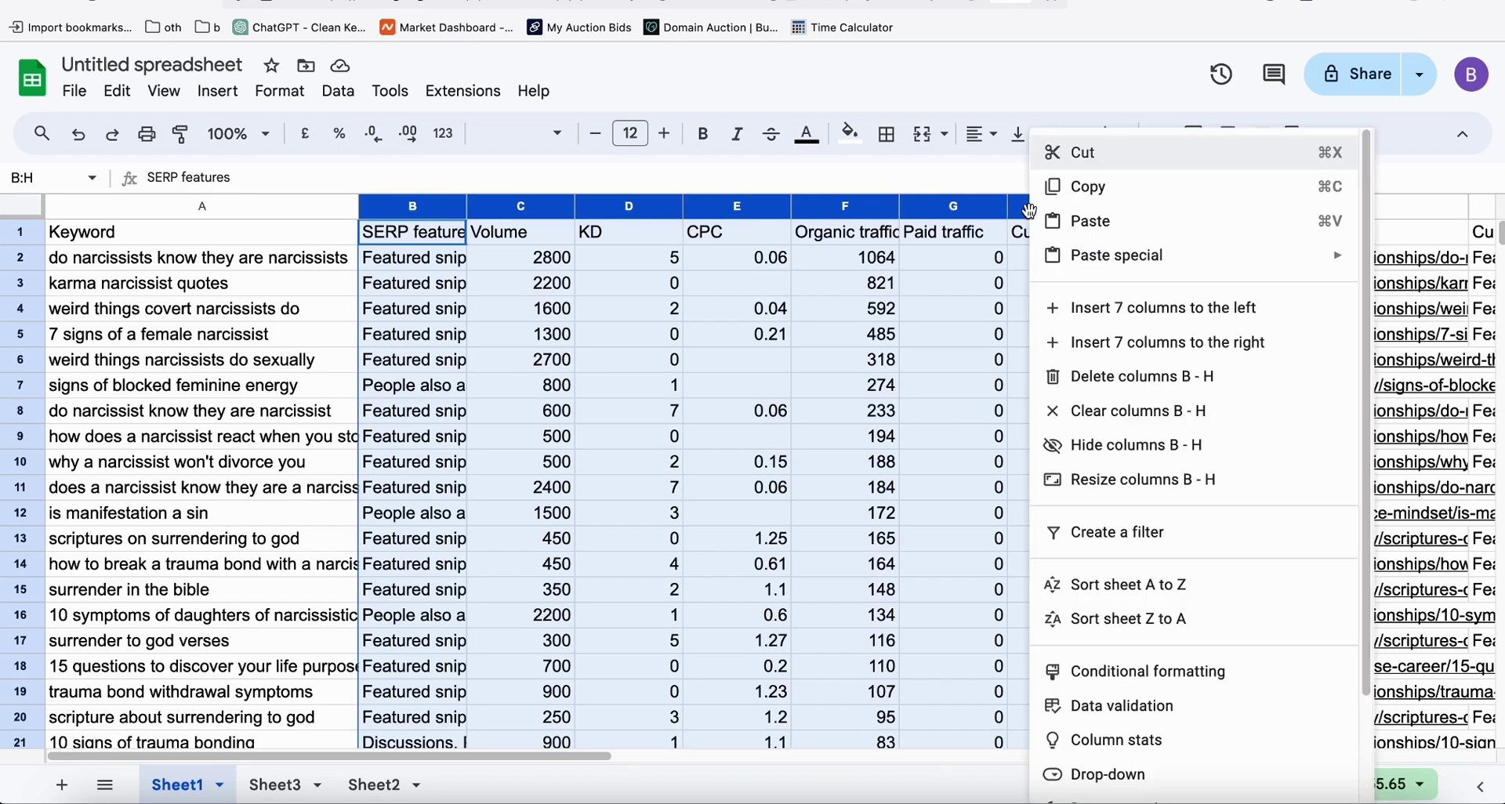
left_click(1112, 378)
- Delete columns C and D, which hold the Current URL inside and Updated data
left_click(764, 314)
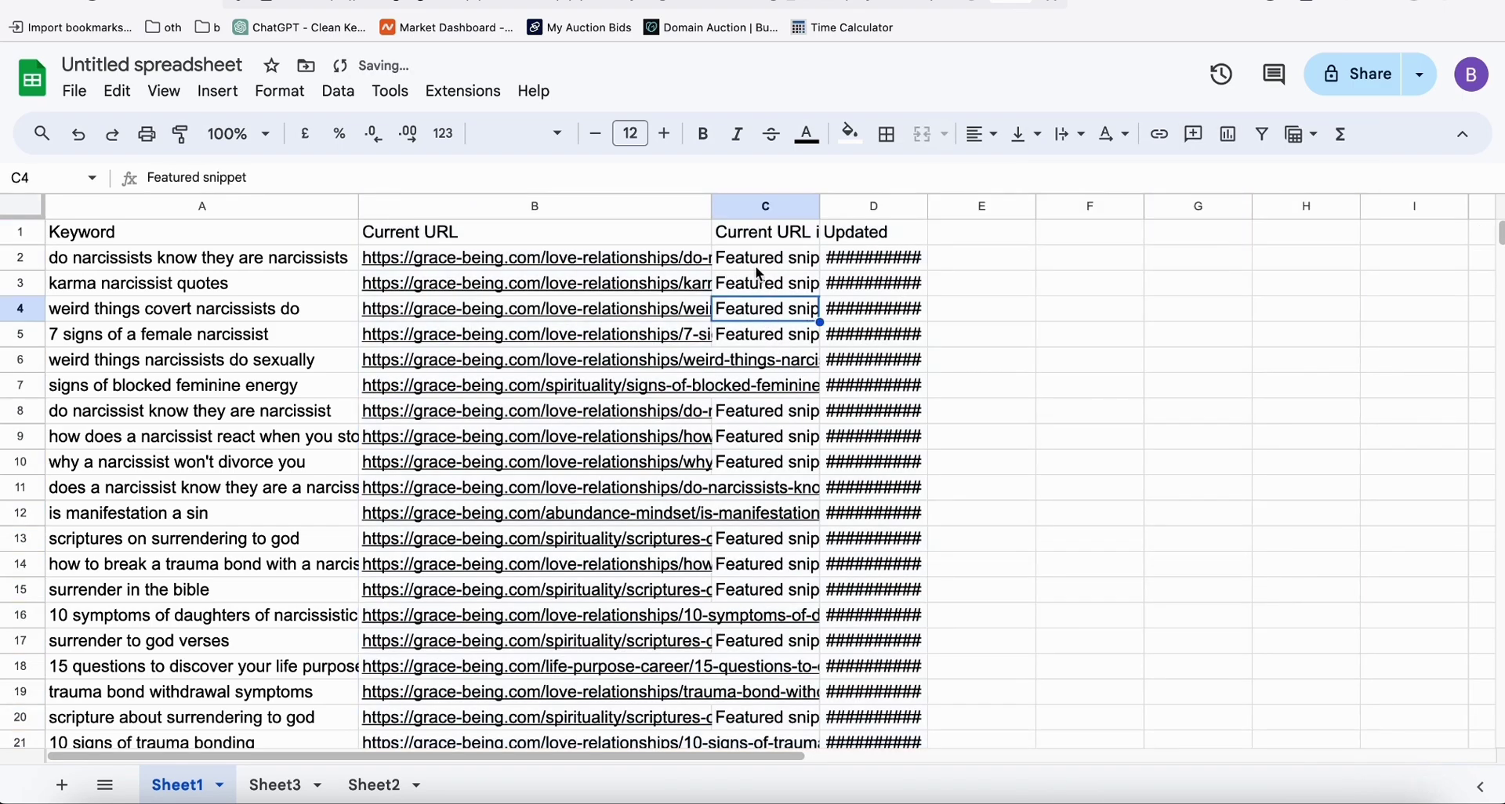
left_click(729, 211)
left_click(851, 213, "shift")
right_click(851, 213)
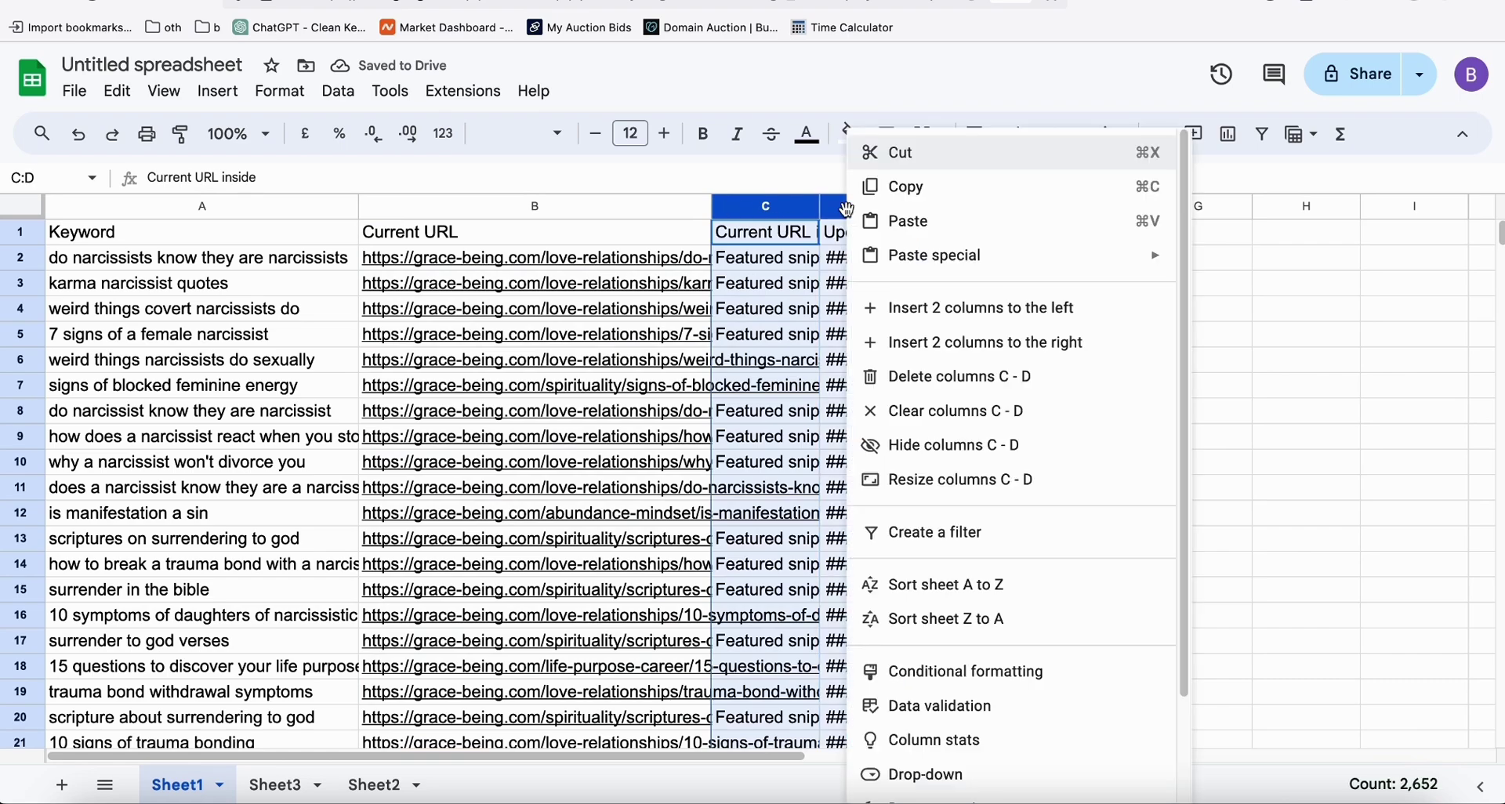
left_click(965, 375)
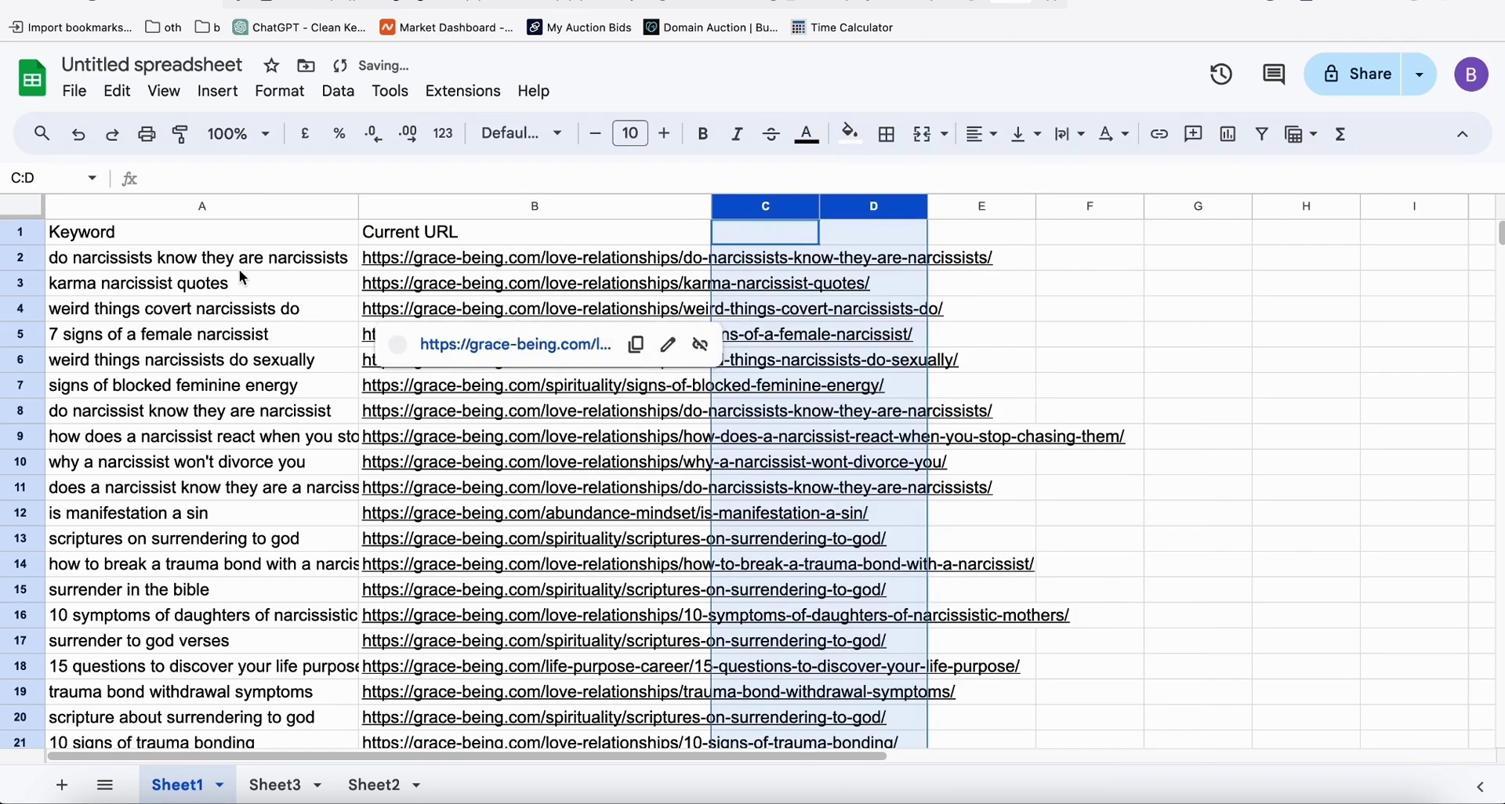
- Remove duplicate rows from columns A and B, treating the first row as a header and analysing only the Current URL column
left_click(243, 271)
left_click(143, 209)
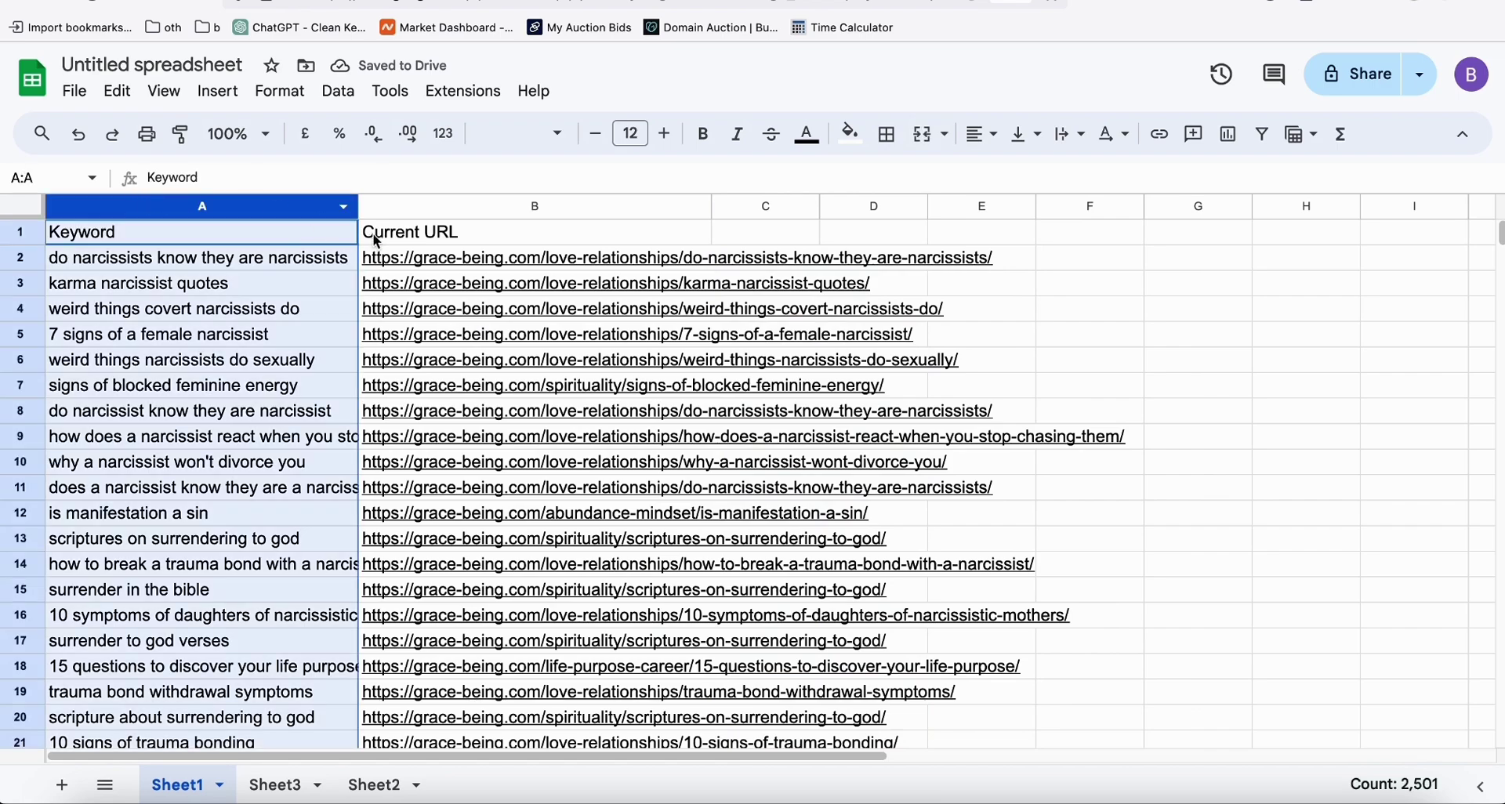
left_click(406, 213, "shift")
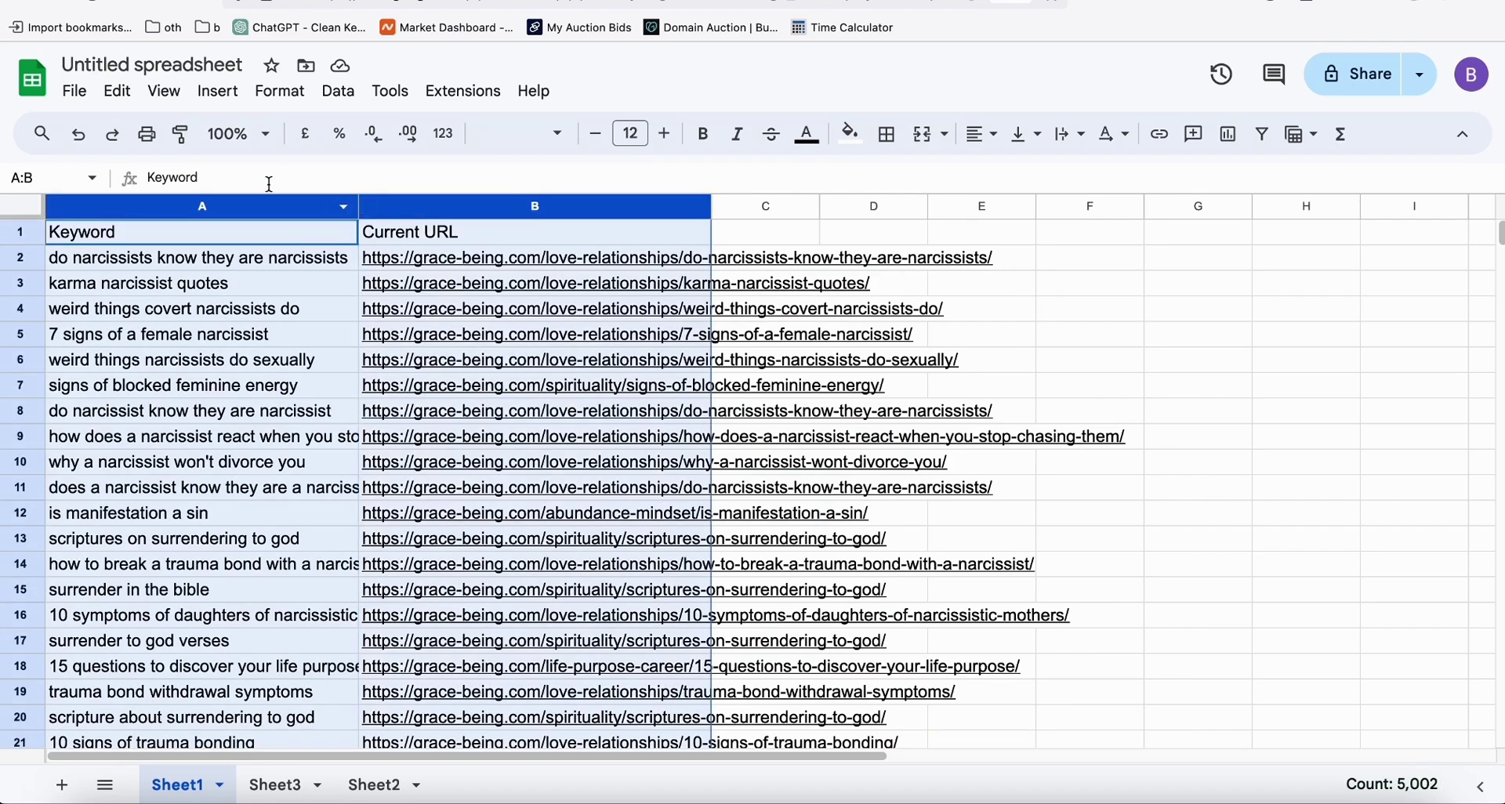
left_click(339, 93)
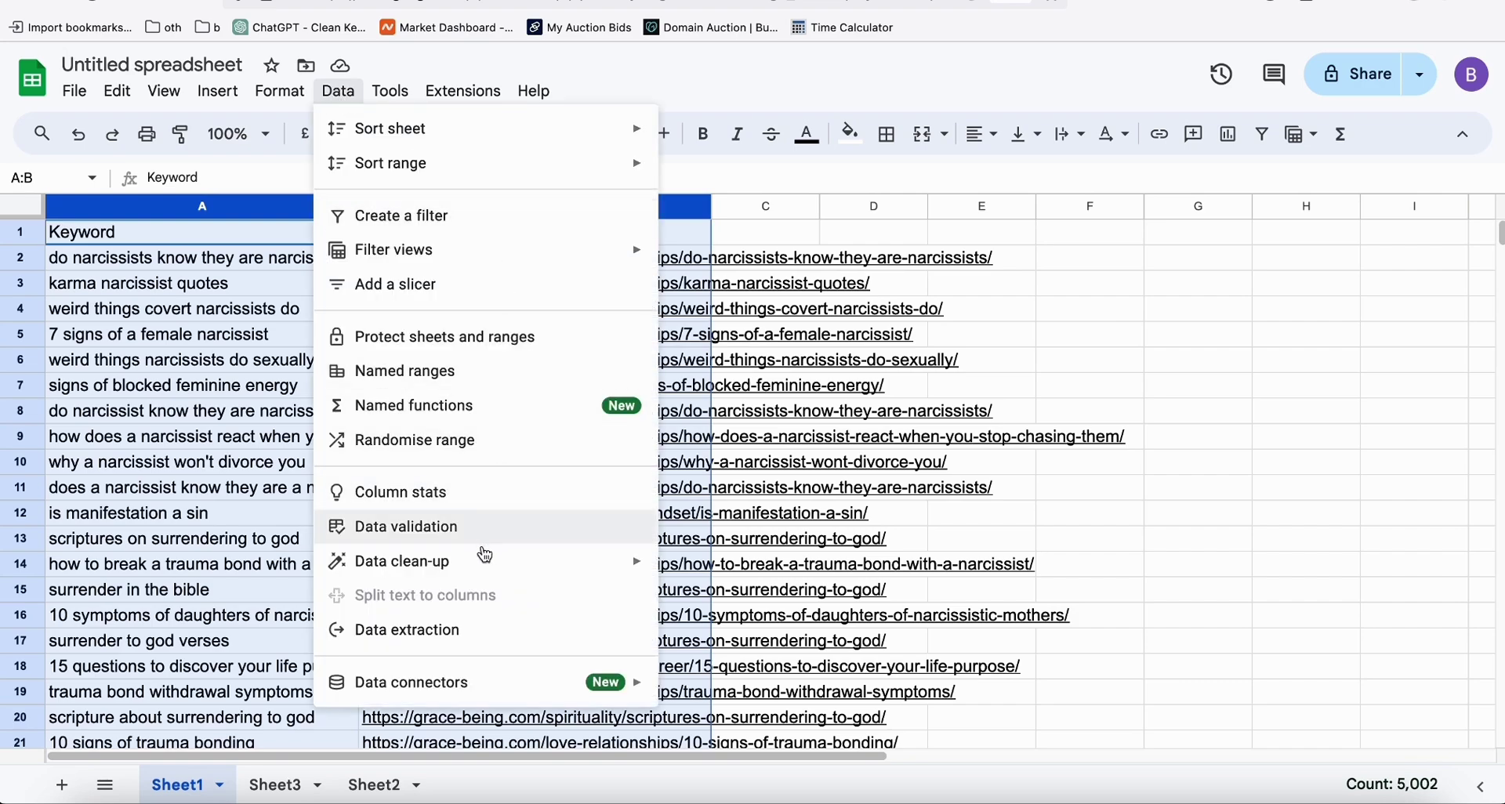
mouse_move(484, 559)
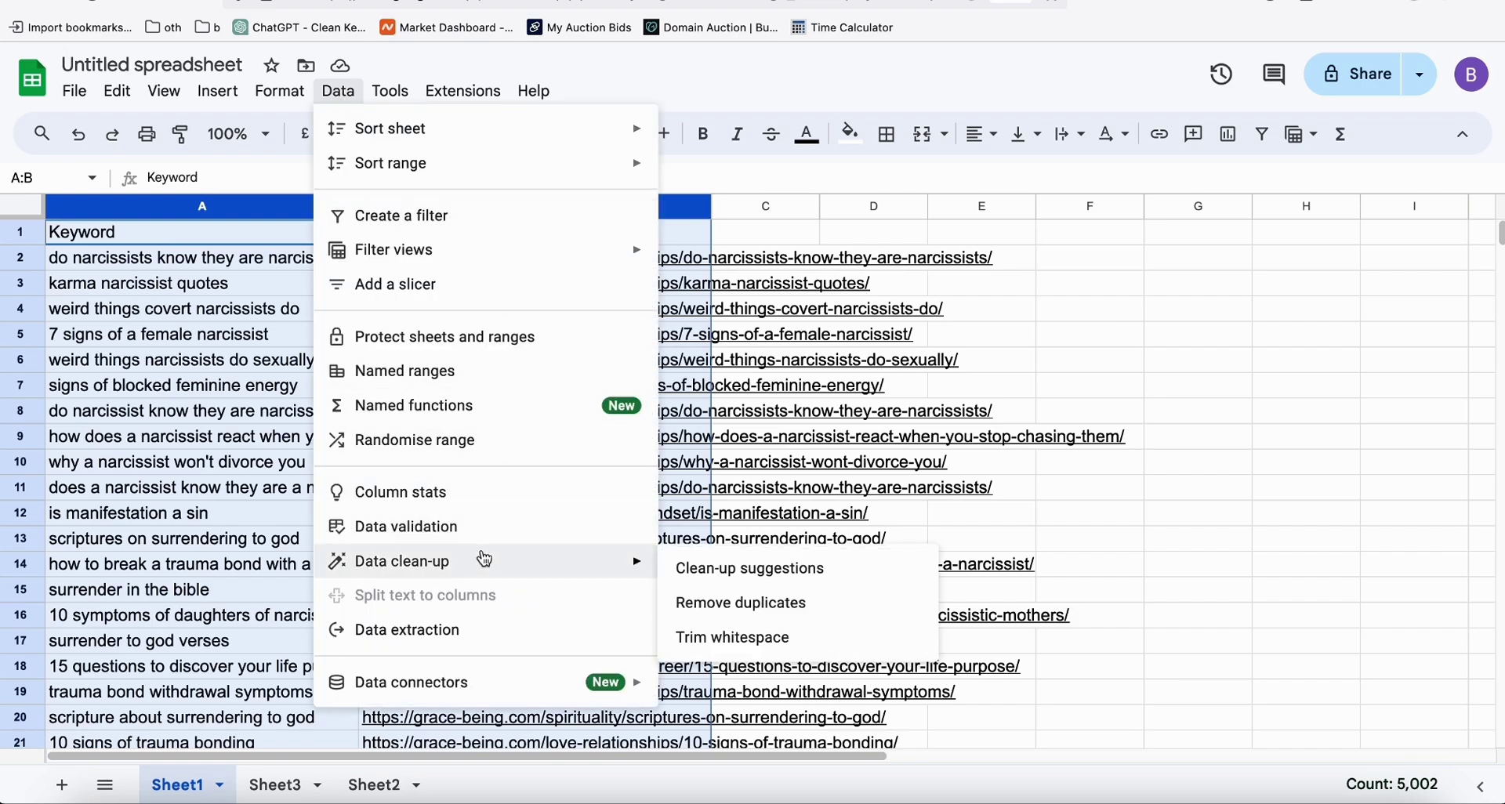
left_click(701, 606)
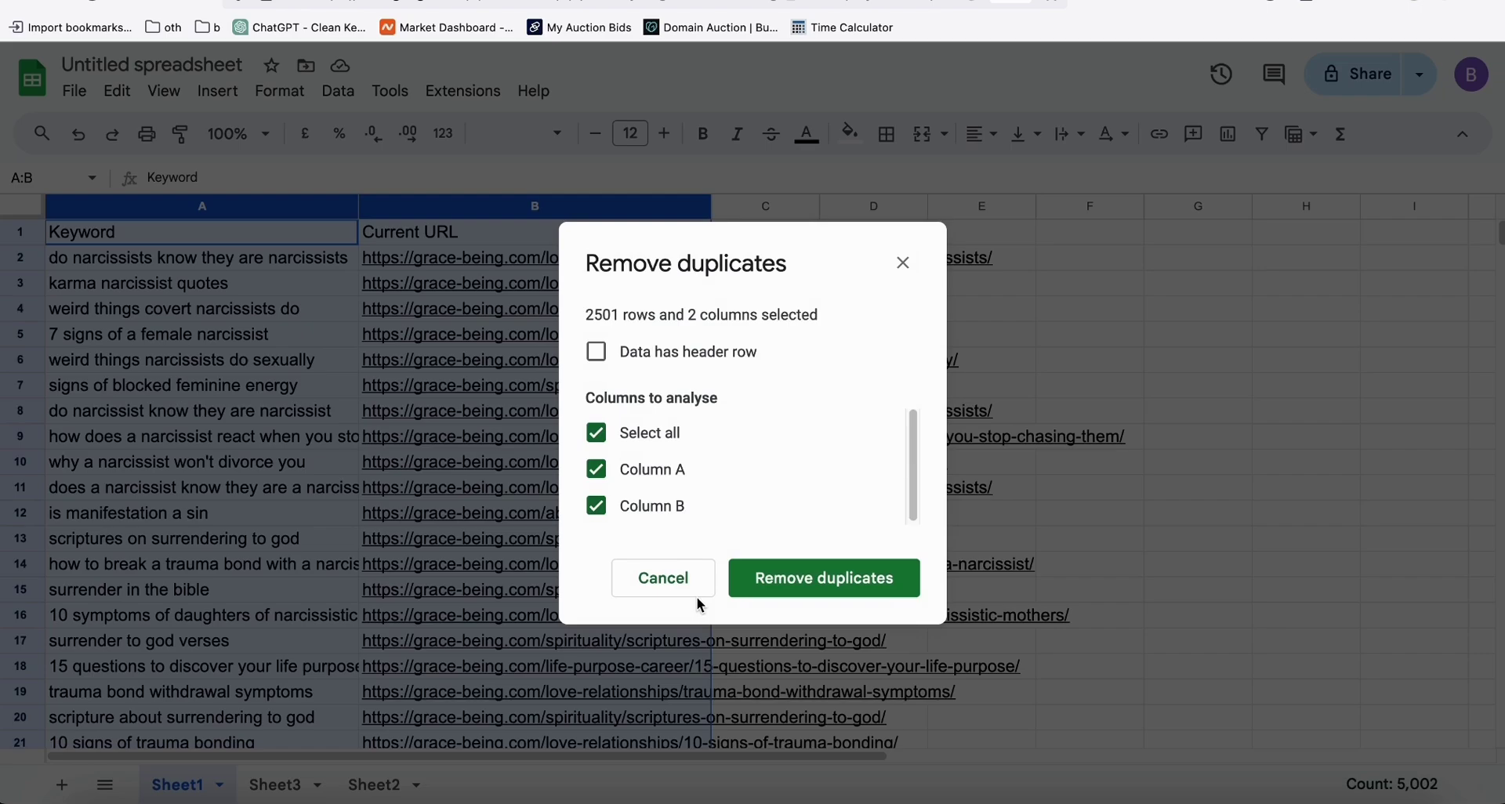
left_click(606, 354)
left_click(601, 440)
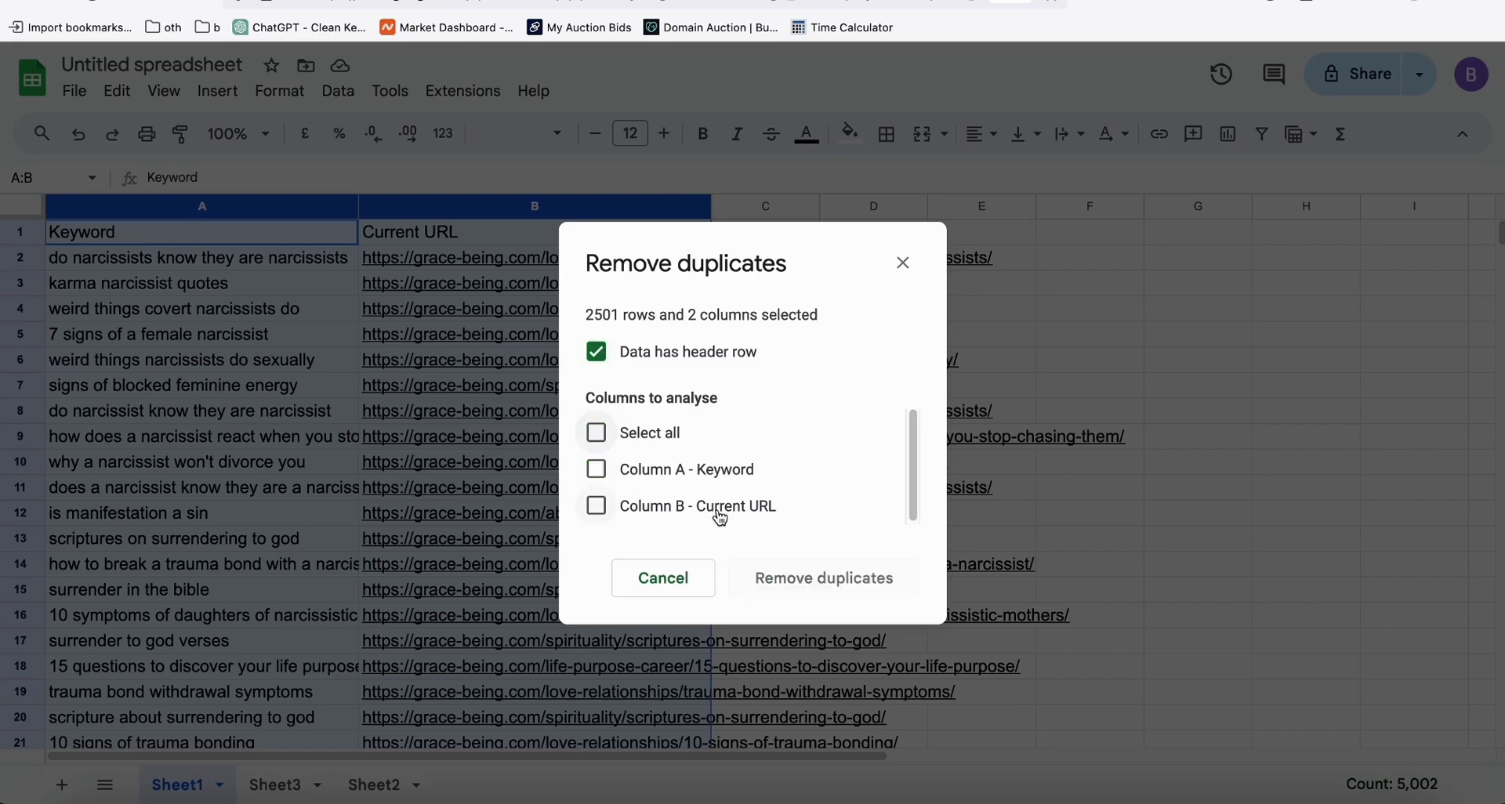
left_click(594, 513)
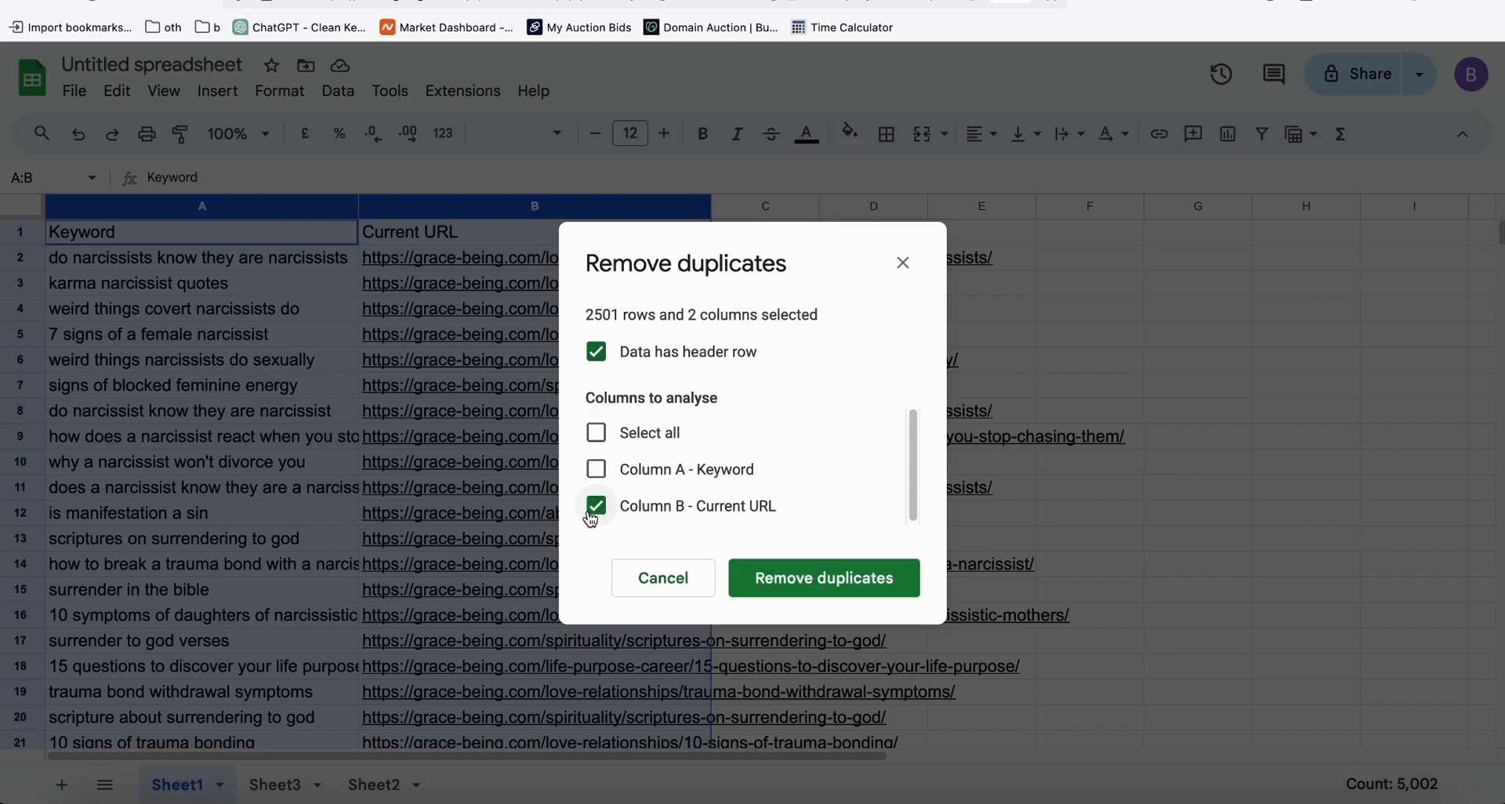
left_click(812, 591)
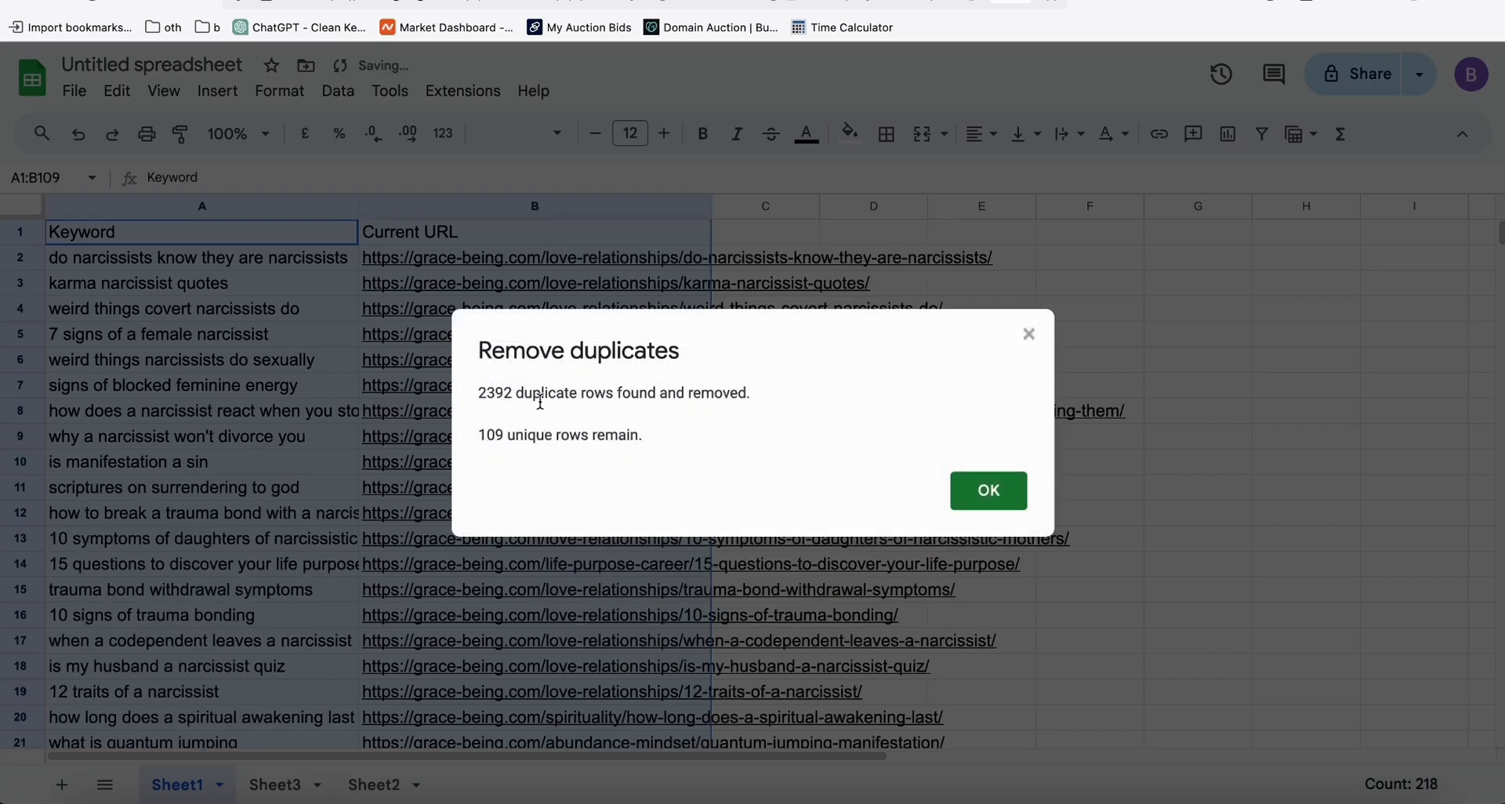
left_click_drag(487, 392, 495, 392)
left_click(510, 433)
left_click_drag(553, 435, 500, 433)
left_click(500, 434)
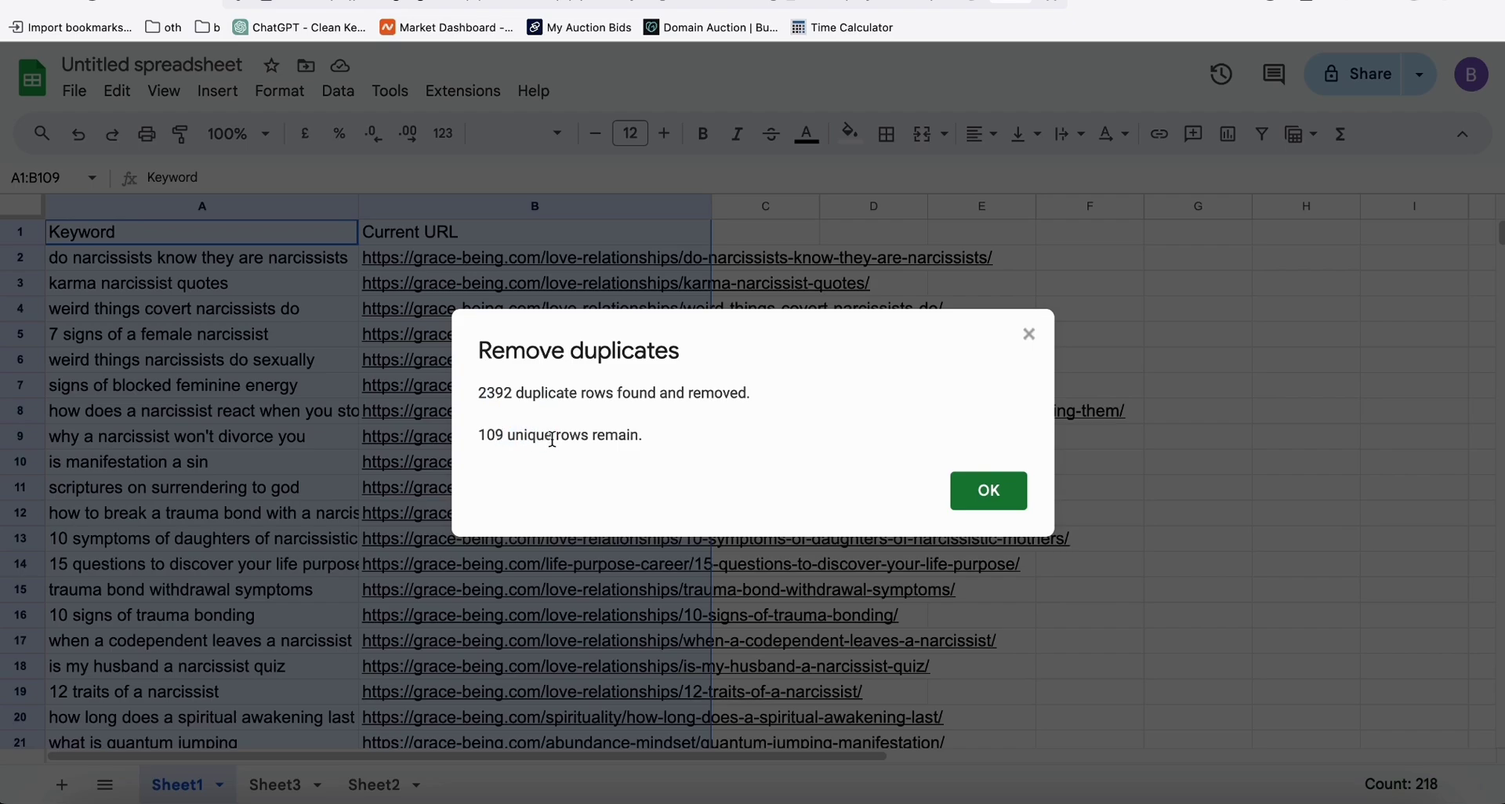
left_click(989, 491)
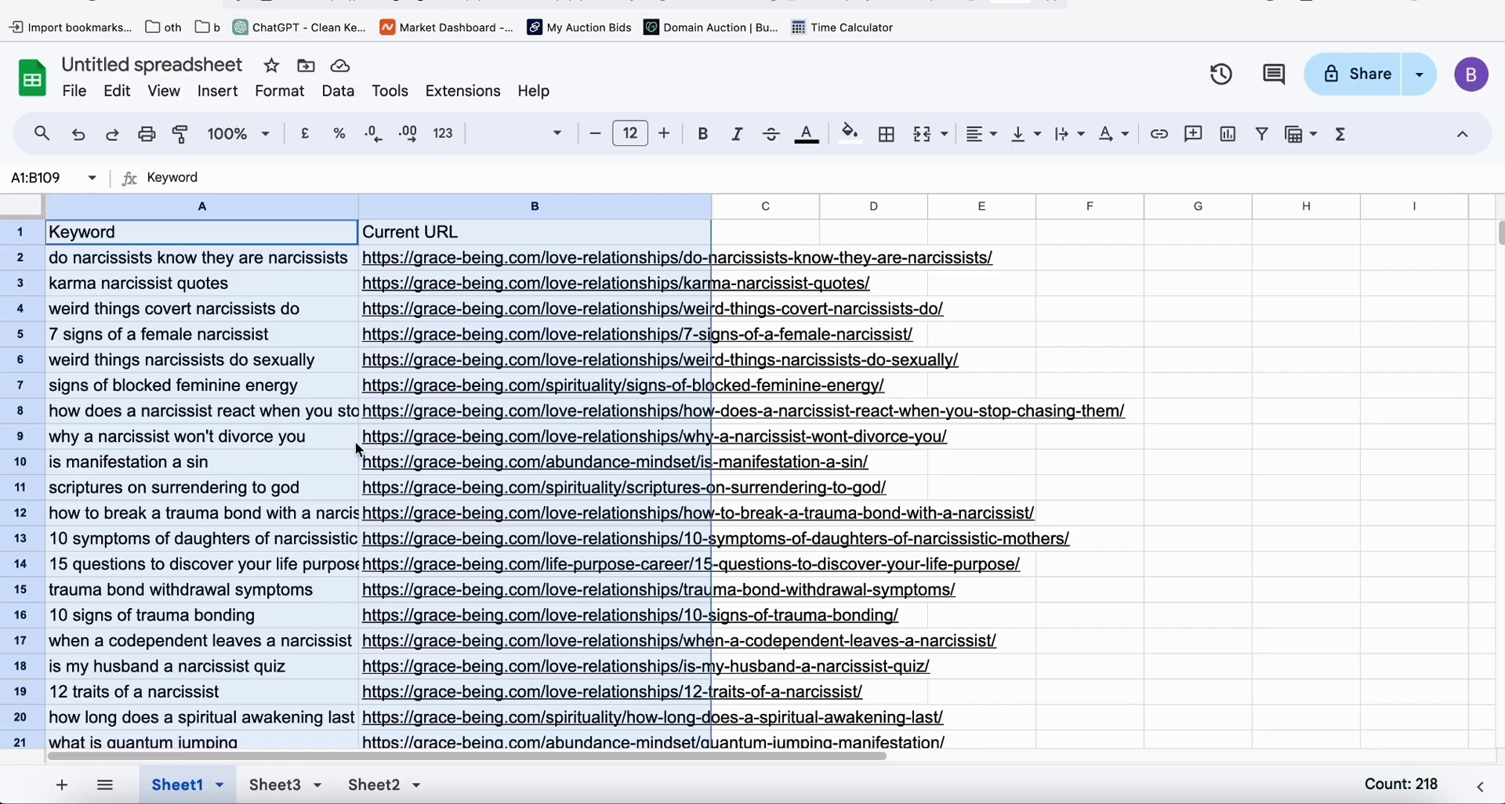
- Look over the deduplicated list of keywords and their matching URLs
left_click(228, 334)
left_click(195, 266)
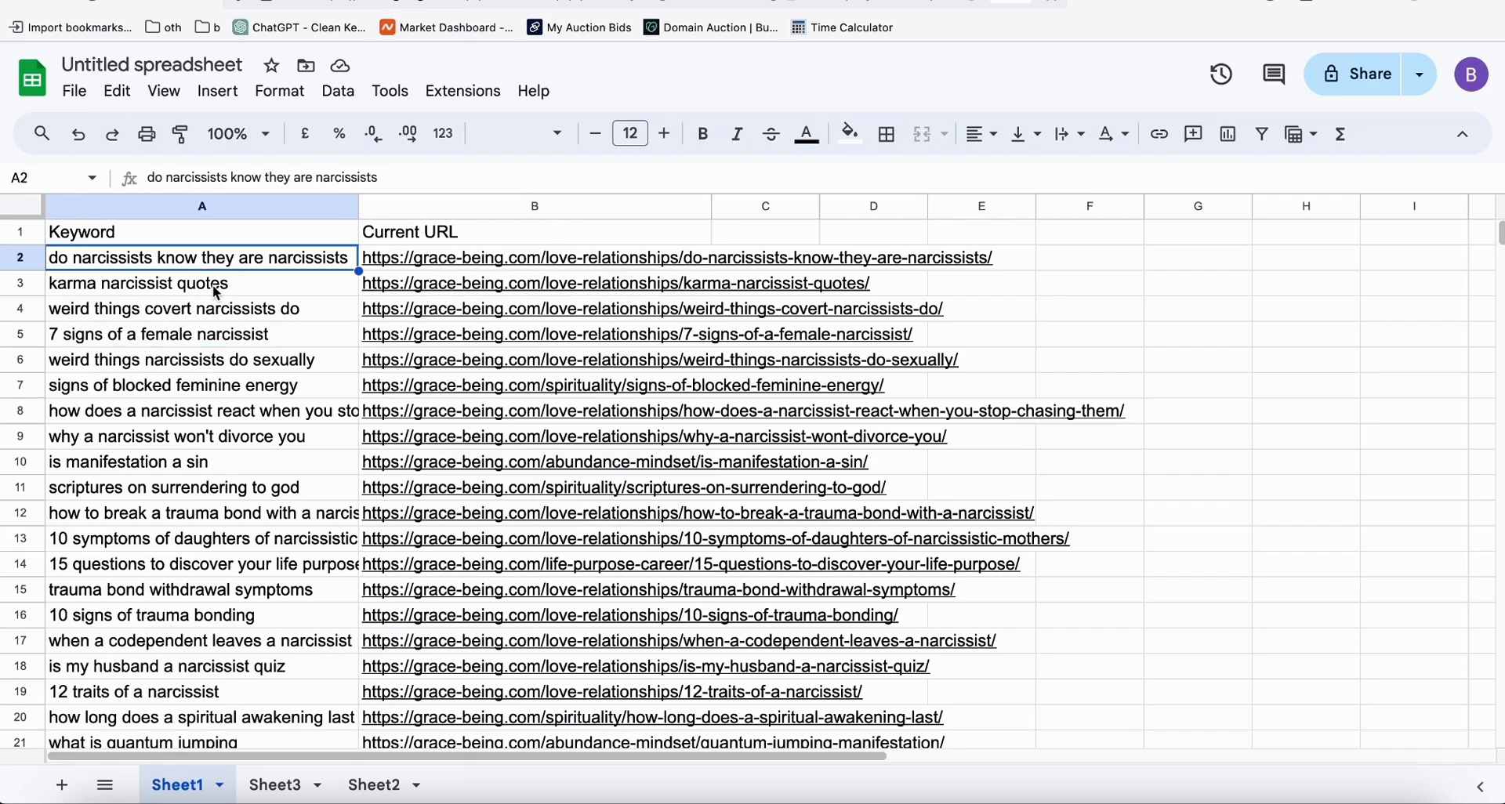
scroll(247, 335, "down", 3)
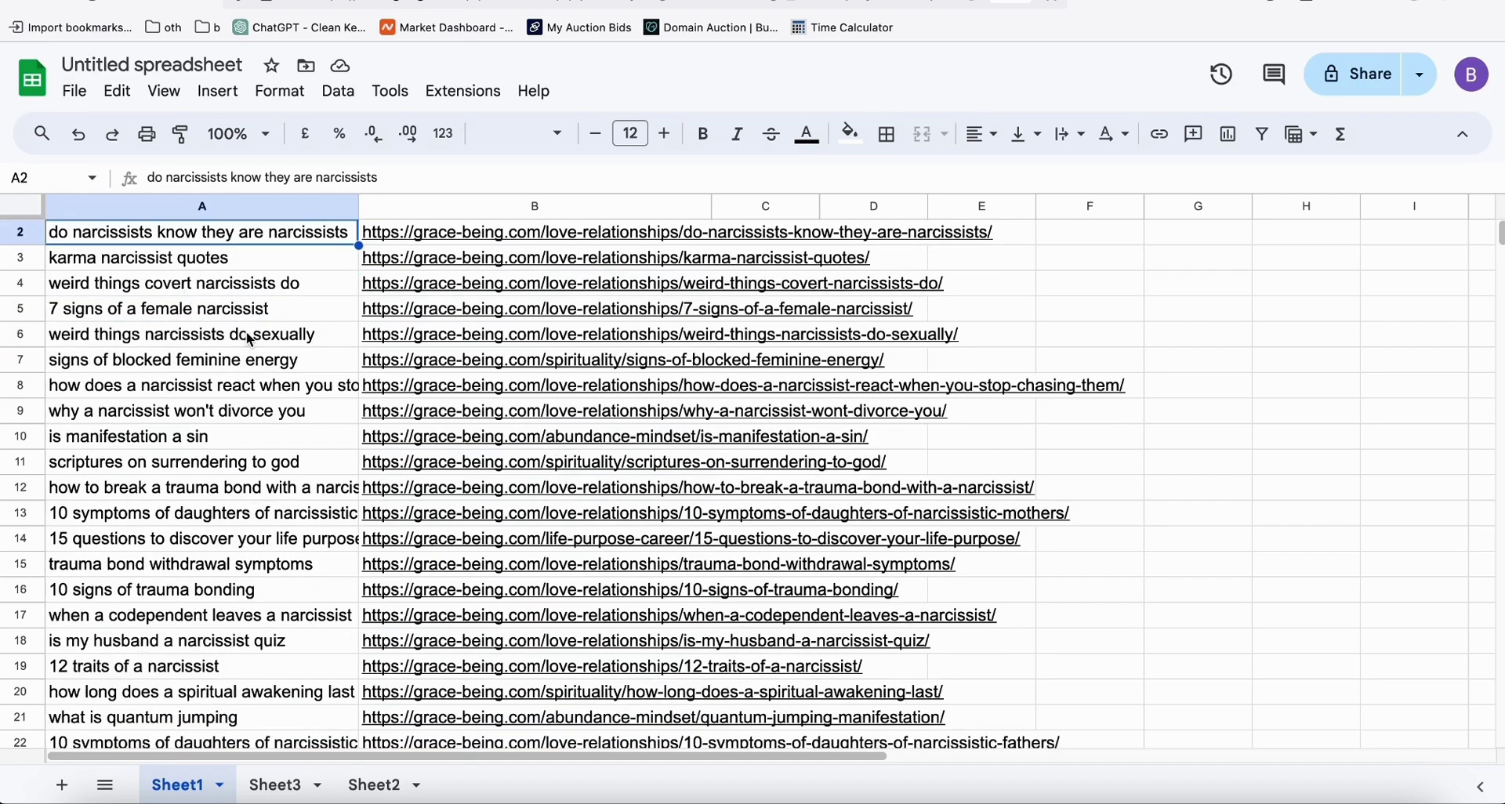
scroll(247, 336, "up", 3)
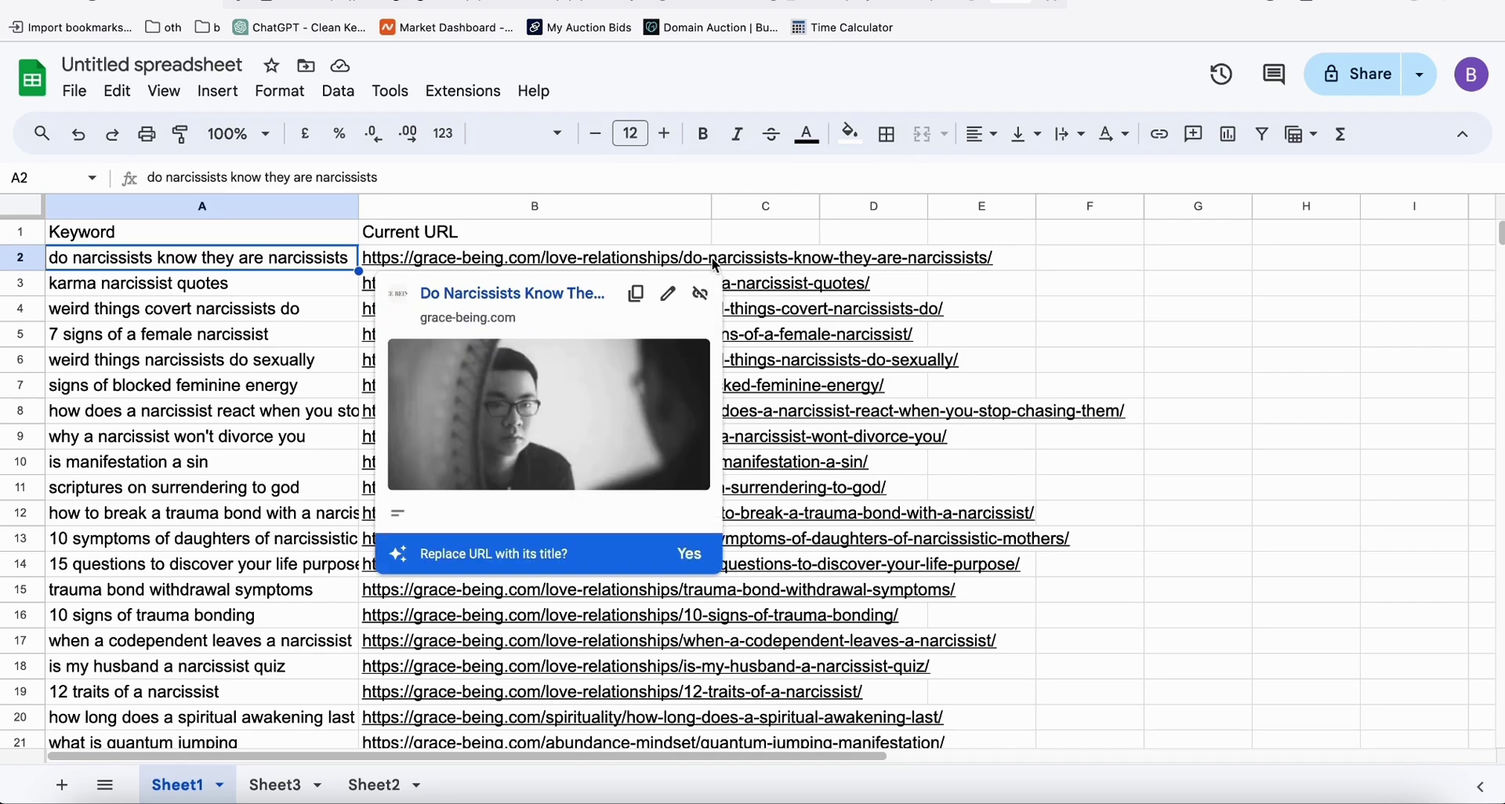
- Examine the grace-being.com keyword list on Sheet1 down to its last row, previewing a few of the linked pages
left_click(1042, 339)
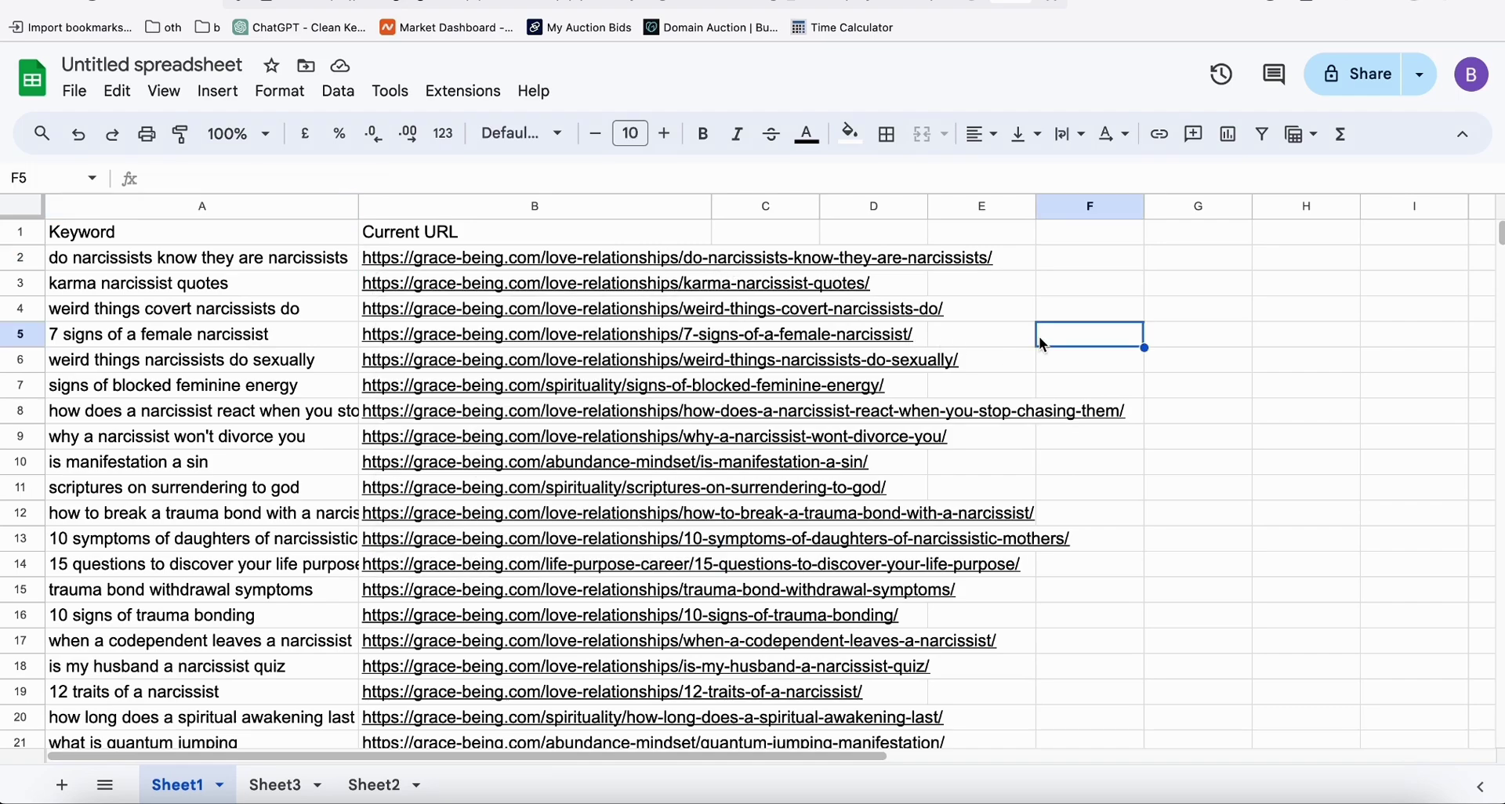
scroll(494, 409, "down", 3)
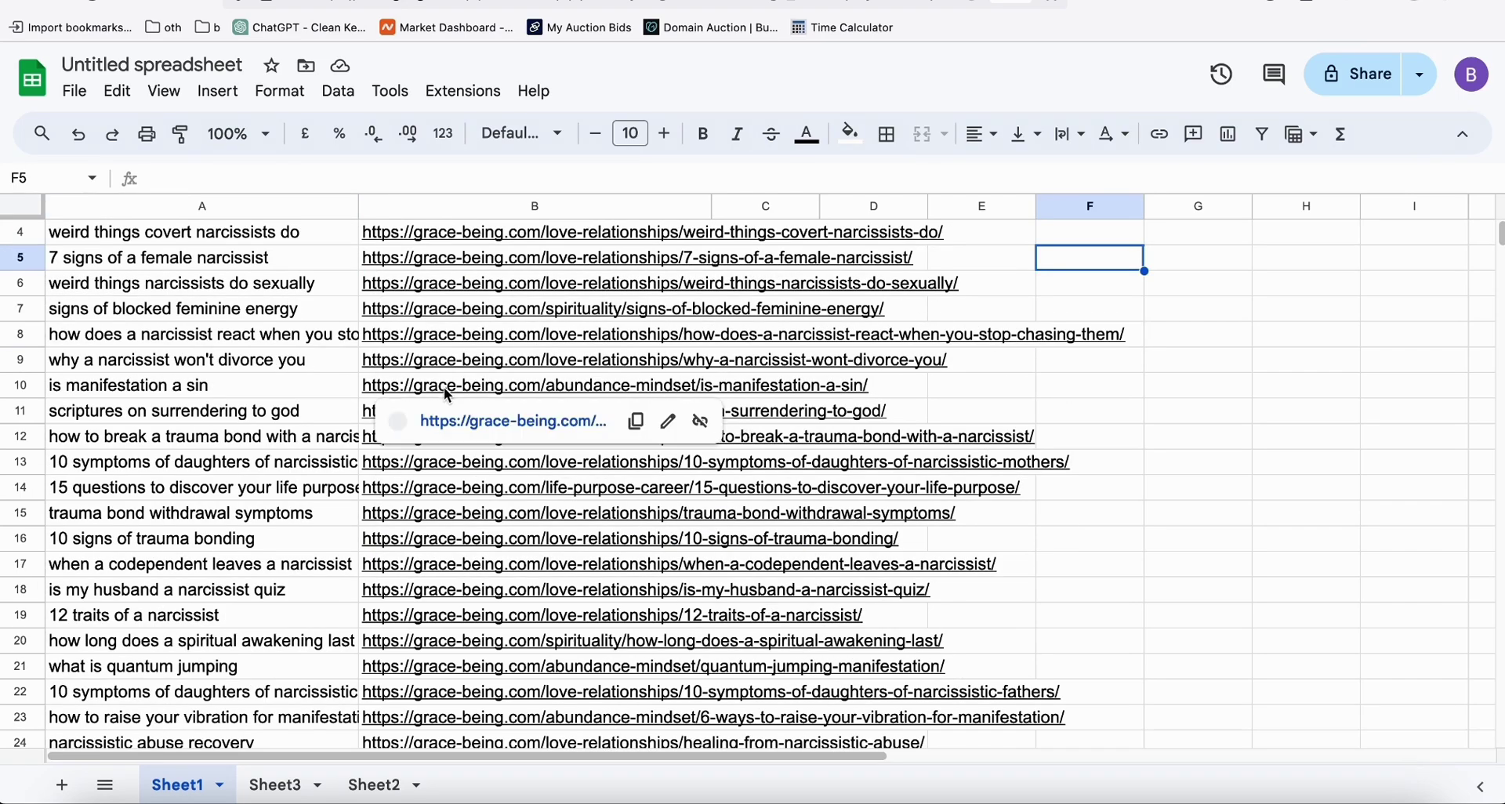
mouse_move(580, 390)
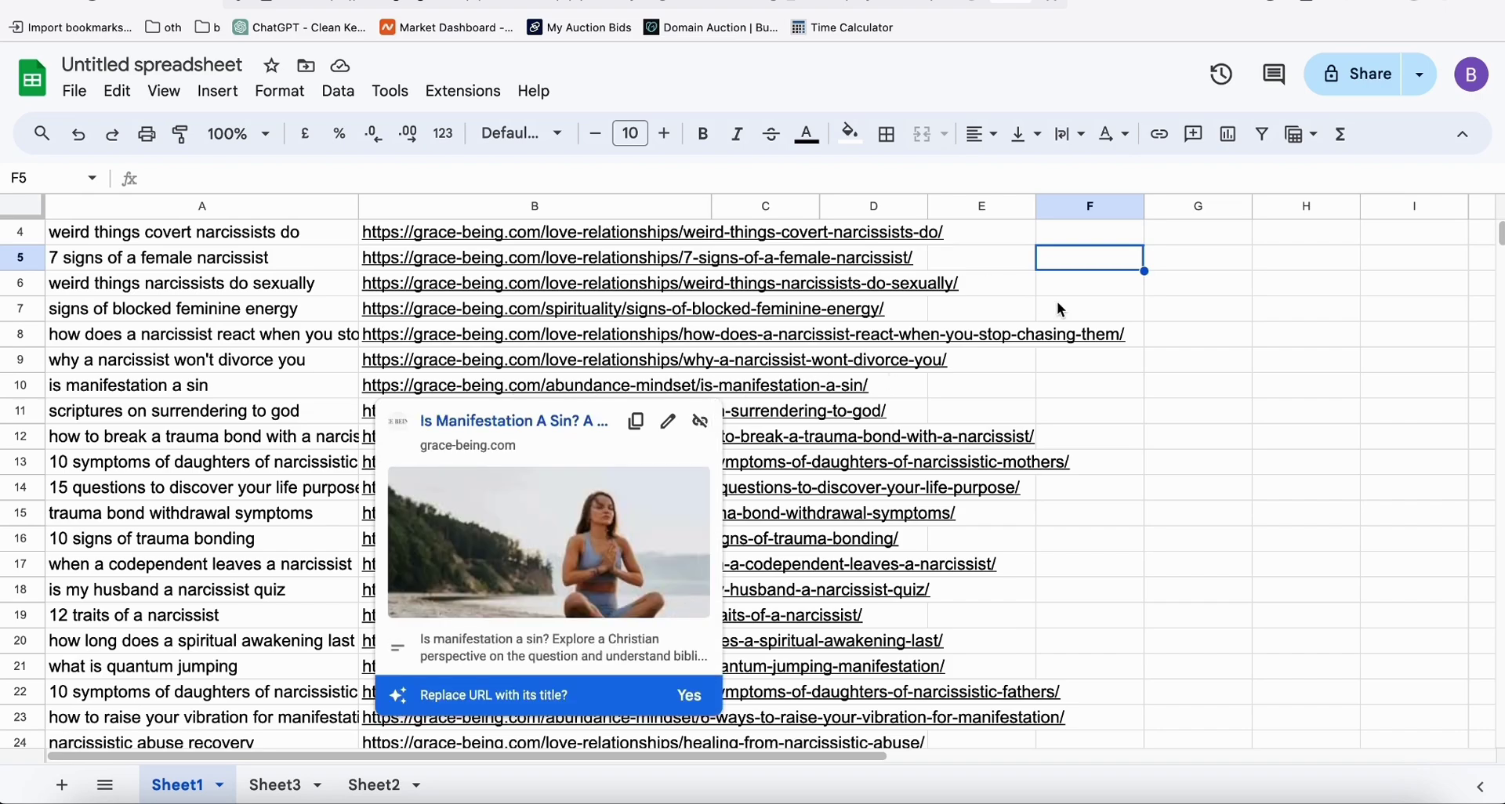
scroll(1051, 298, "up", 3)
left_click(1102, 266)
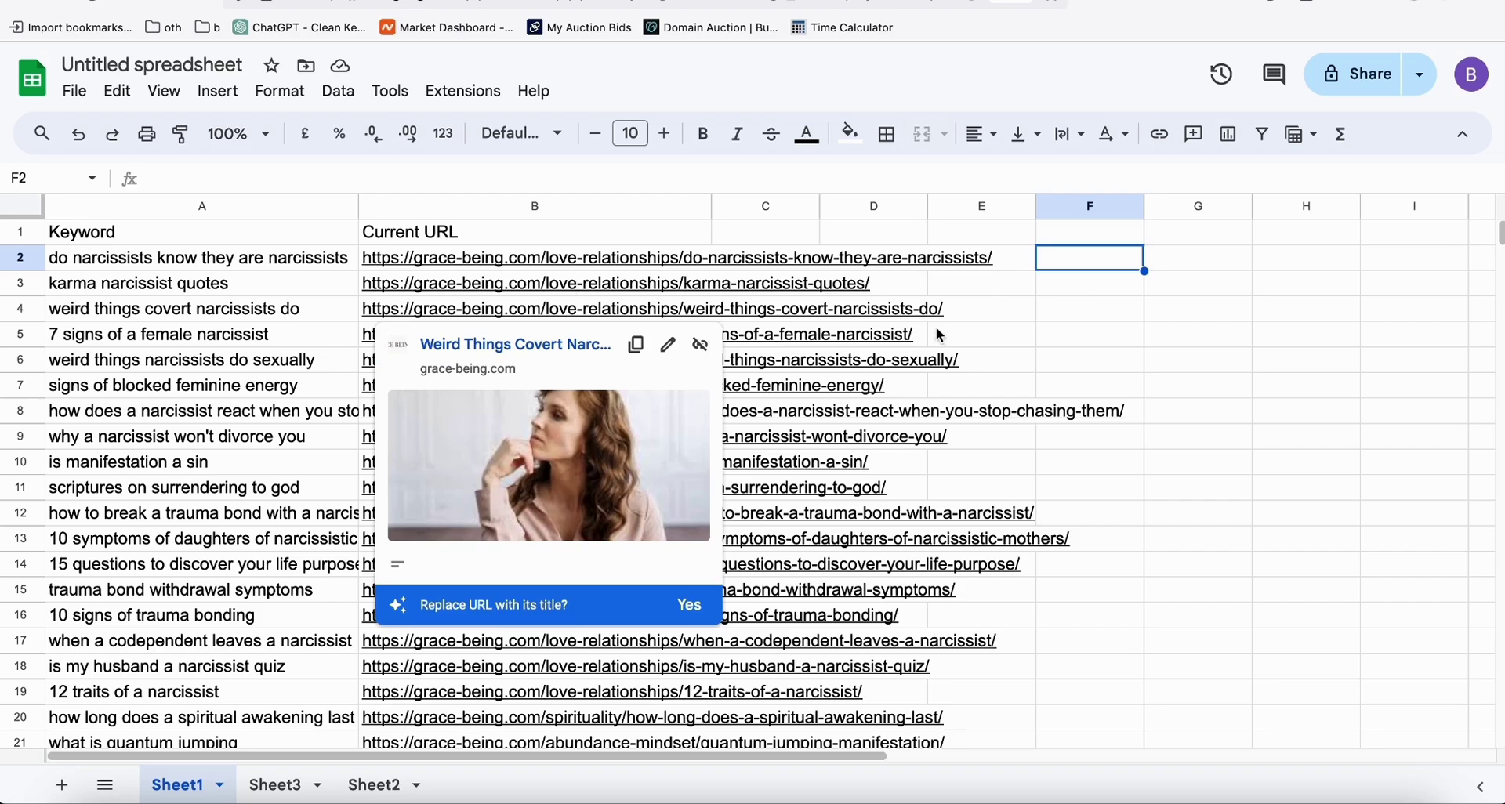
left_click(199, 265)
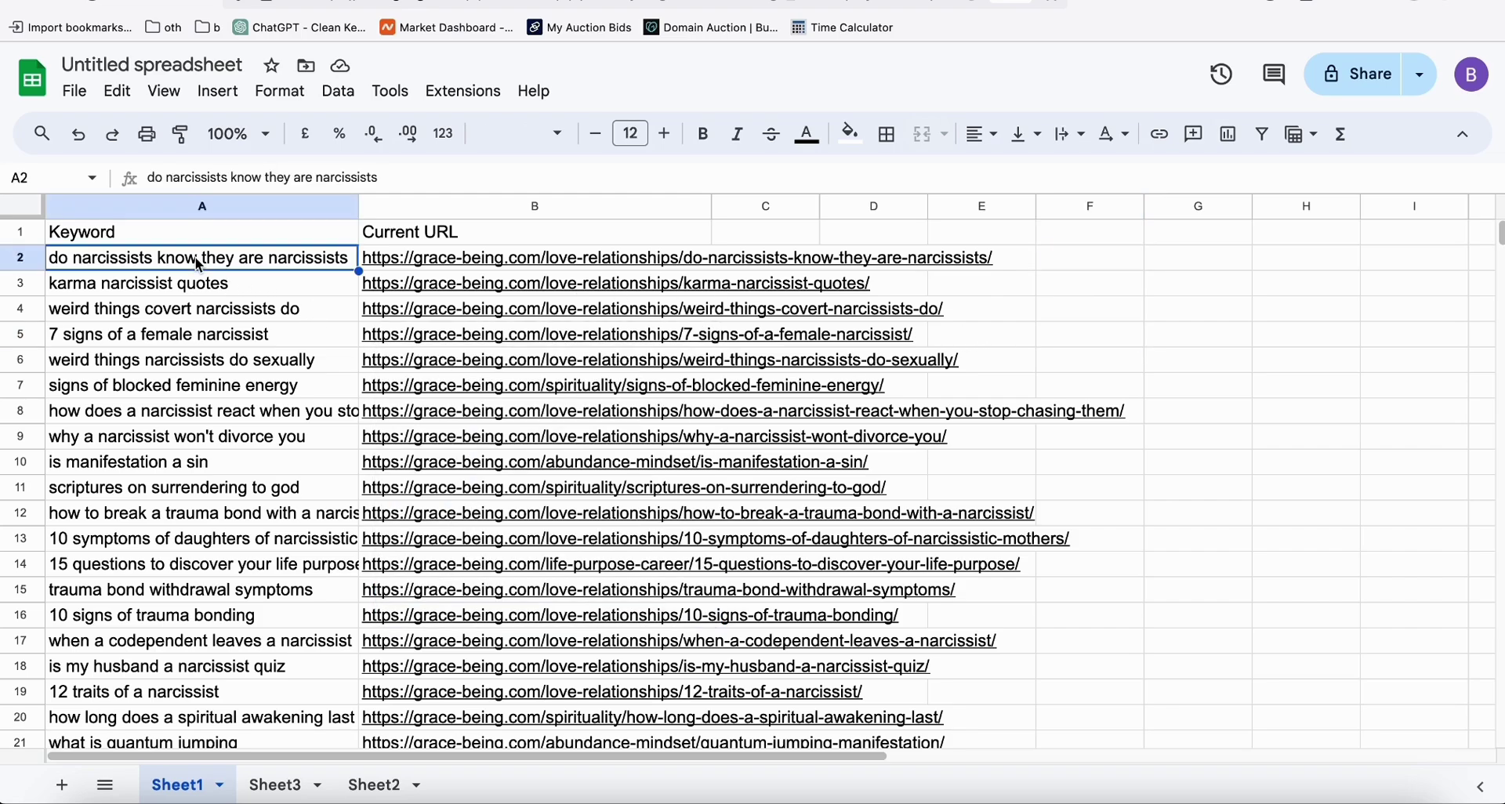
scroll(199, 265, "down", 5)
scroll(220, 313, "up", 3)
scroll(251, 493, "down", 2)
scroll(252, 493, "down", 15)
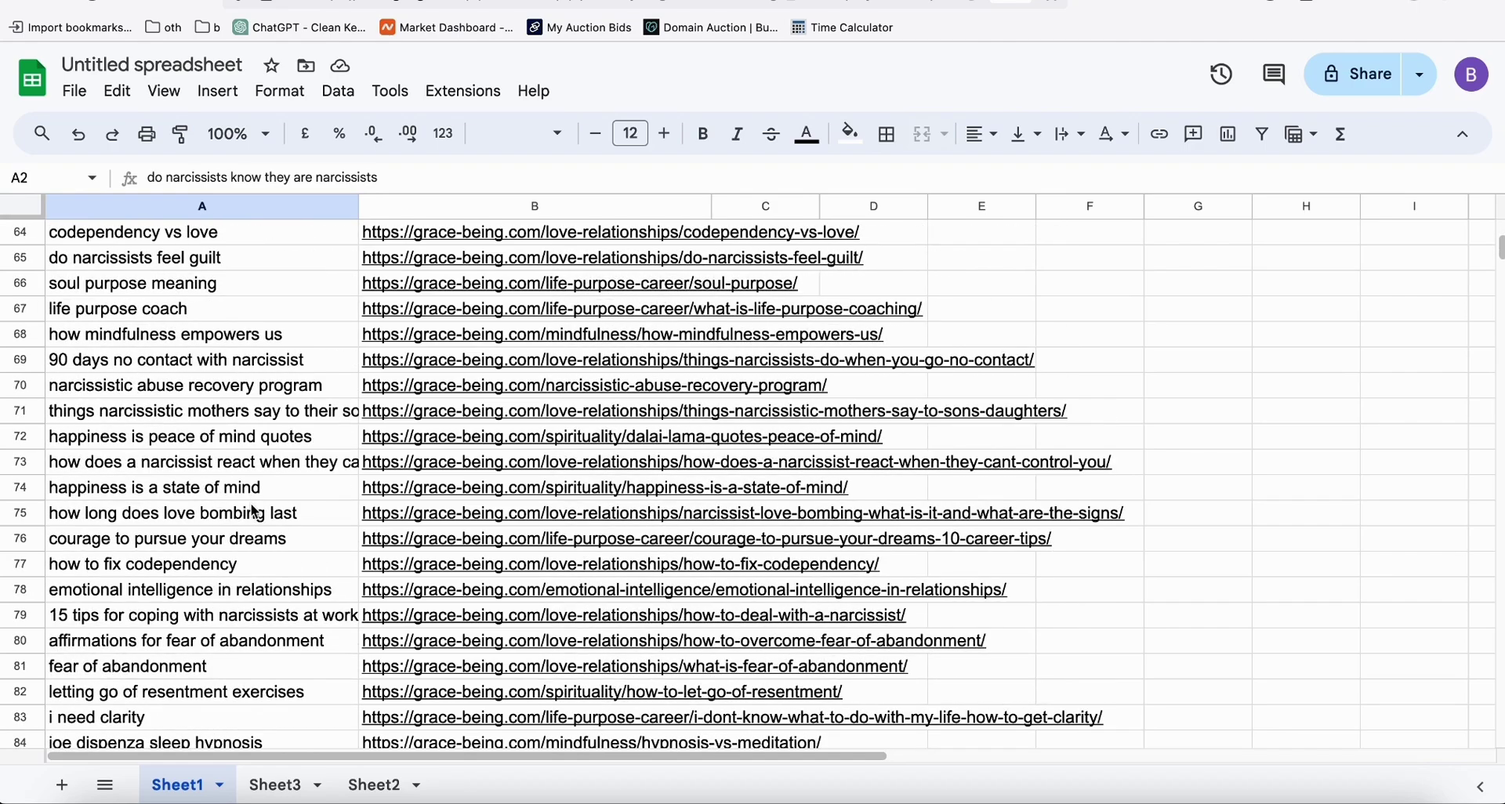
scroll(253, 512, "down", 10)
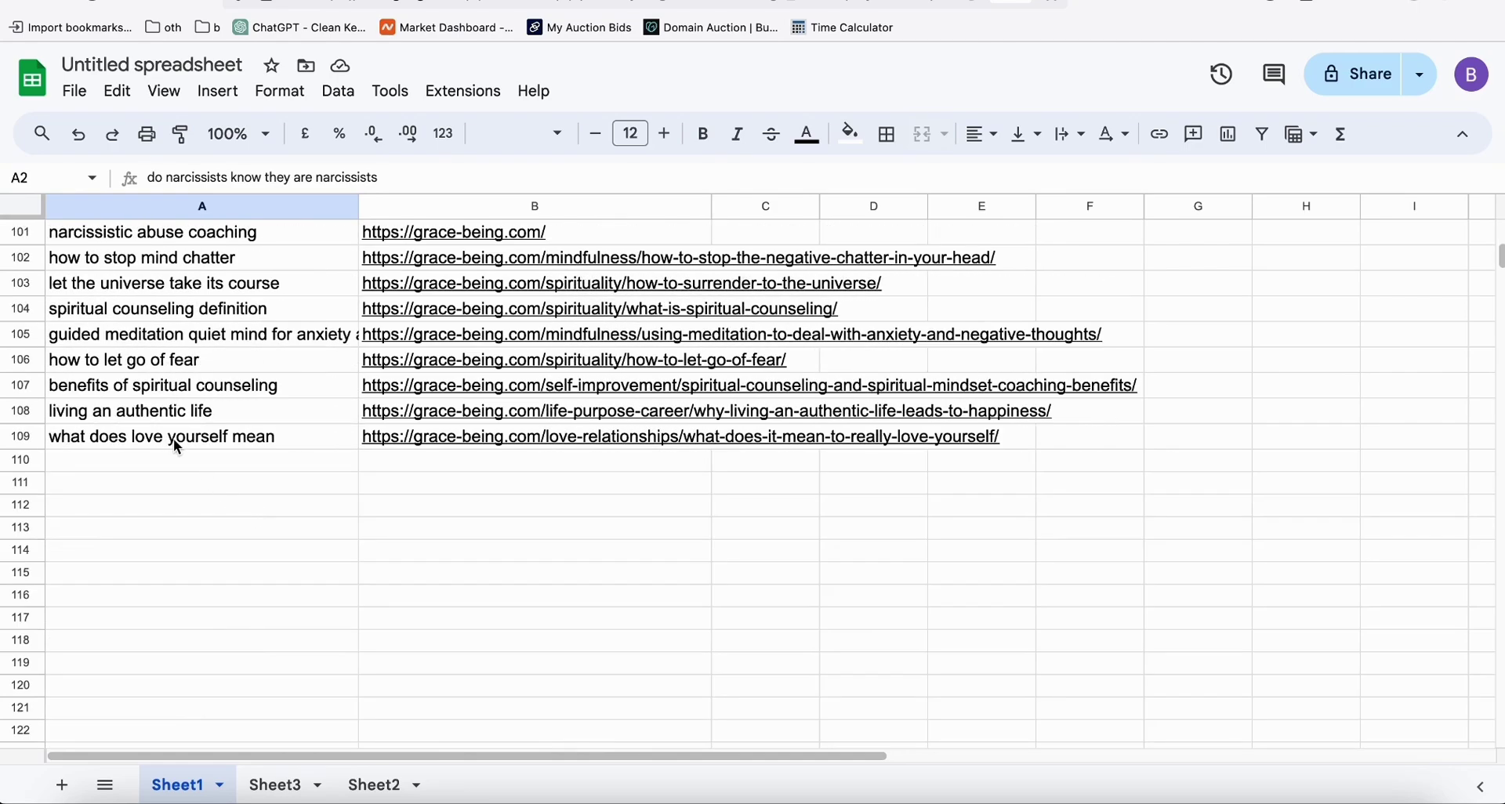
scroll(174, 443, "up", 20)
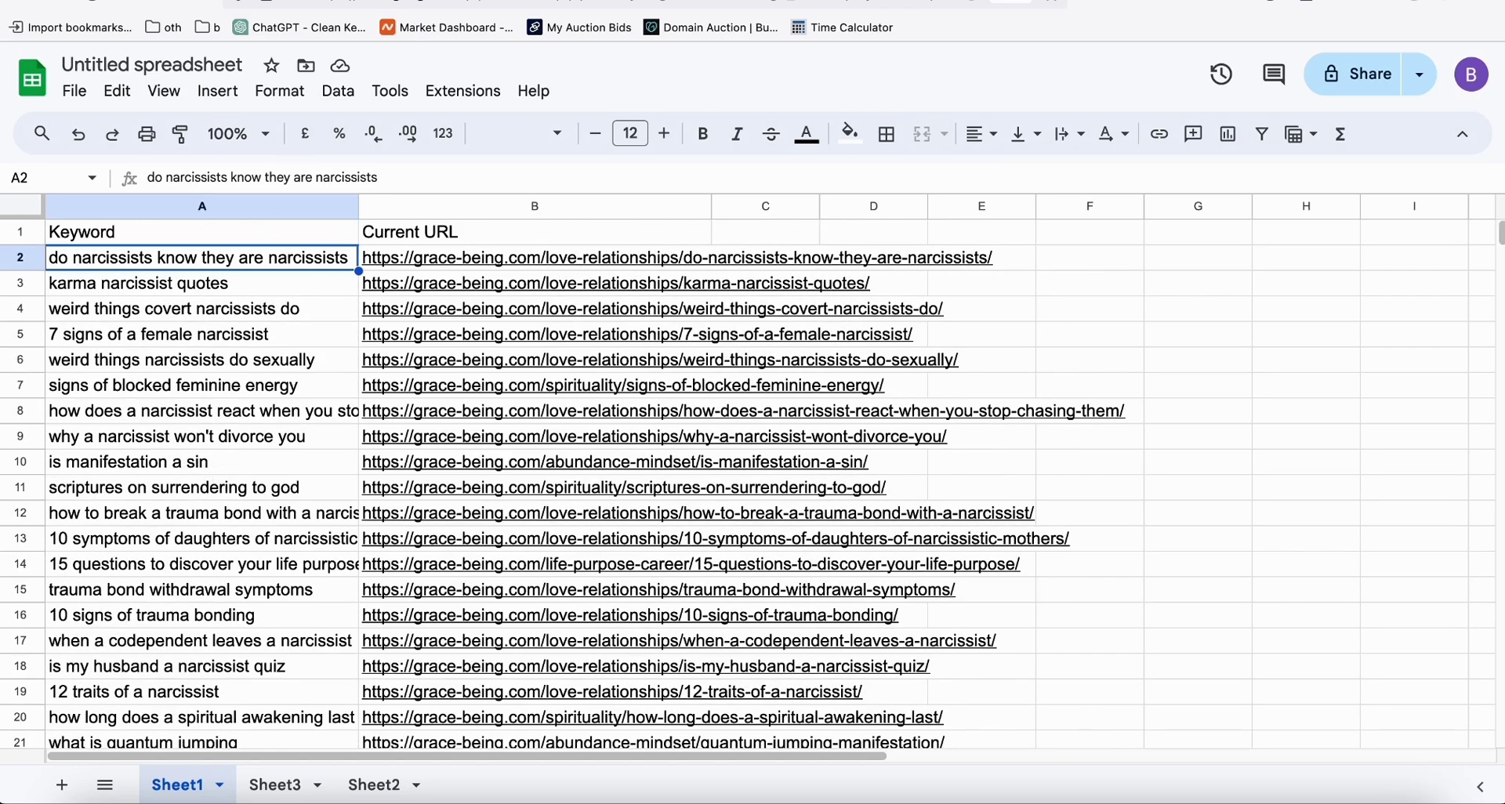
- Switch to Ahrefs and review the organic keywords of carlacorelli.com, including the KD and word count filters applied to them
left_click(550, 1)
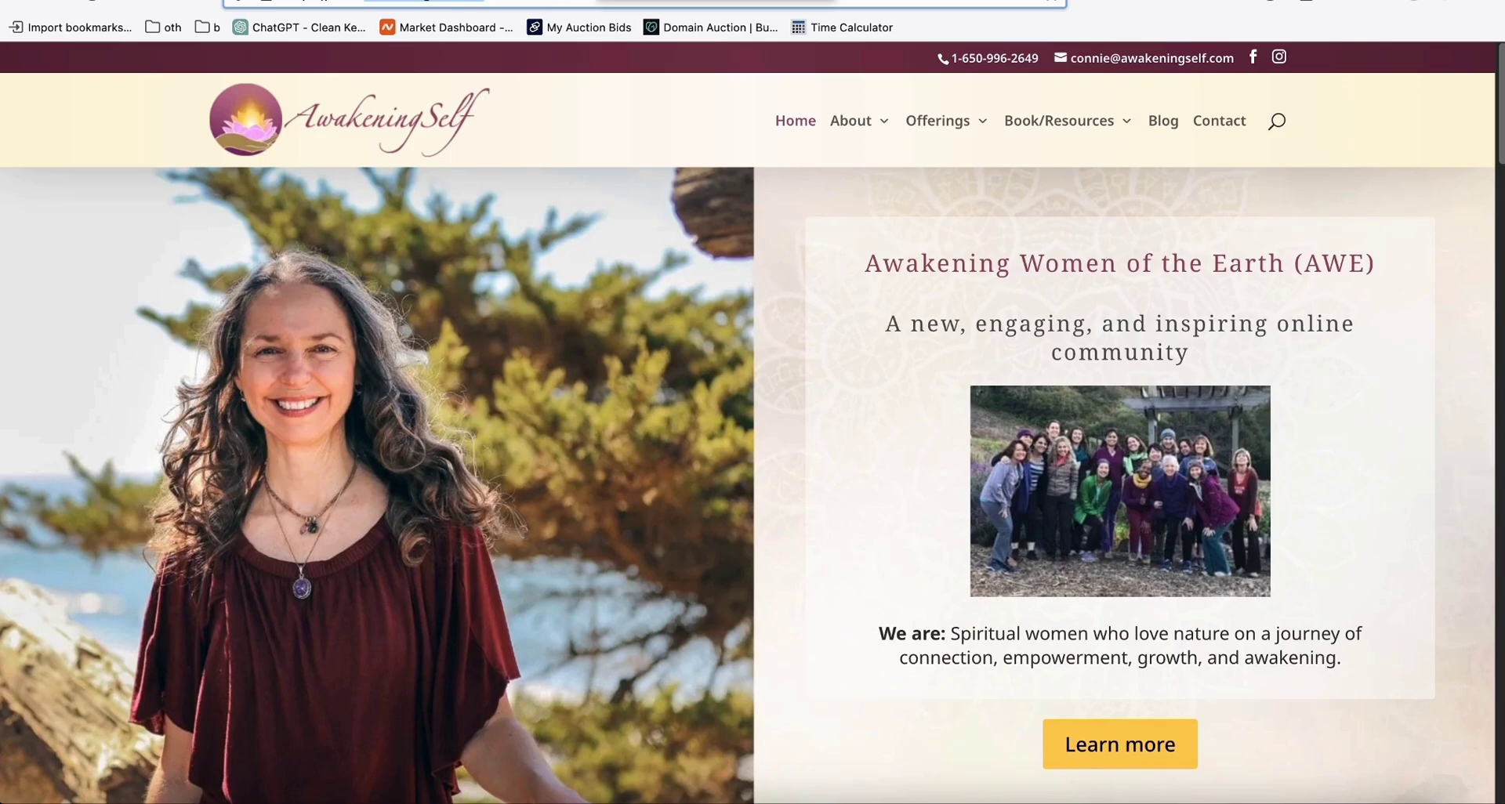
key("ctrl+Tab")
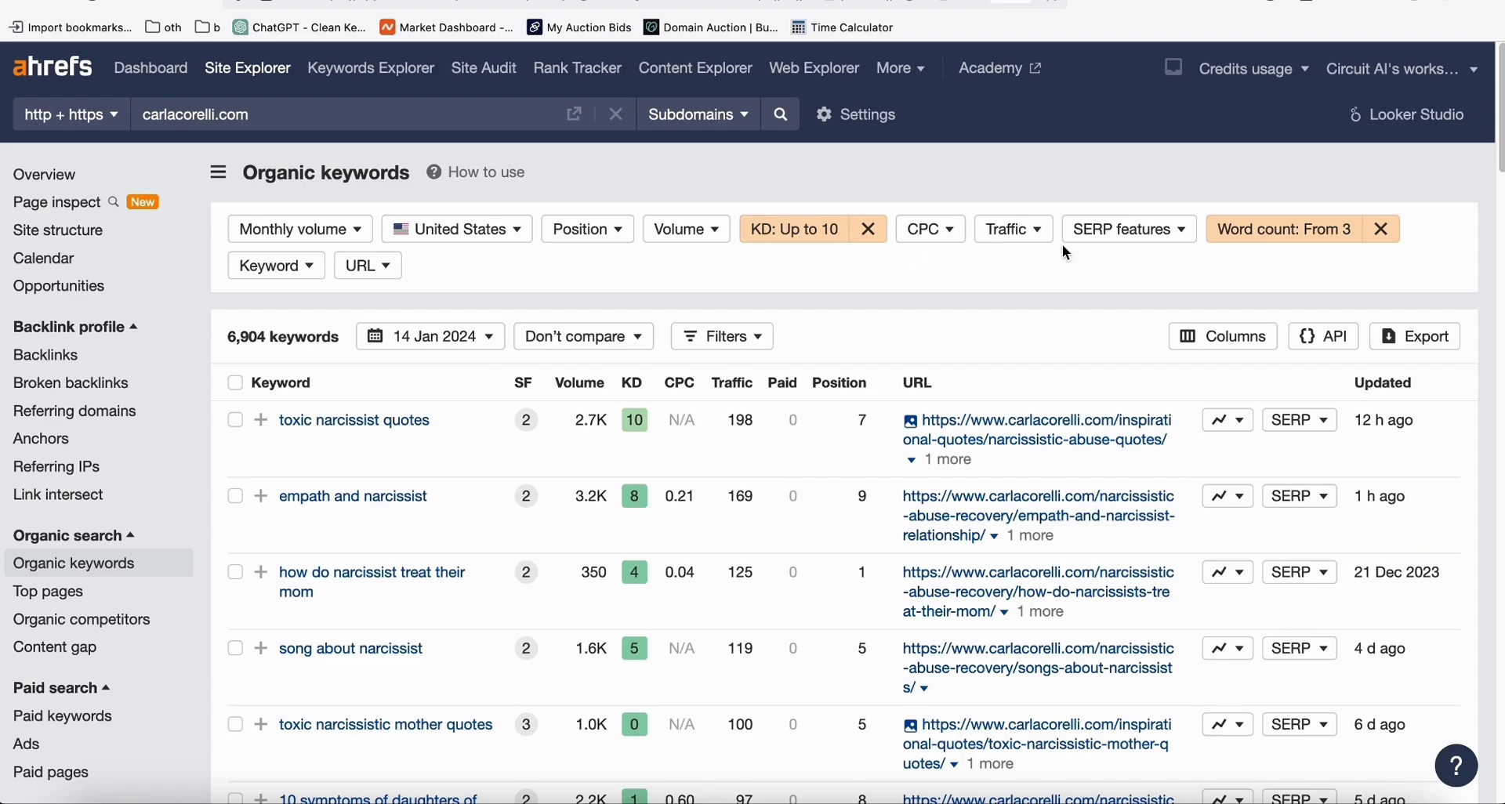
left_click(1252, 237)
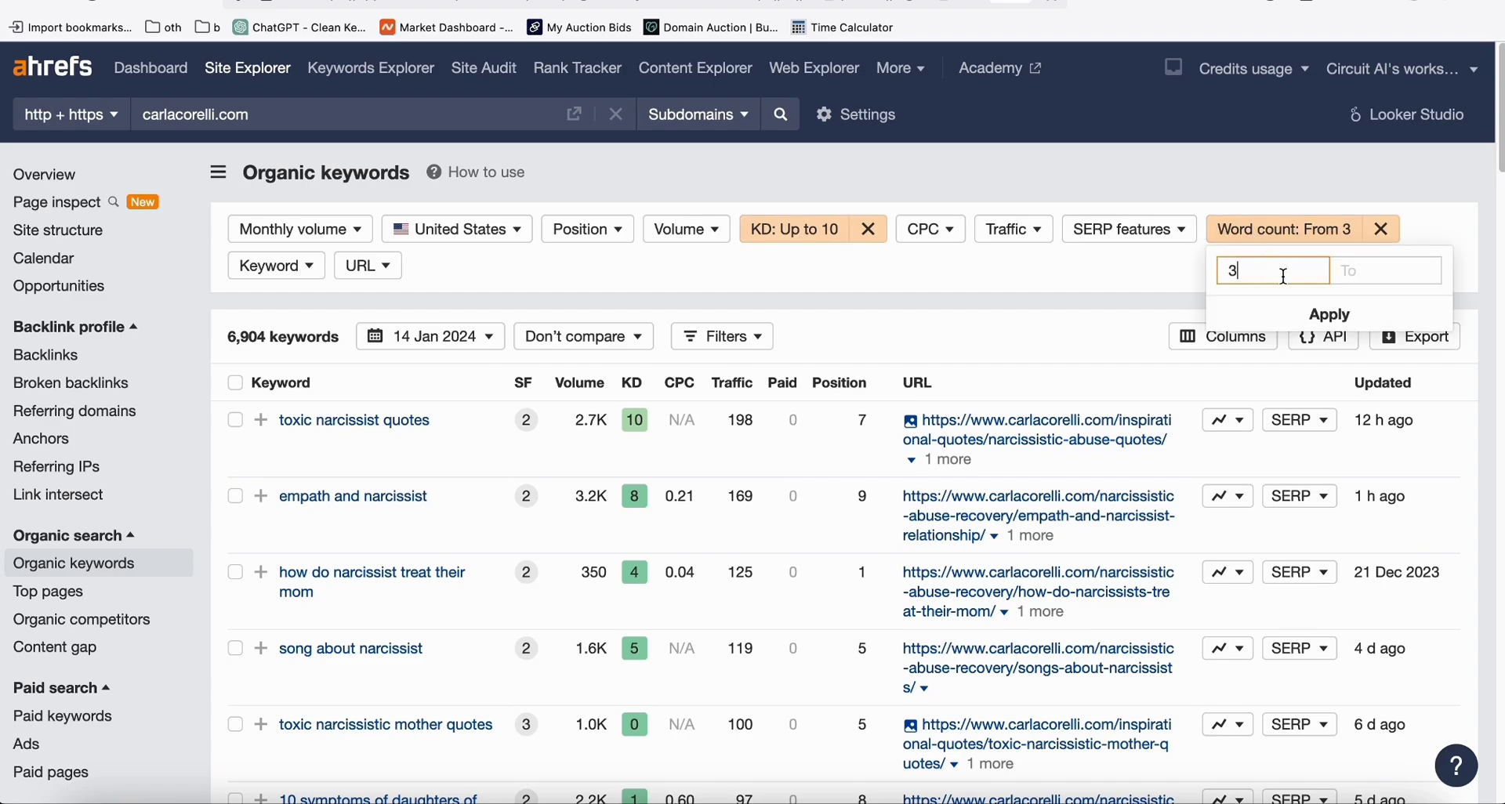
left_click(1158, 270)
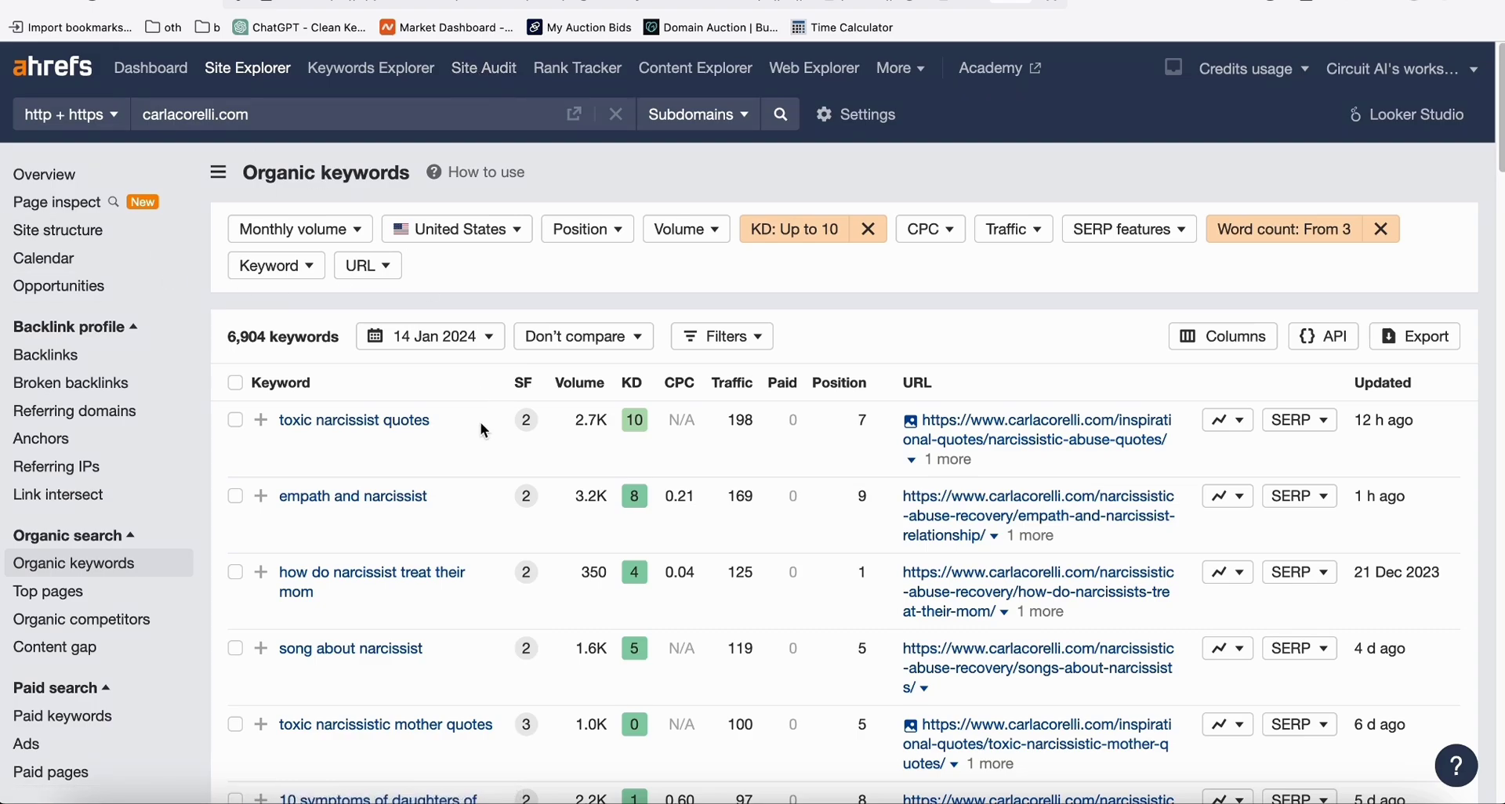
scroll(357, 435, "down", 2)
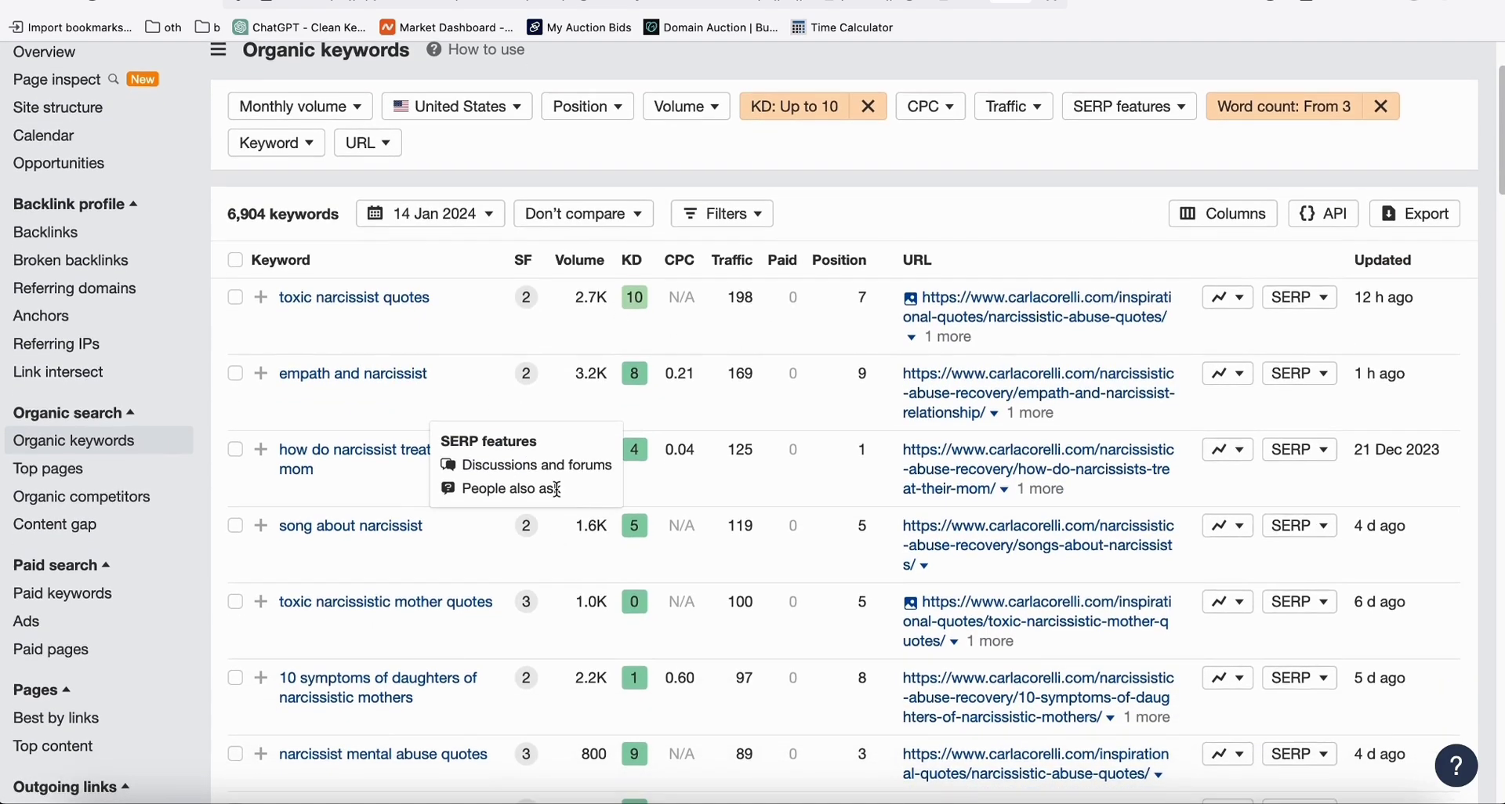
scroll(595, 479, "up", 2)
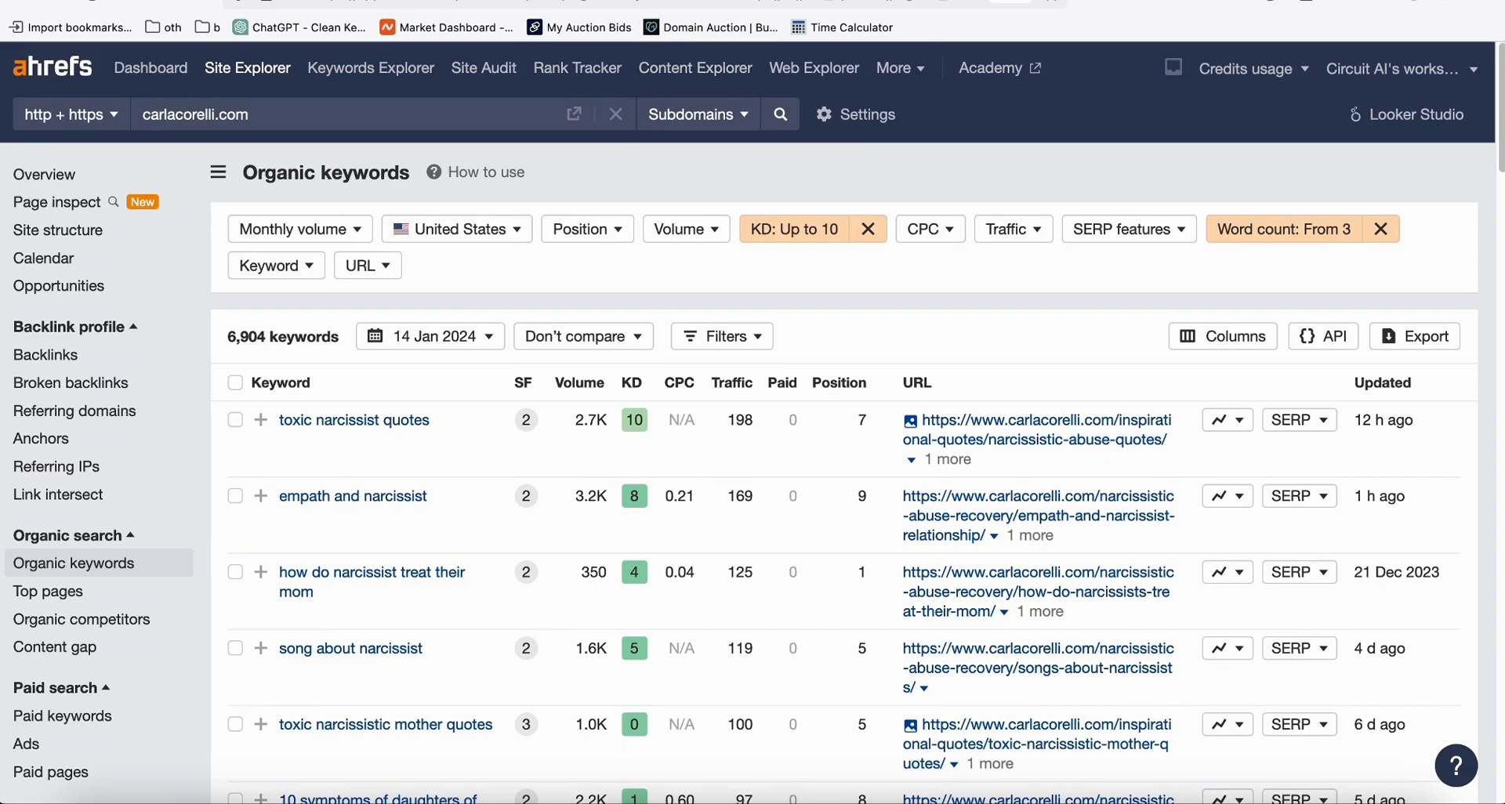
- Switch back to the spreadsheet and select all carlacorelli.com keywords on Sheet3, A2 to A275, to count them
key("ctrl+Tab")
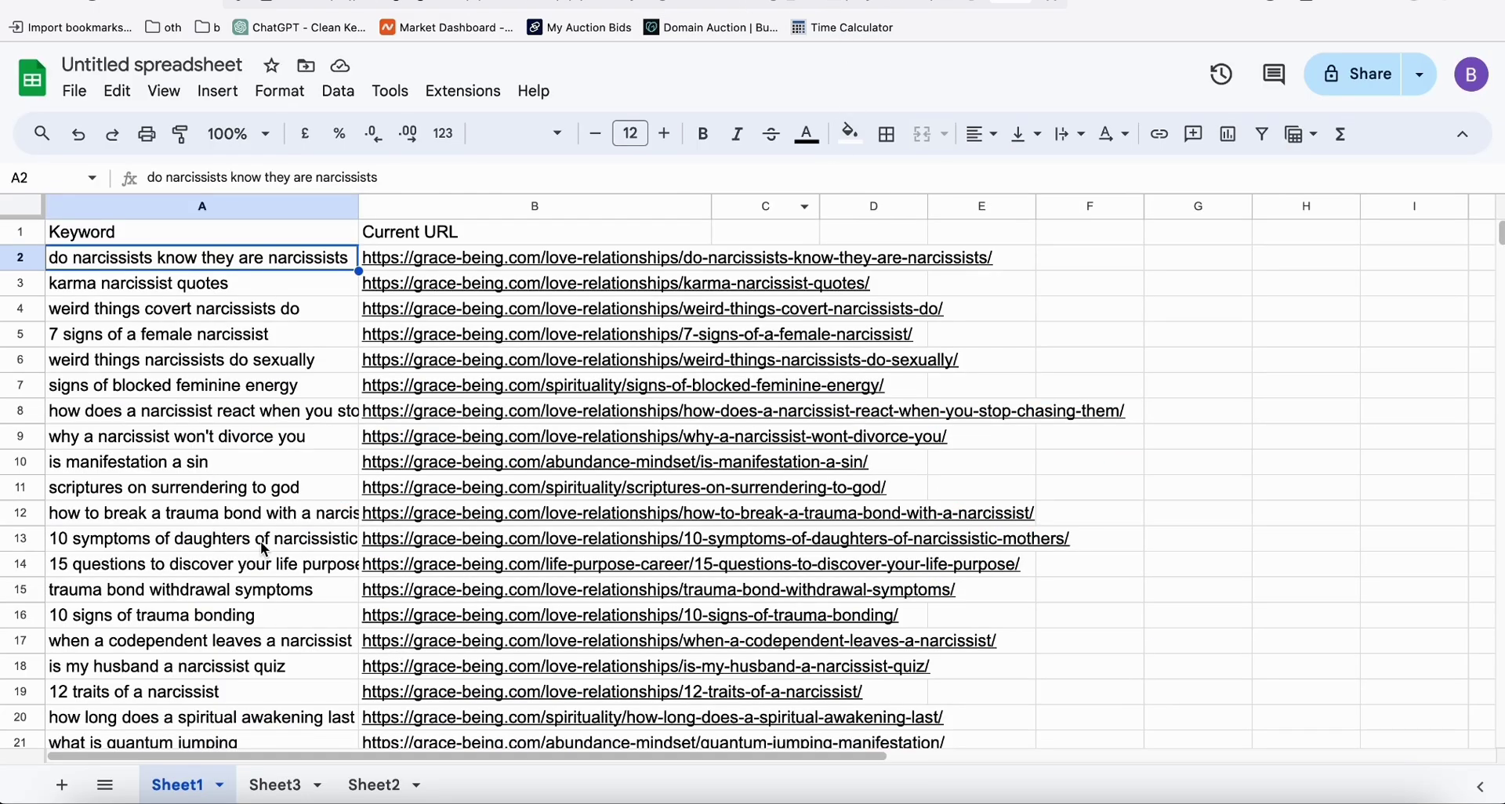
left_click(279, 785)
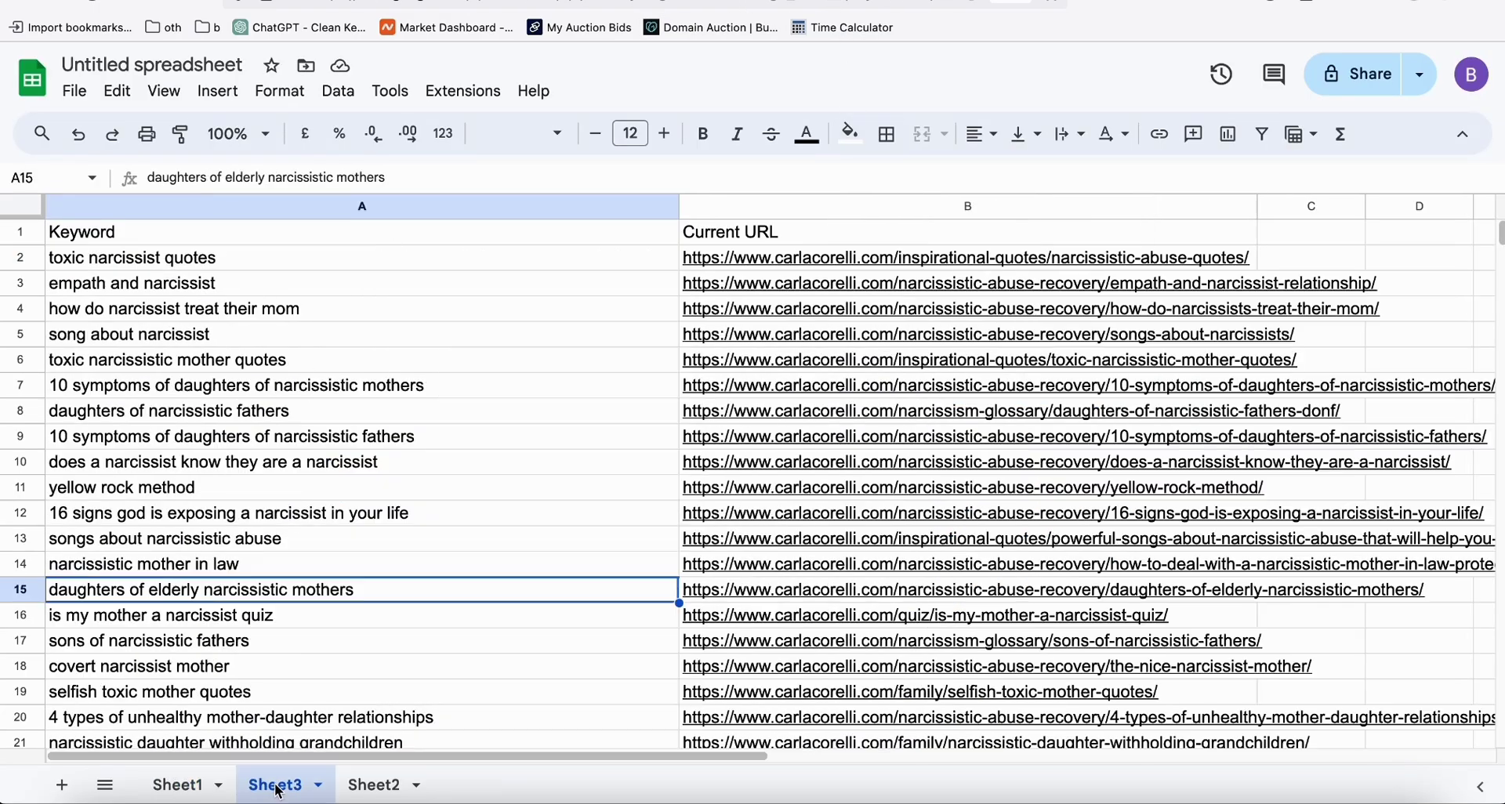
left_click(151, 263)
scroll(228, 333, "down", 20)
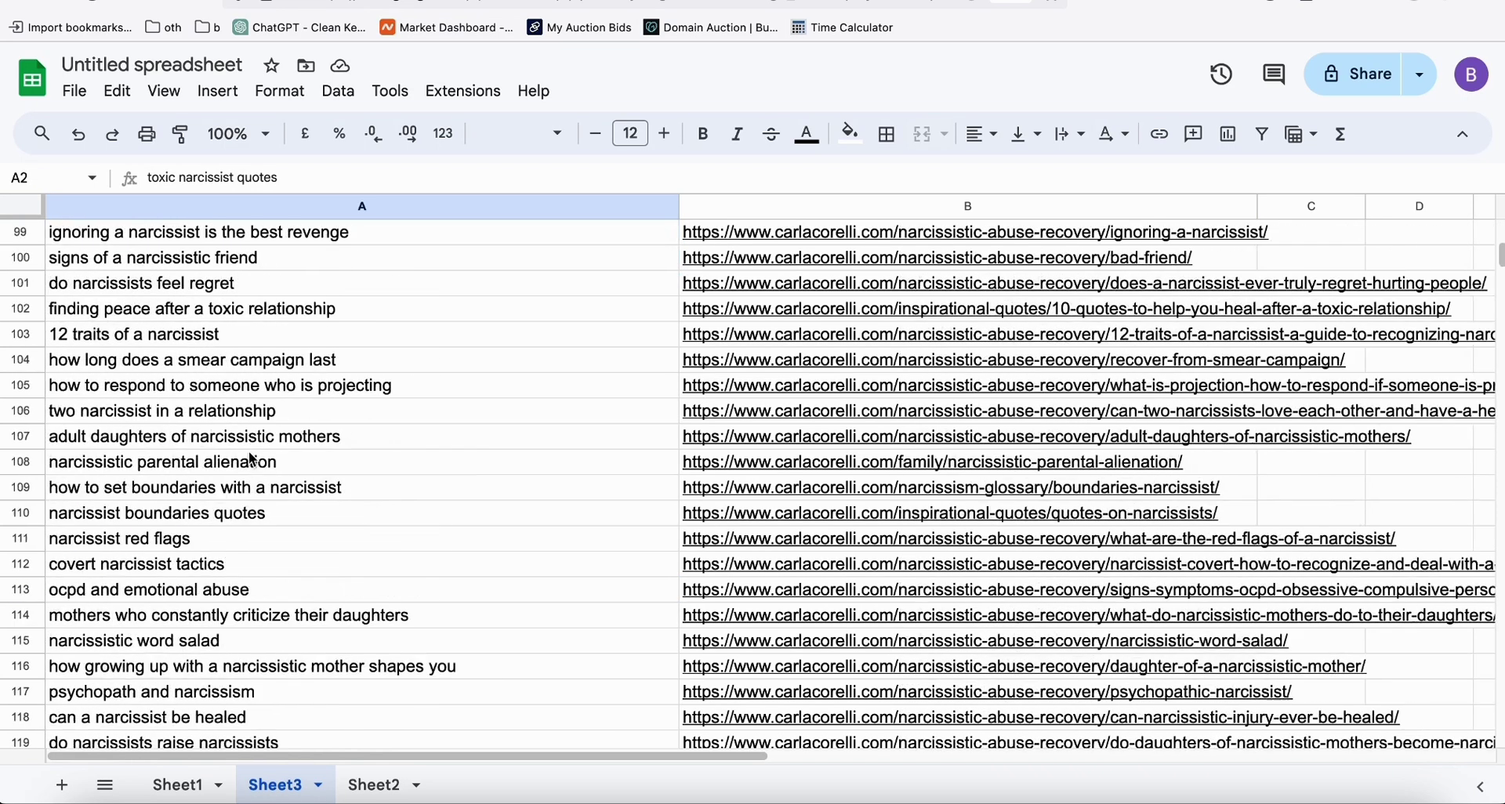
scroll(243, 466, "down", 20)
scroll(243, 467, "up", 10)
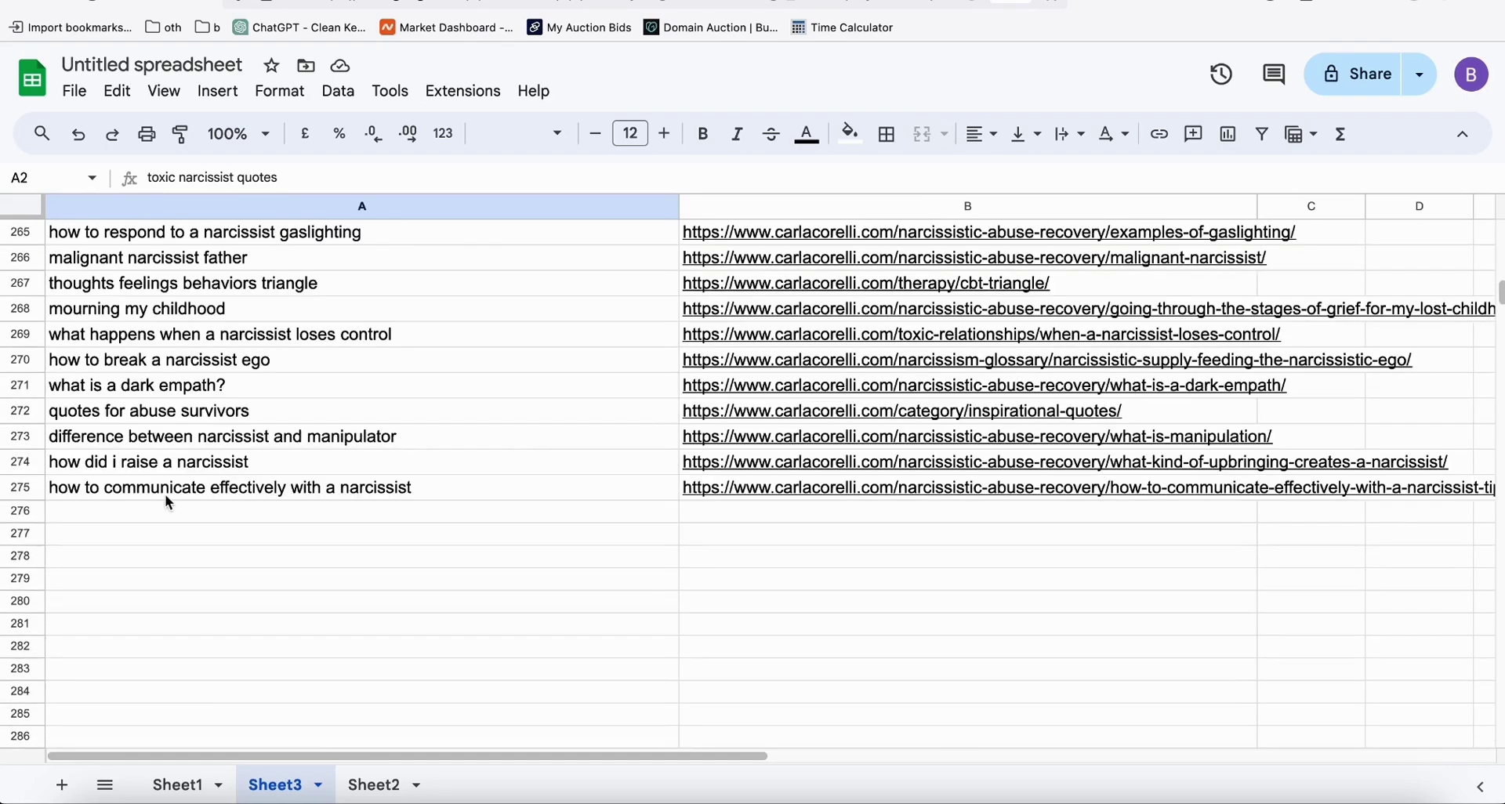
left_click(131, 494, "shift")
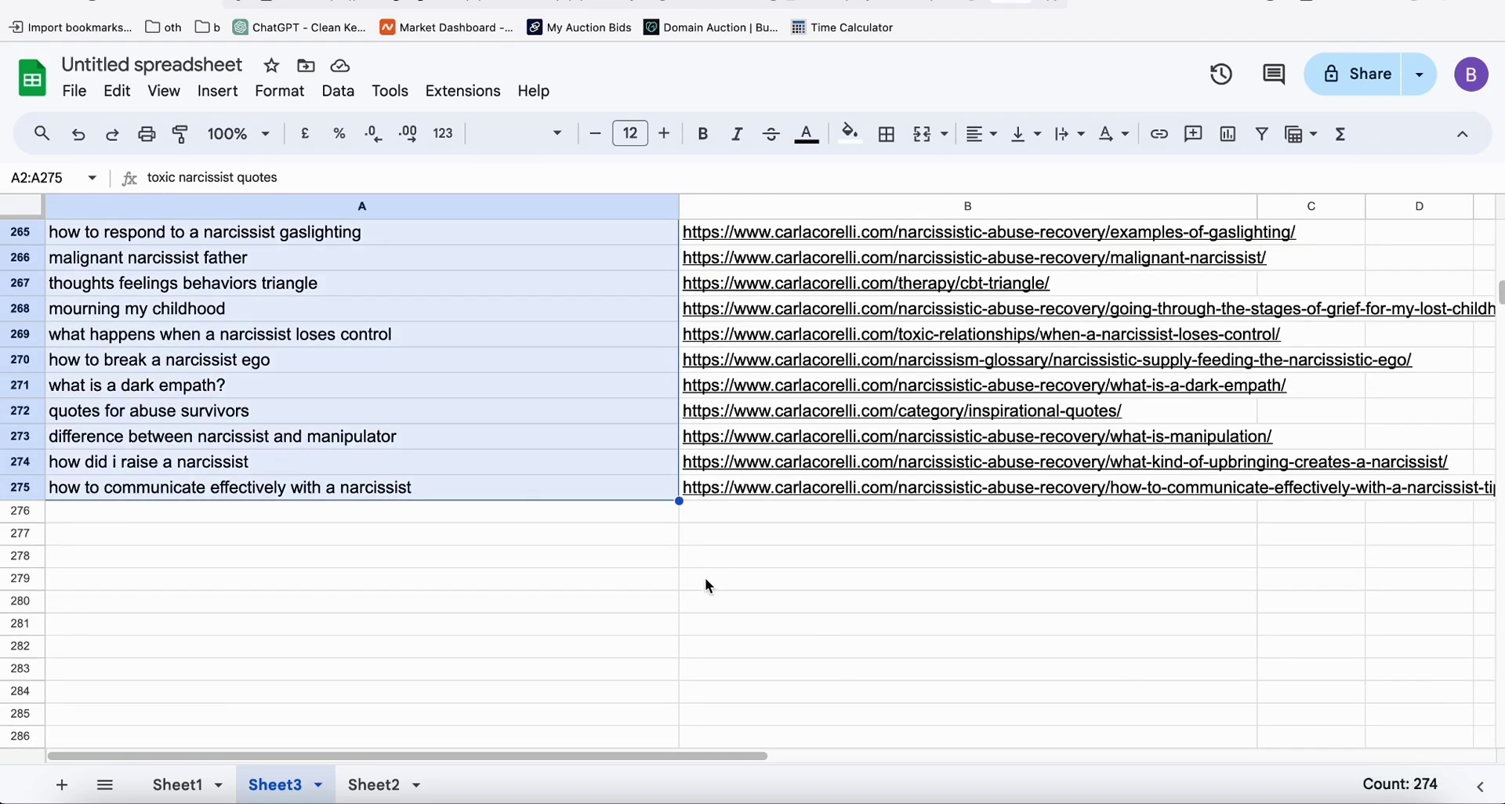
- Return to Sheet1, skim the grace-being.com keywords and widen the Keyword column slightly
left_click(188, 786)
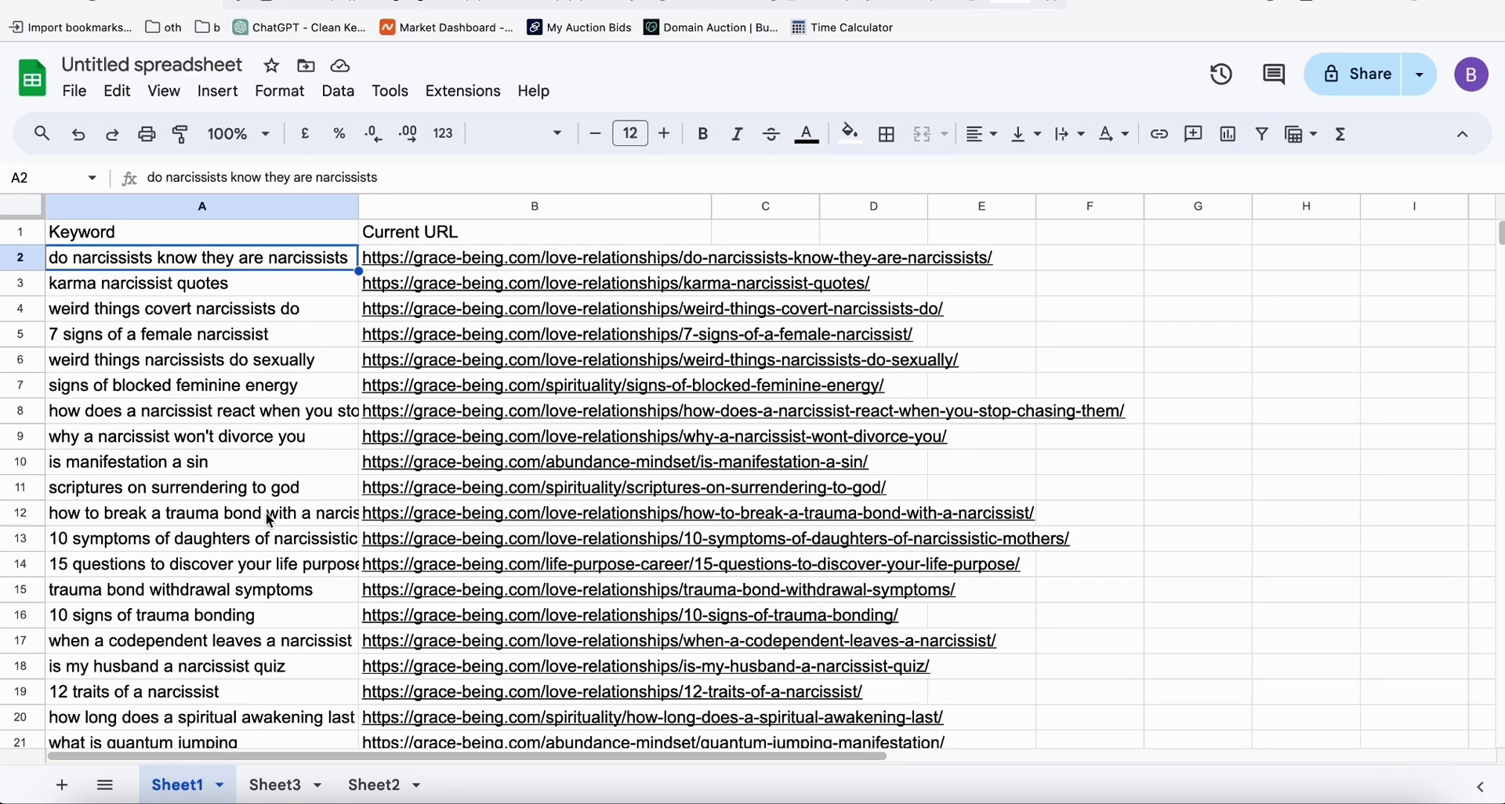
scroll(207, 614, "down", 20)
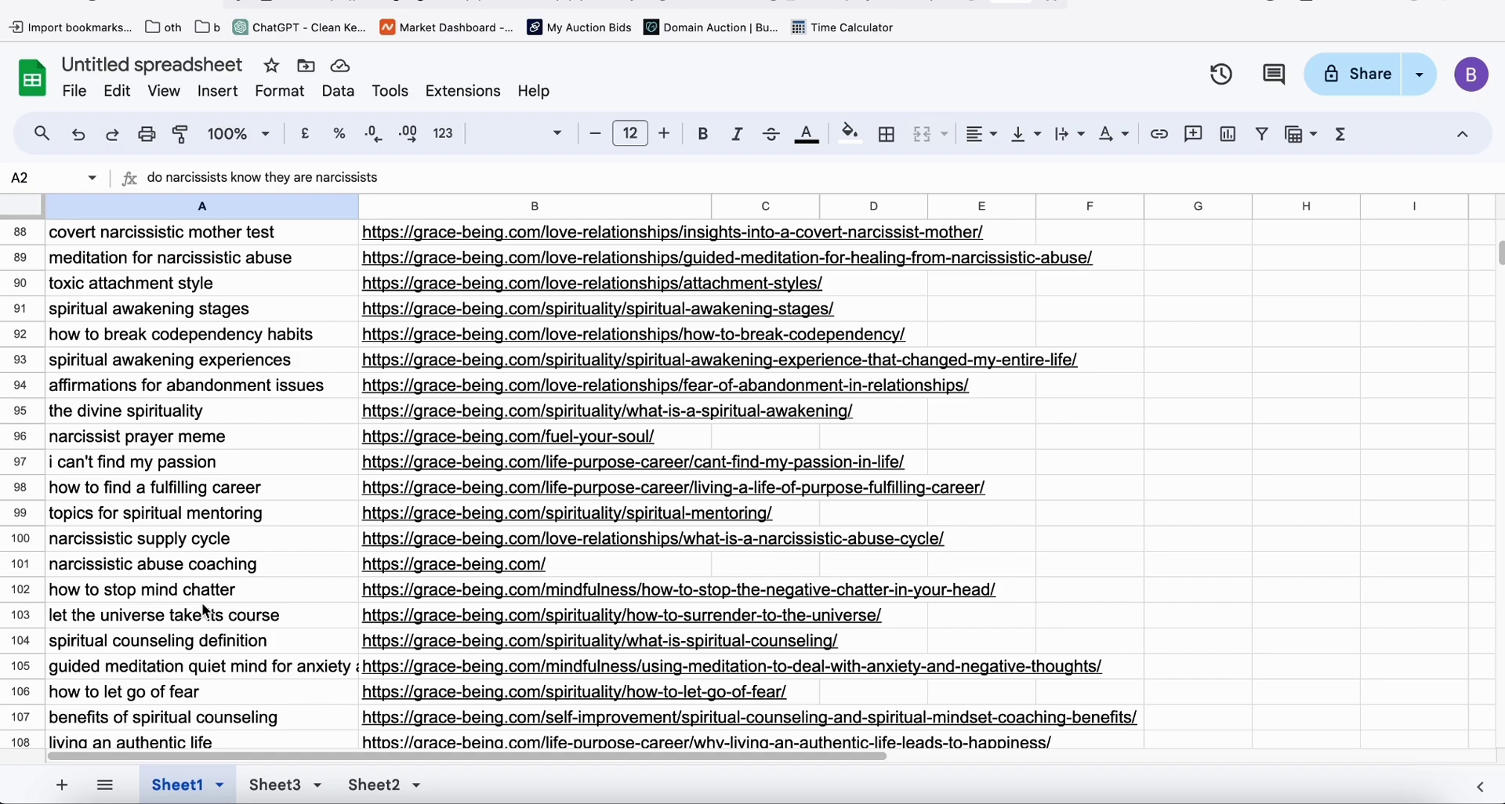
scroll(278, 541, "up", 20)
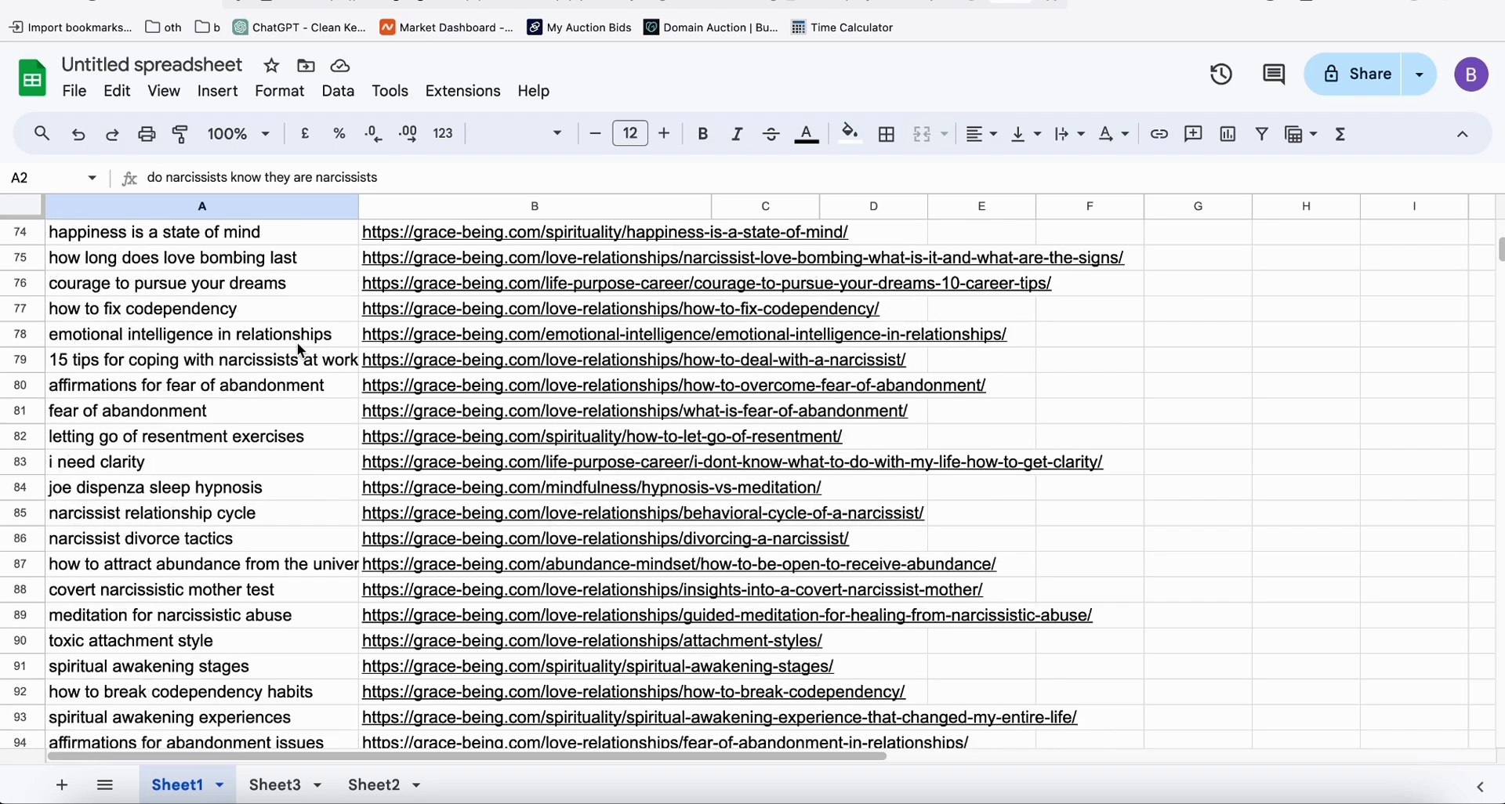
left_click(196, 355)
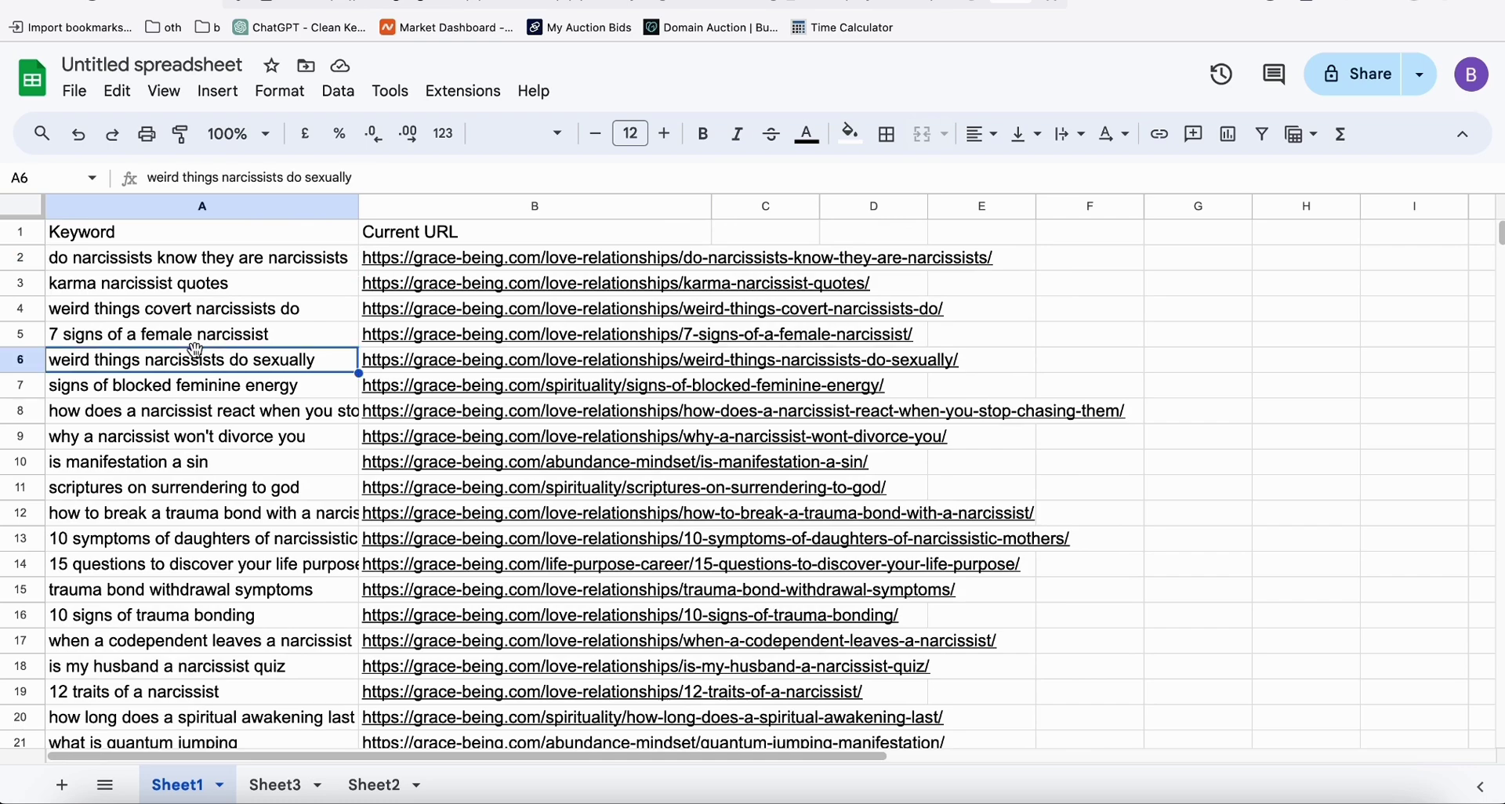
left_click(131, 267)
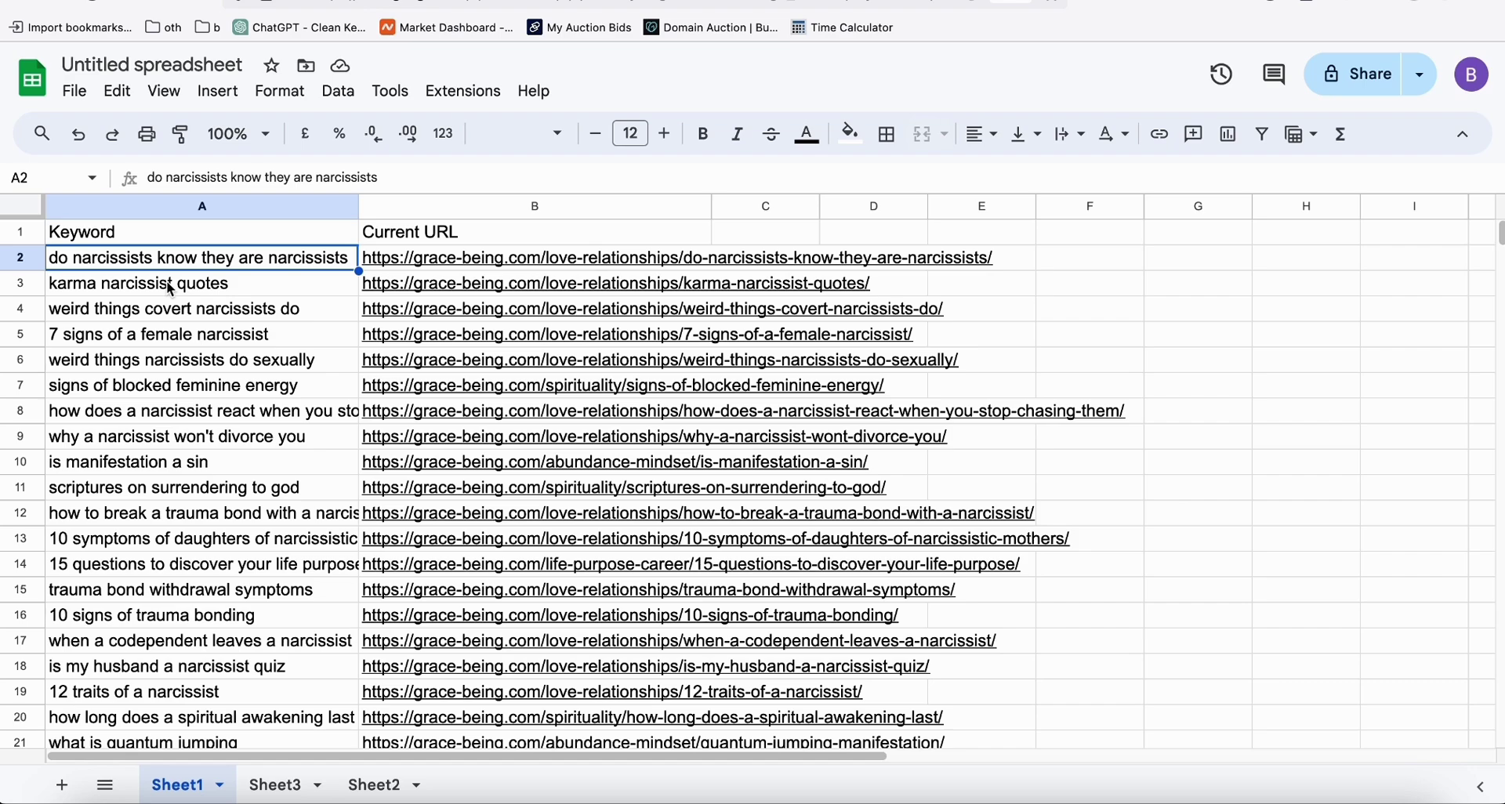
left_click_drag(358, 206, 400, 207)
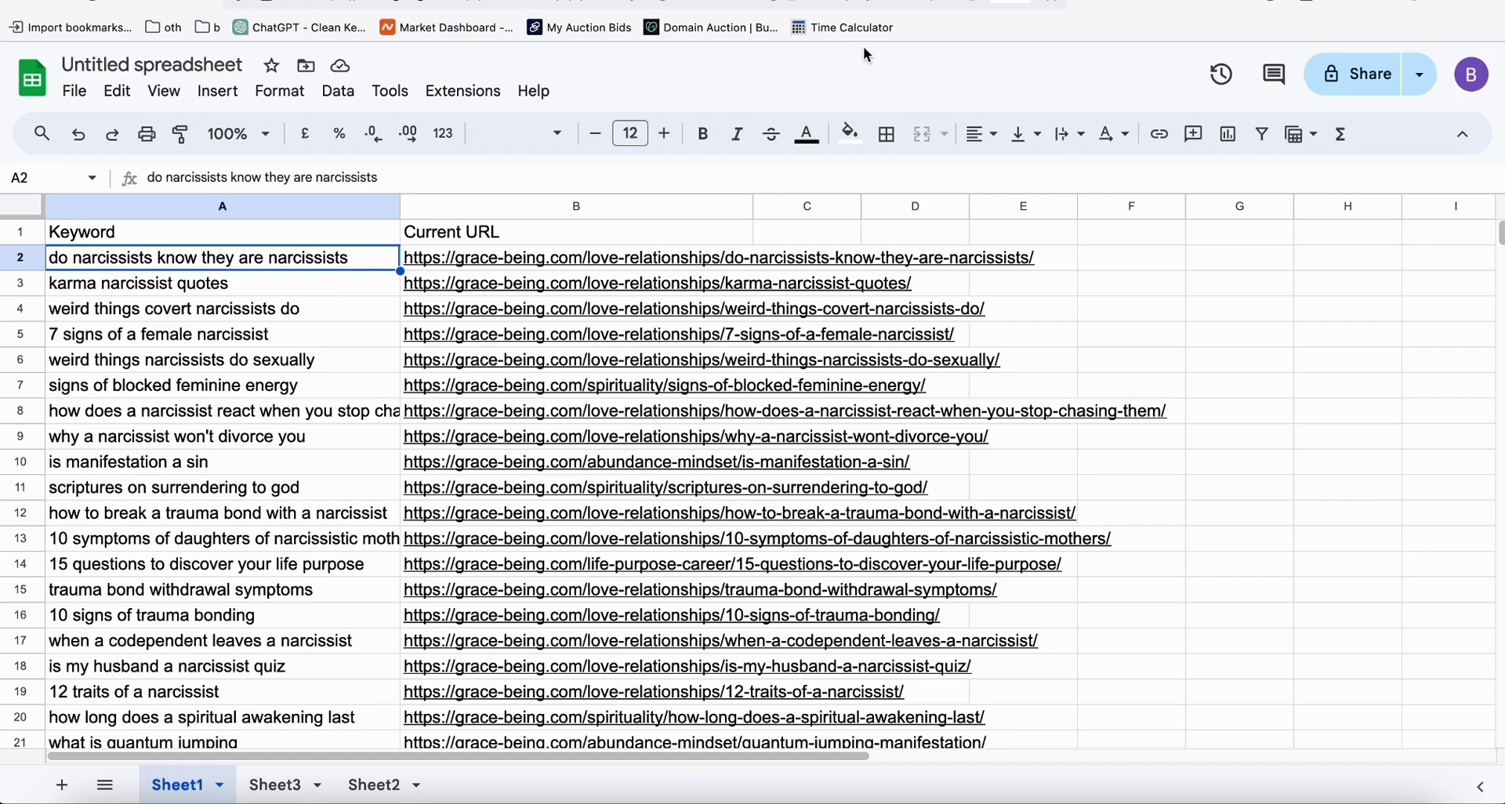
- Switch to Google Search Console and examine the performance report for goodluckspell.com, along with the published articles on the blog
key("ctrl+Tab")
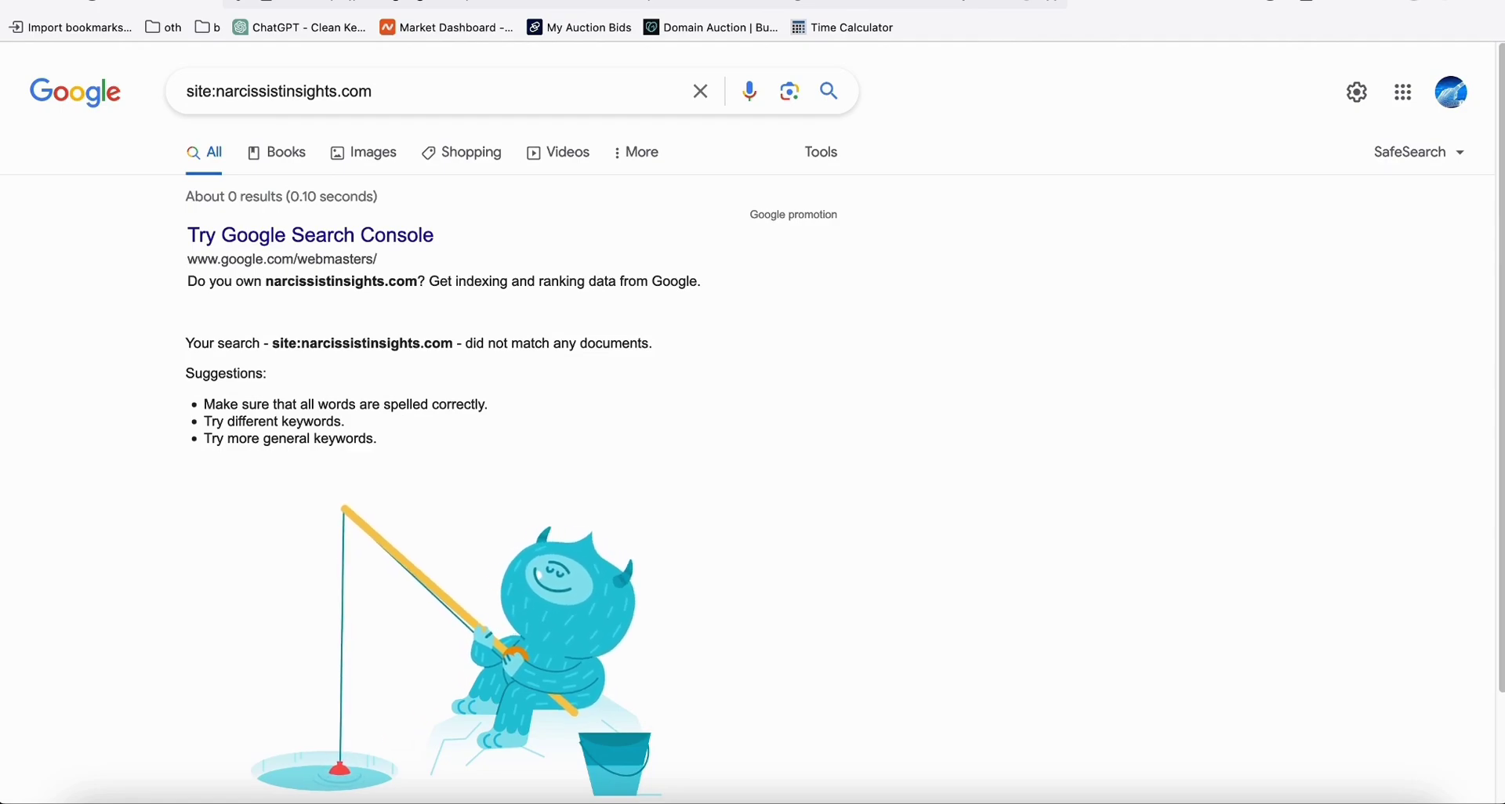
key("ctrl+Tab")
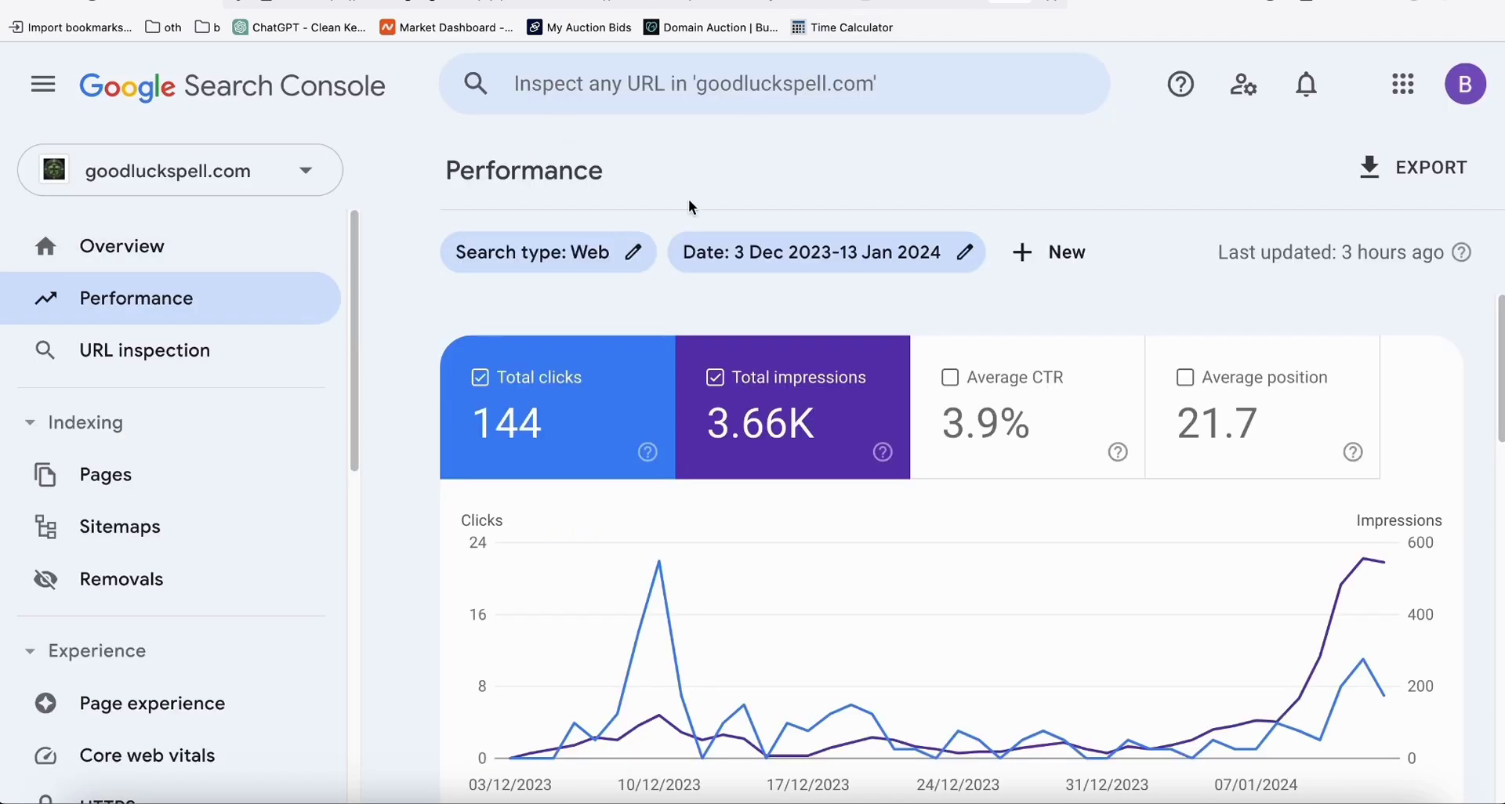
key("ctrl+Tab")
scroll(867, 275, "down", 10)
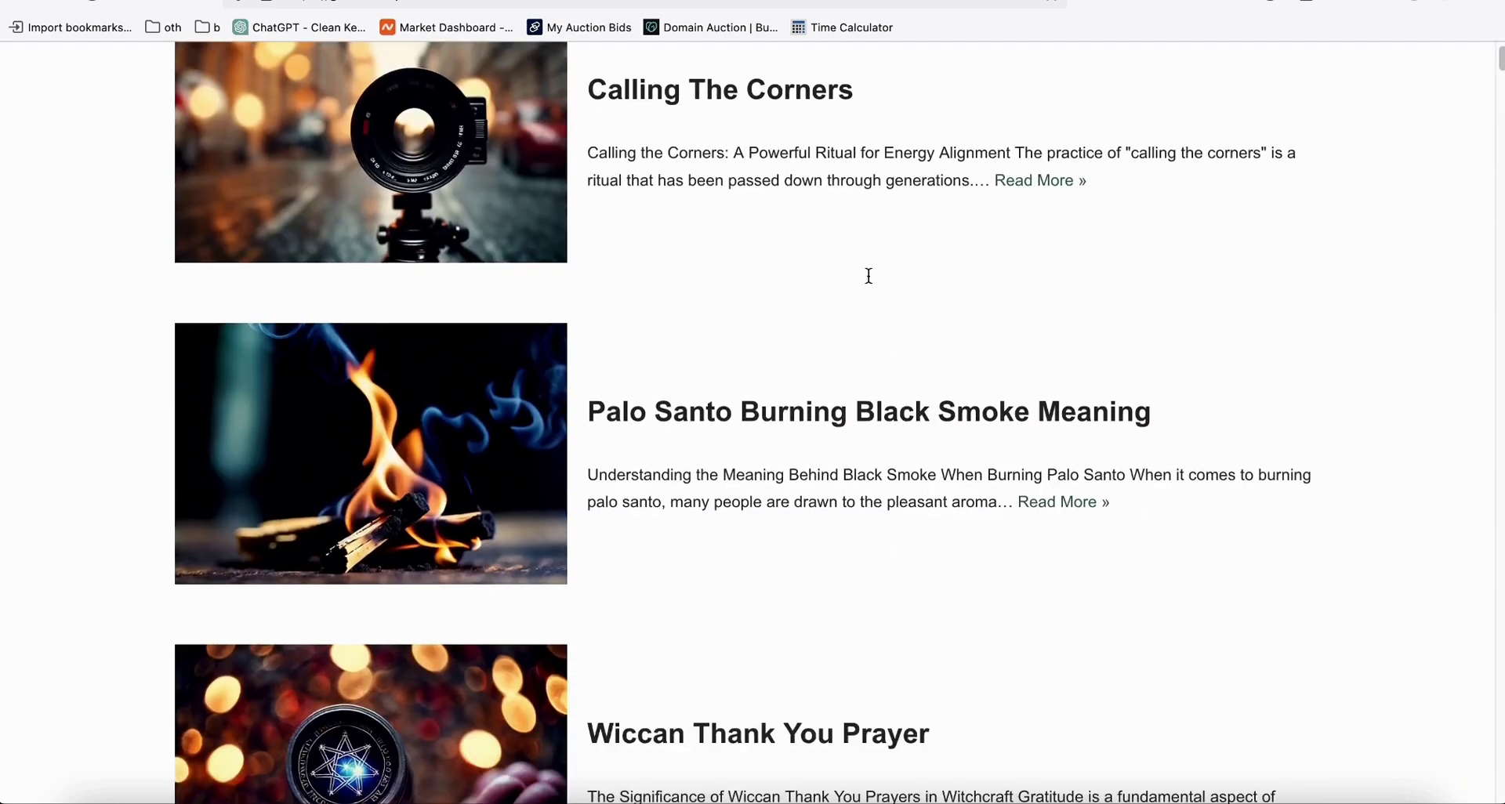
scroll(867, 274, "up", 10)
key("ctrl+shift+Tab")
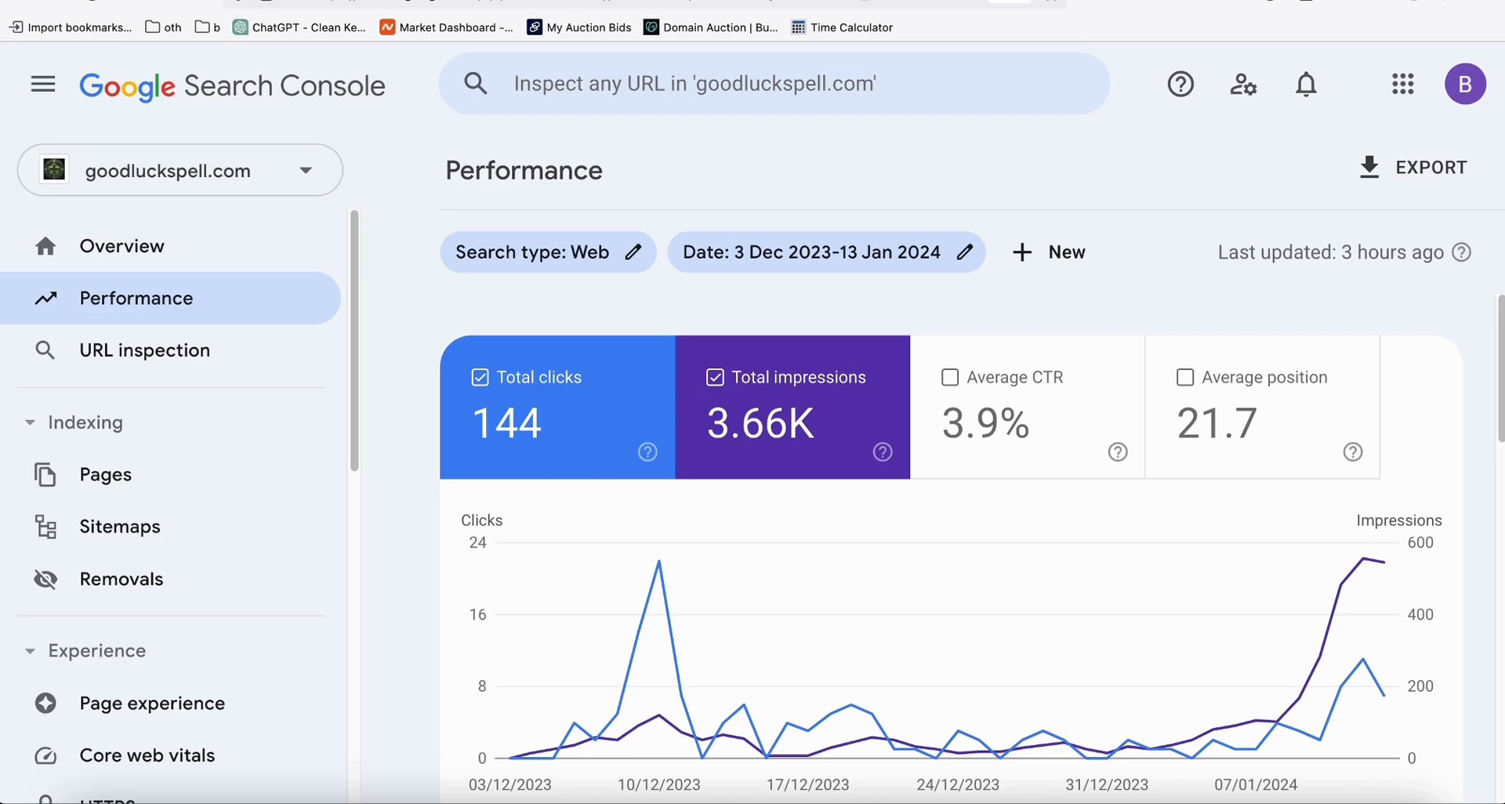
- Switch to the Google results for site:narcissistinsights.com and highlight the domain name in the query
left_click(266, 3)
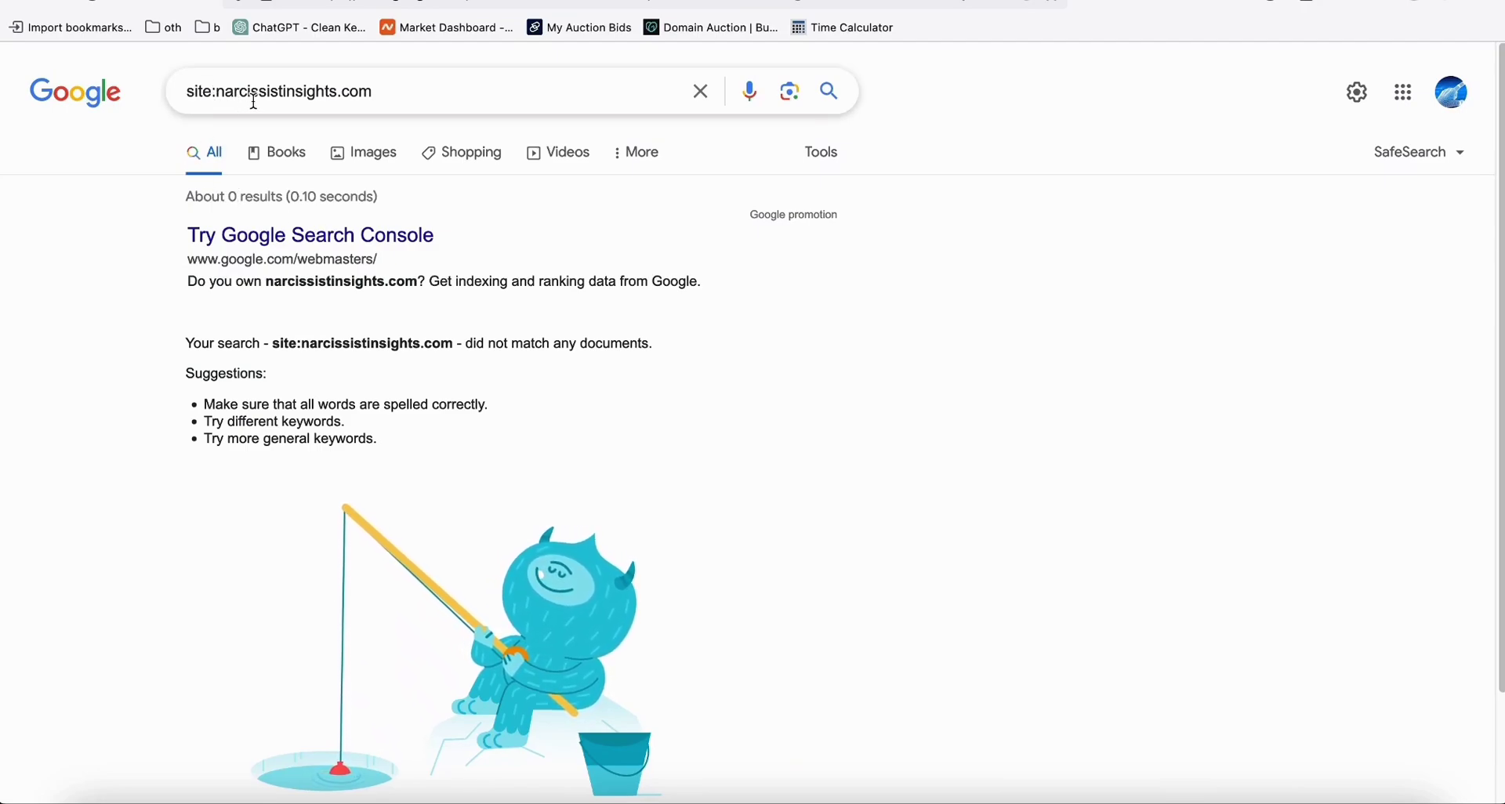
left_click_drag(399, 107, 140, 87)
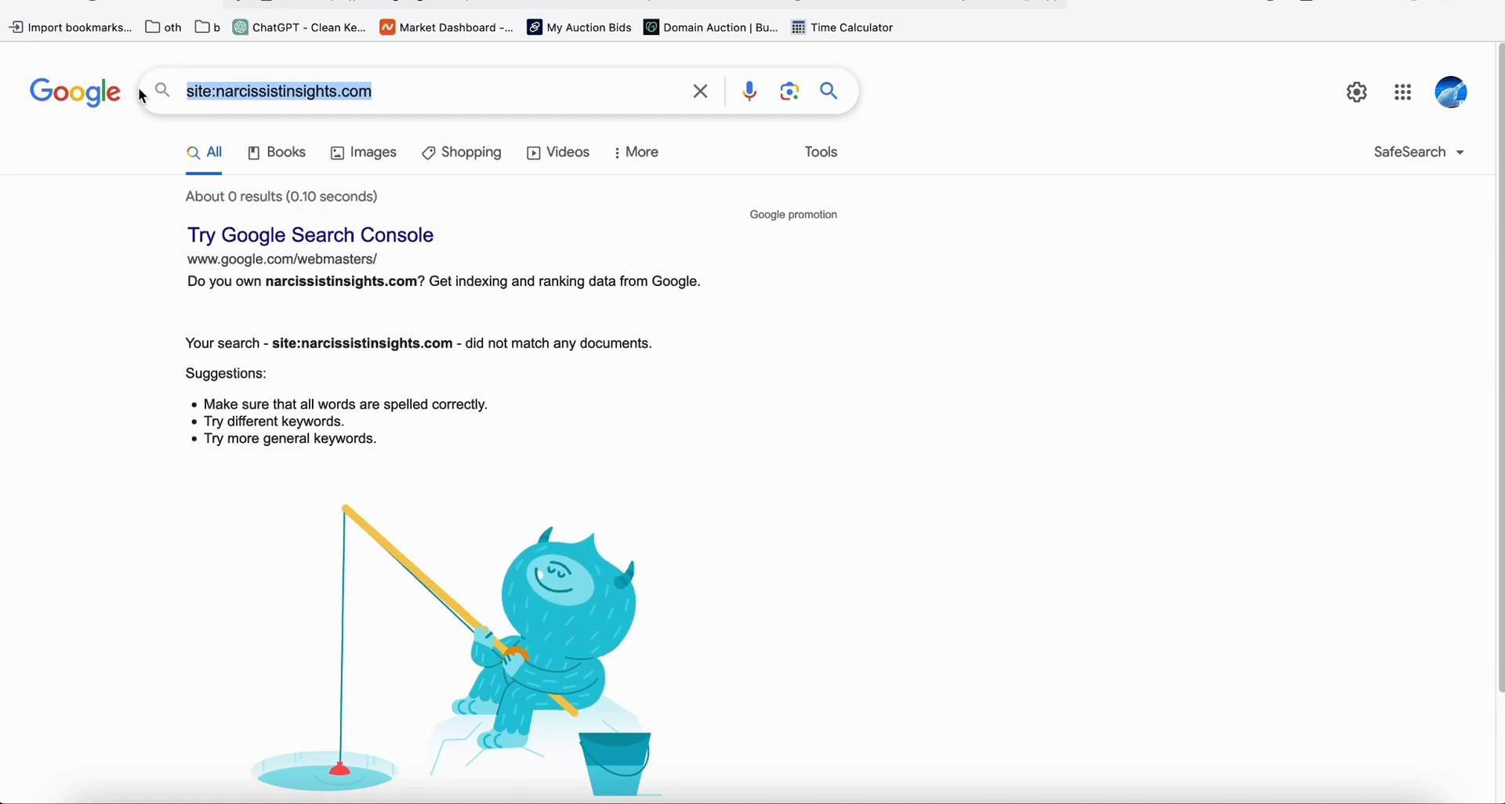
double_click(276, 94)
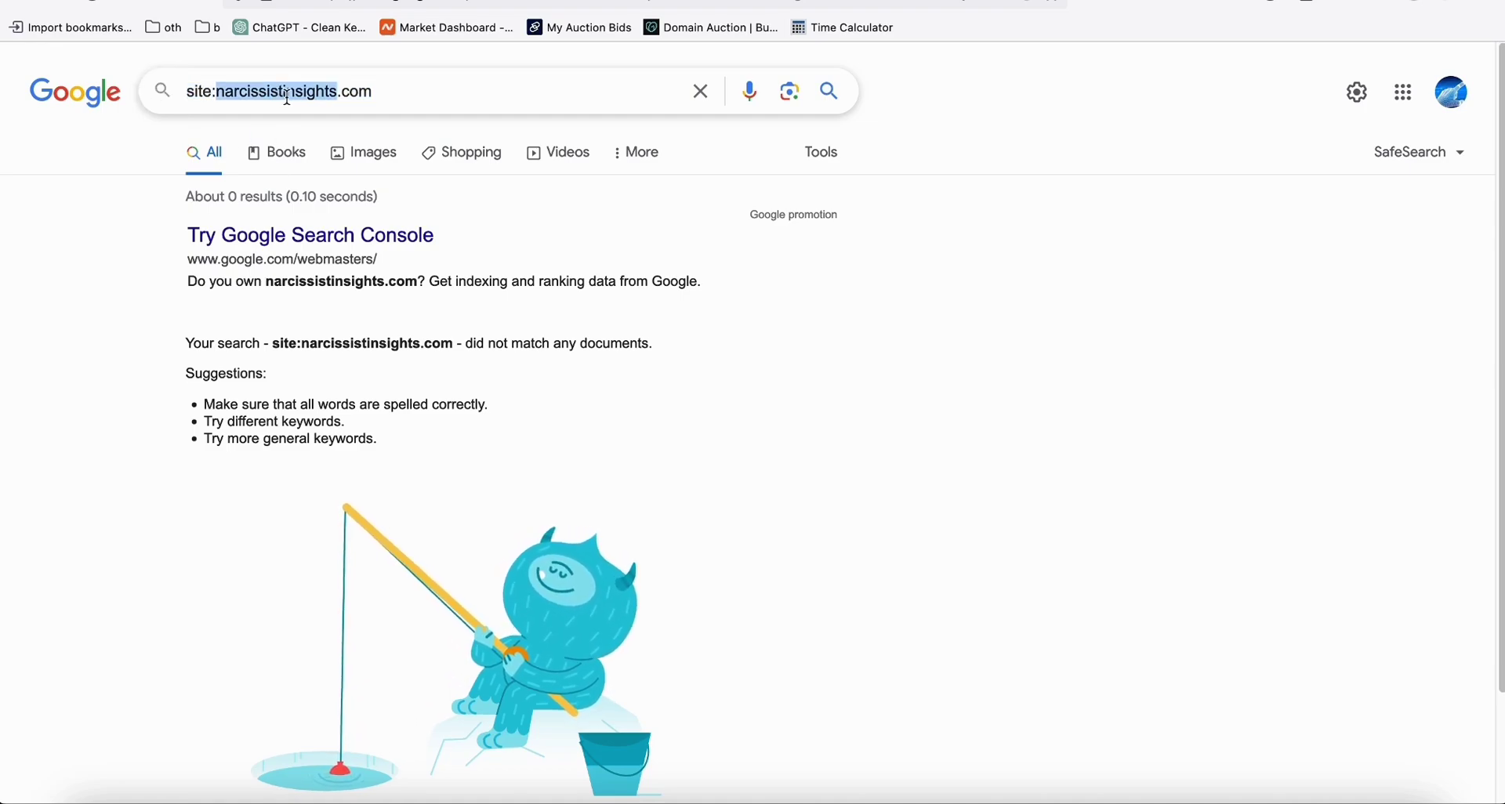
left_click(327, 93)
double_click(327, 93)
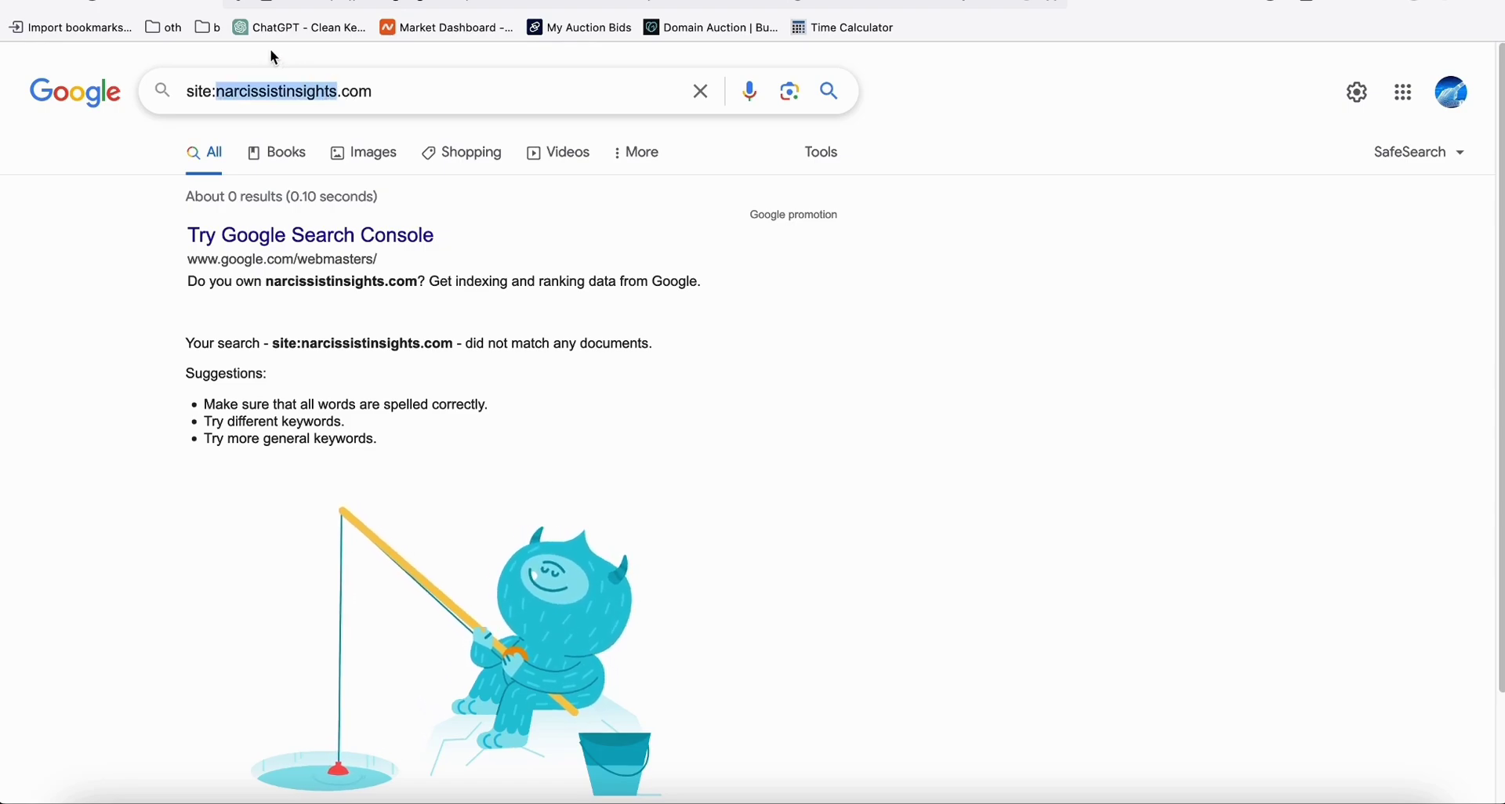
- Switch to the ChatGPT domain name conversation and highlight the topics in the prompt, from "7 signs of a female narcissist" to "10 symptoms of daughters of narcissistic mothers"
left_click(267, 4)
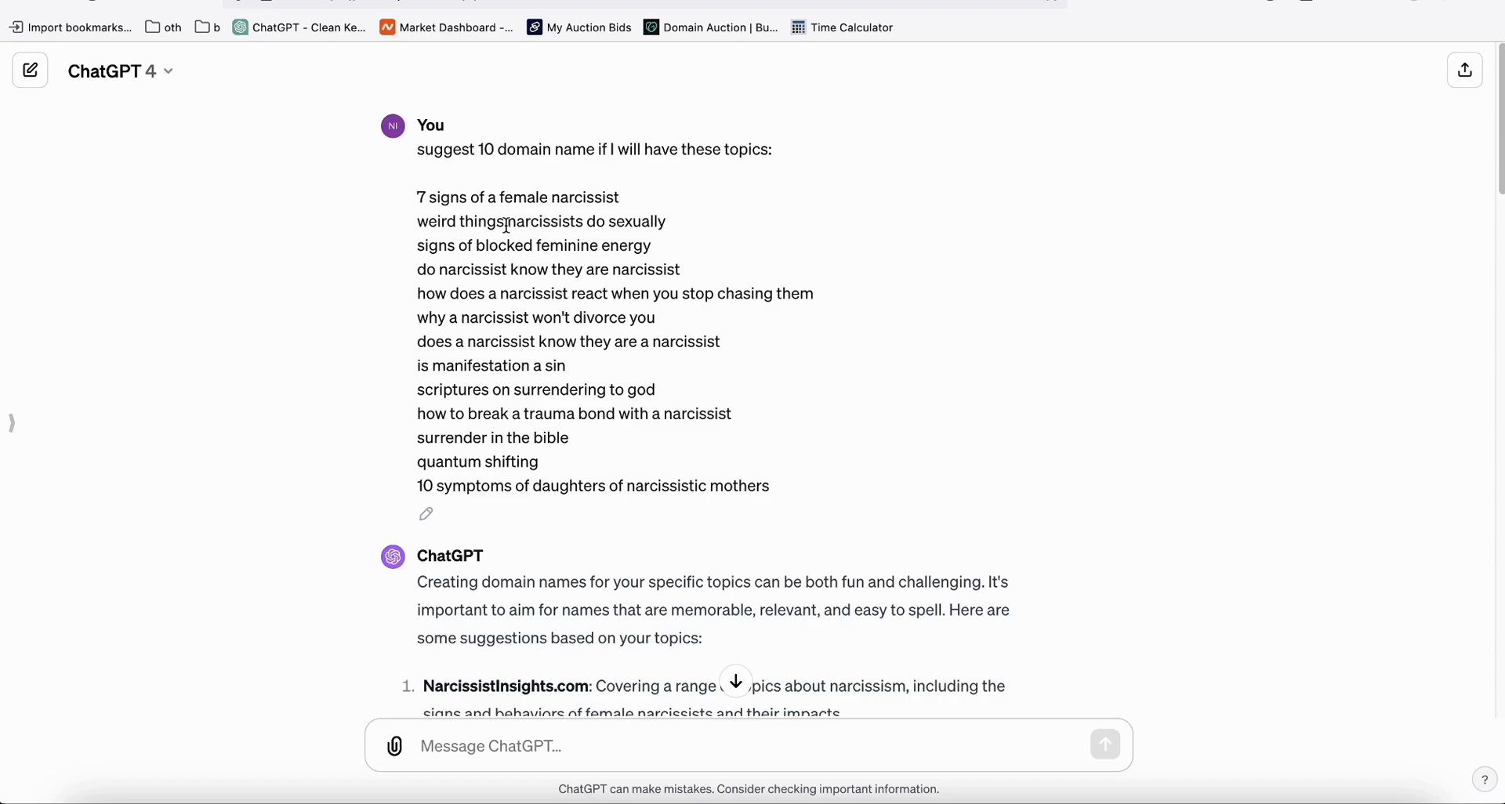
scroll(509, 227, "down", 2)
scroll(565, 227, "up", 2)
left_click_drag(419, 193, 836, 490)
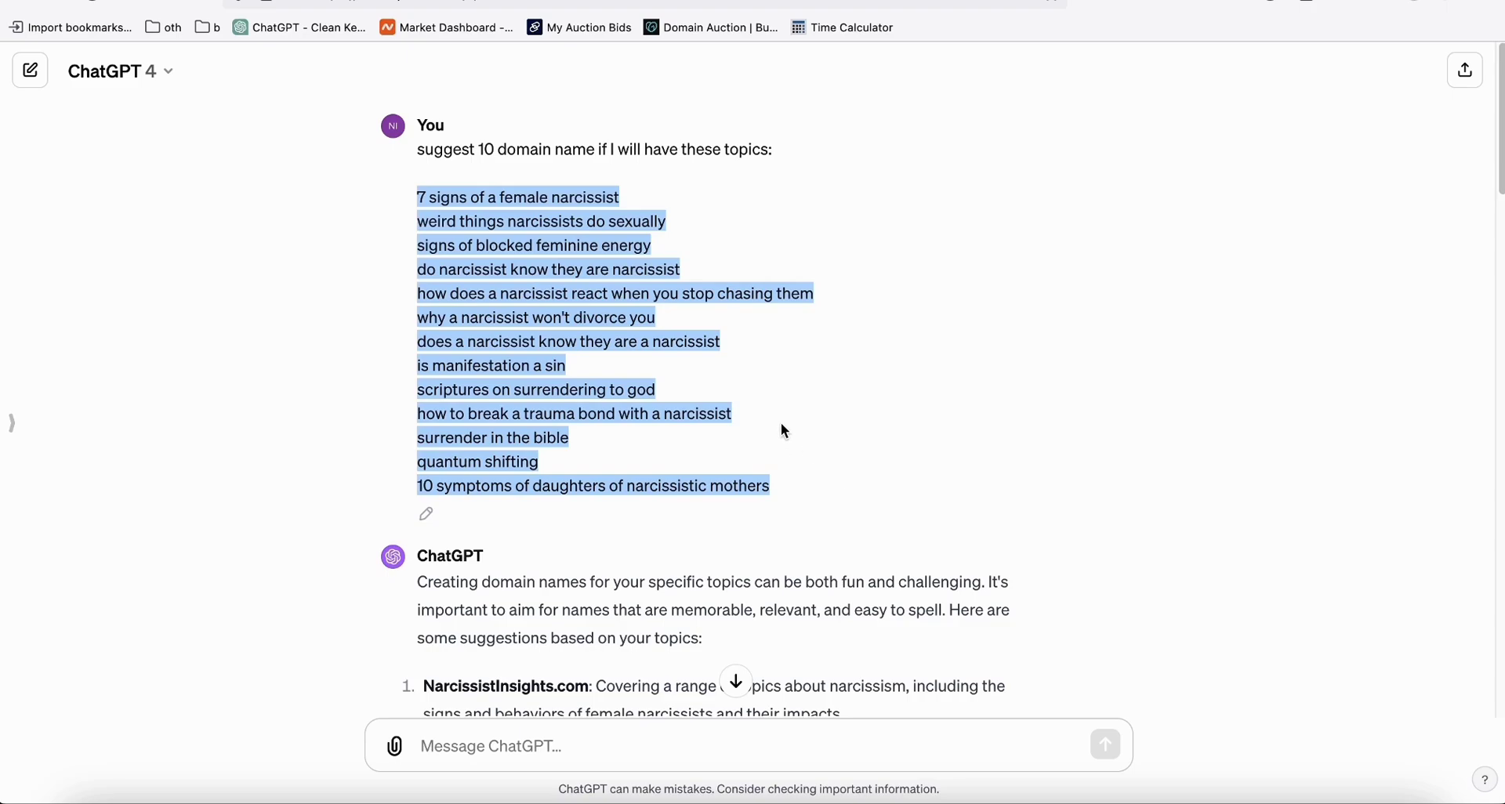
- Highlight the NarcissistInsights suggestion in the ChatGPT answer, and switch to GoDaddy to highlight the exact match narcissistinsights.com
scroll(787, 416, "down", 5)
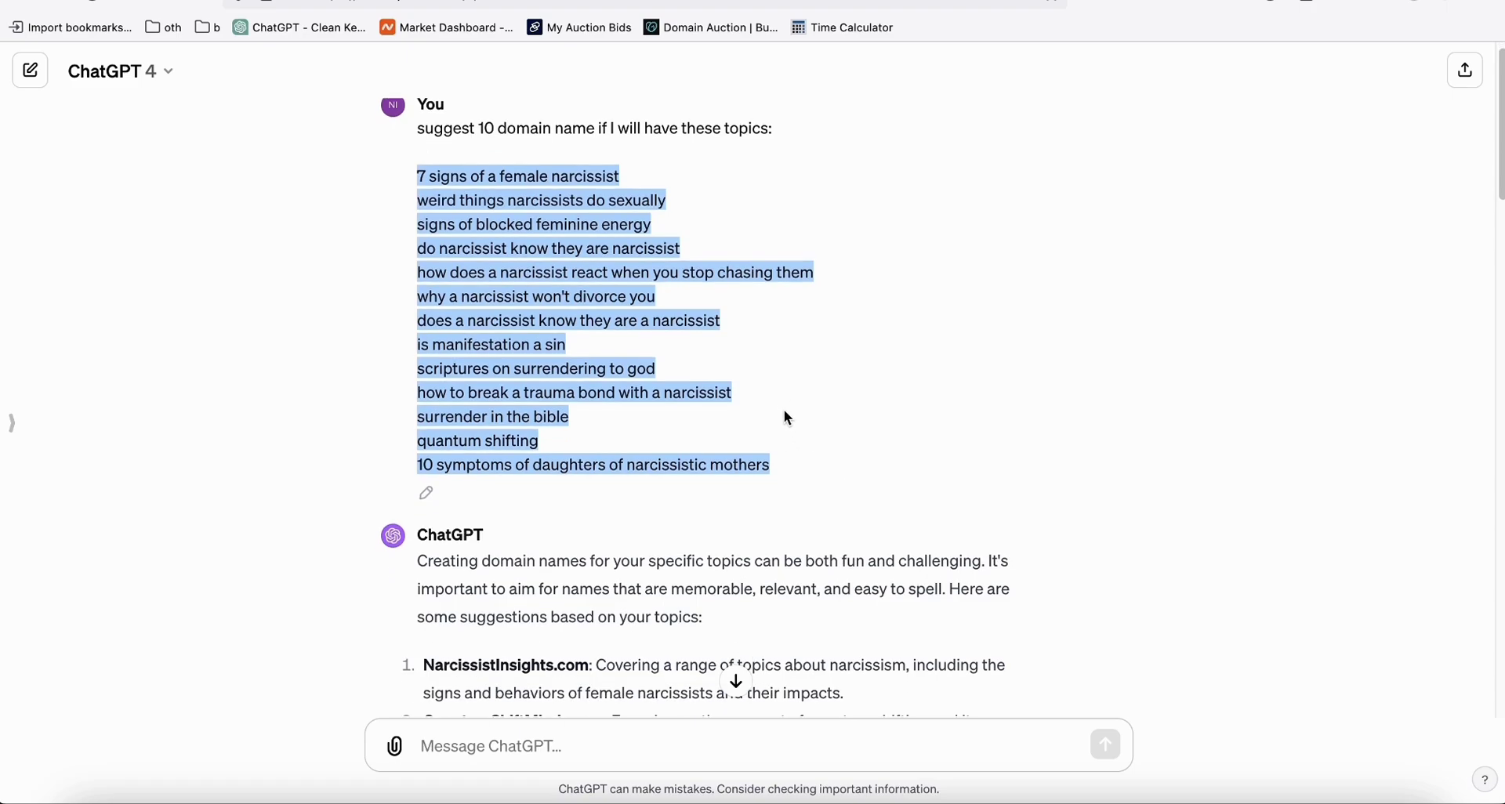
scroll(492, 459, "down", 2)
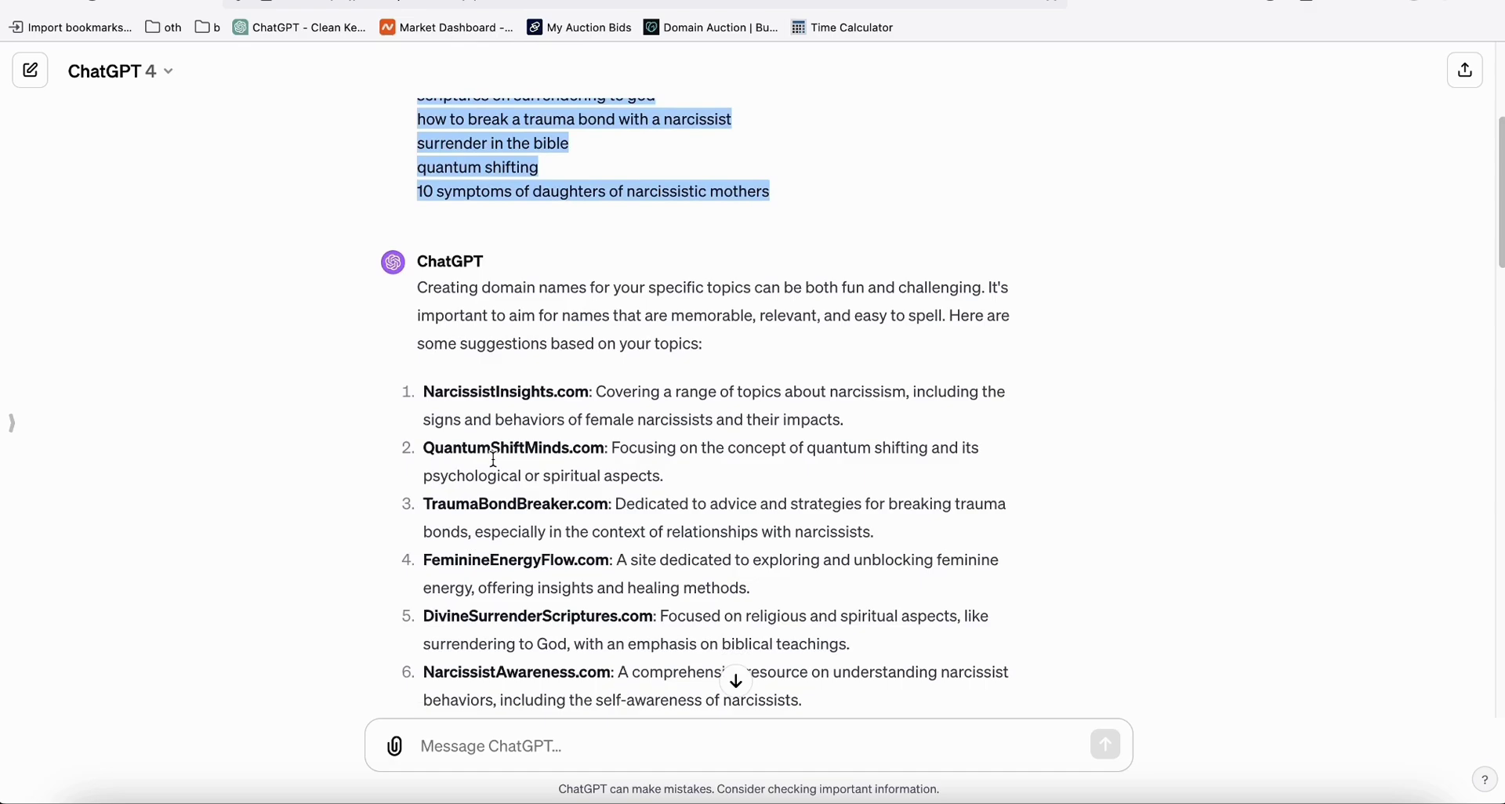
double_click(469, 374)
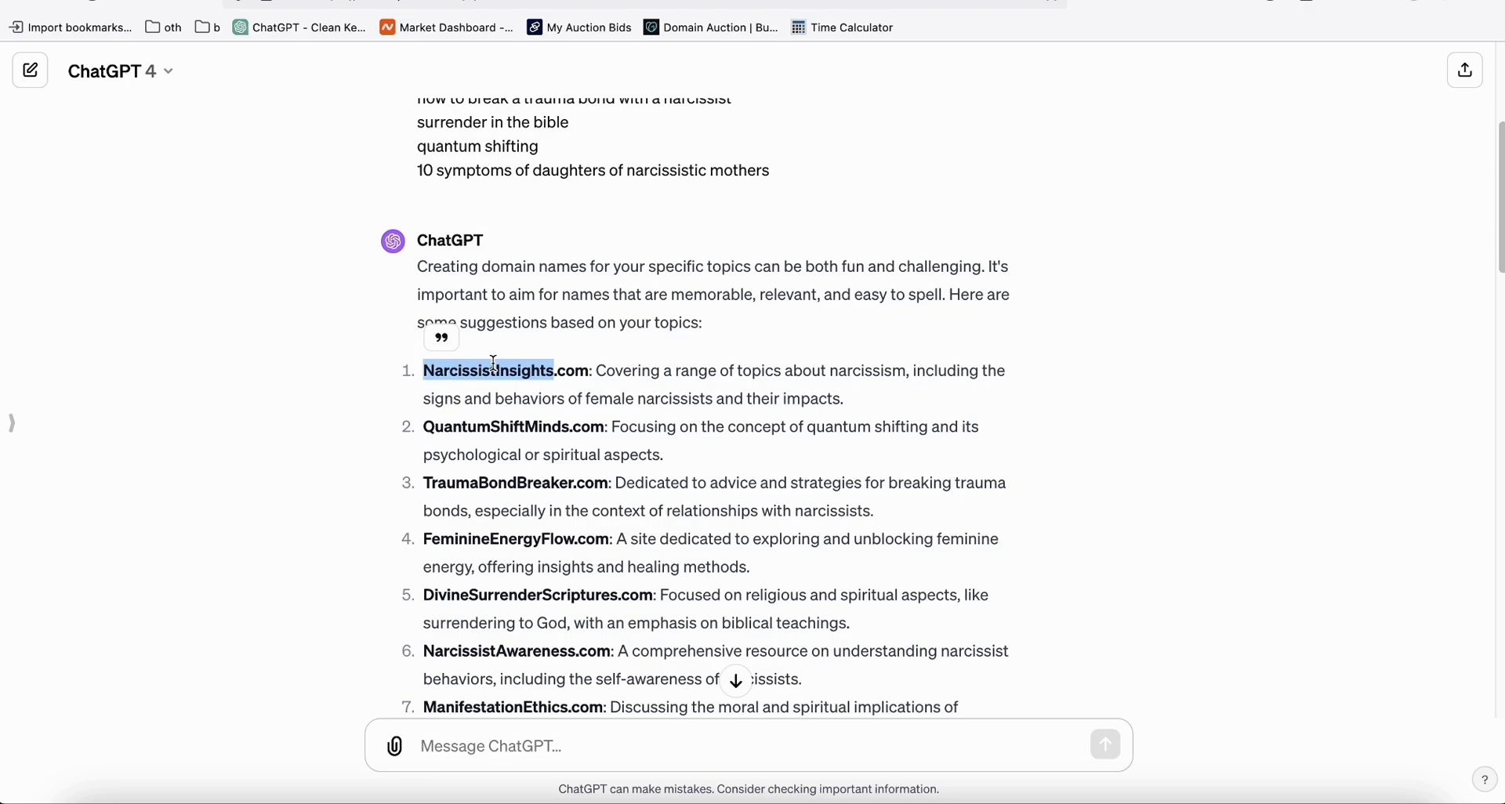
left_click(755, 3)
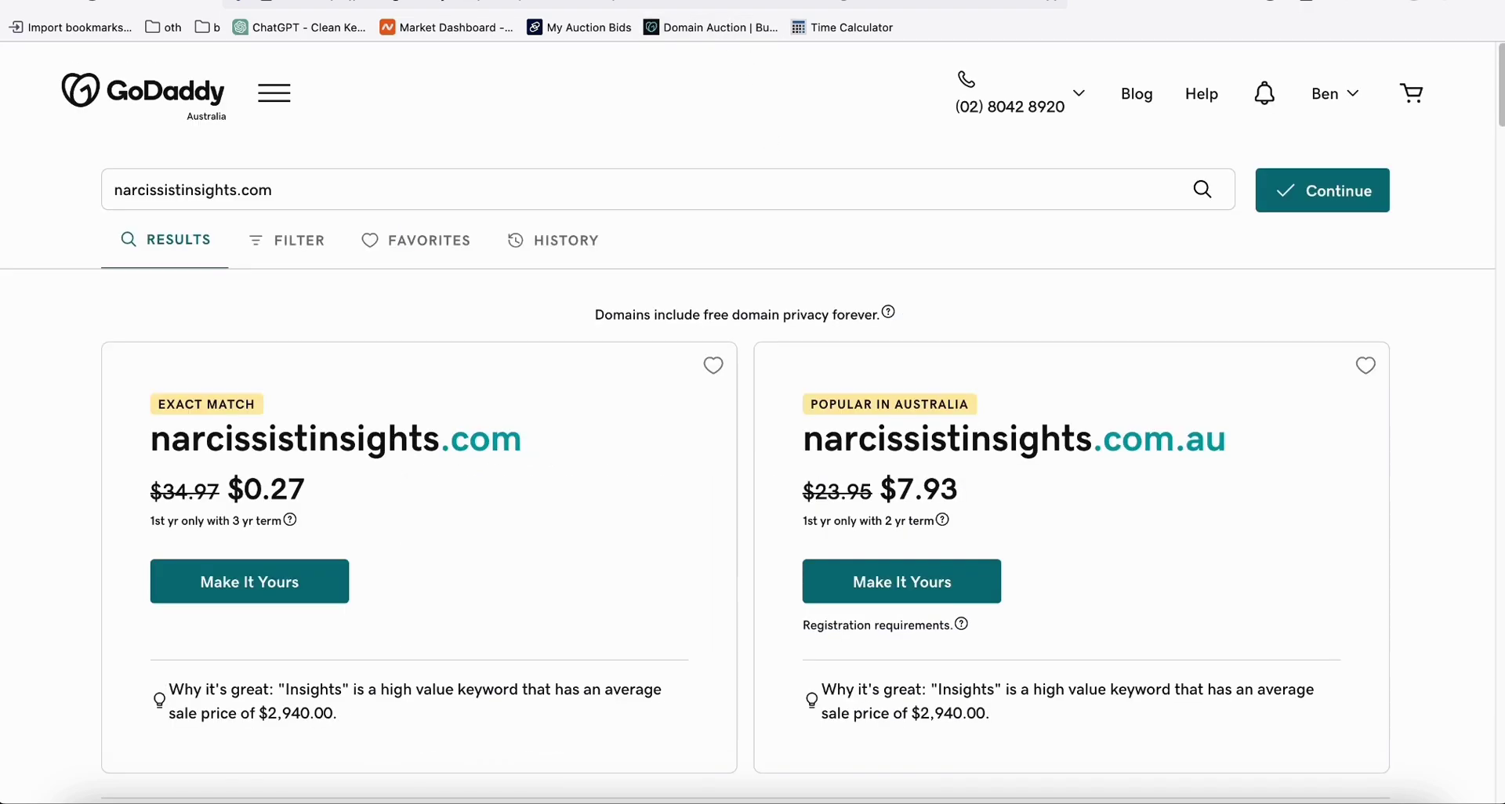
triple_click(366, 436)
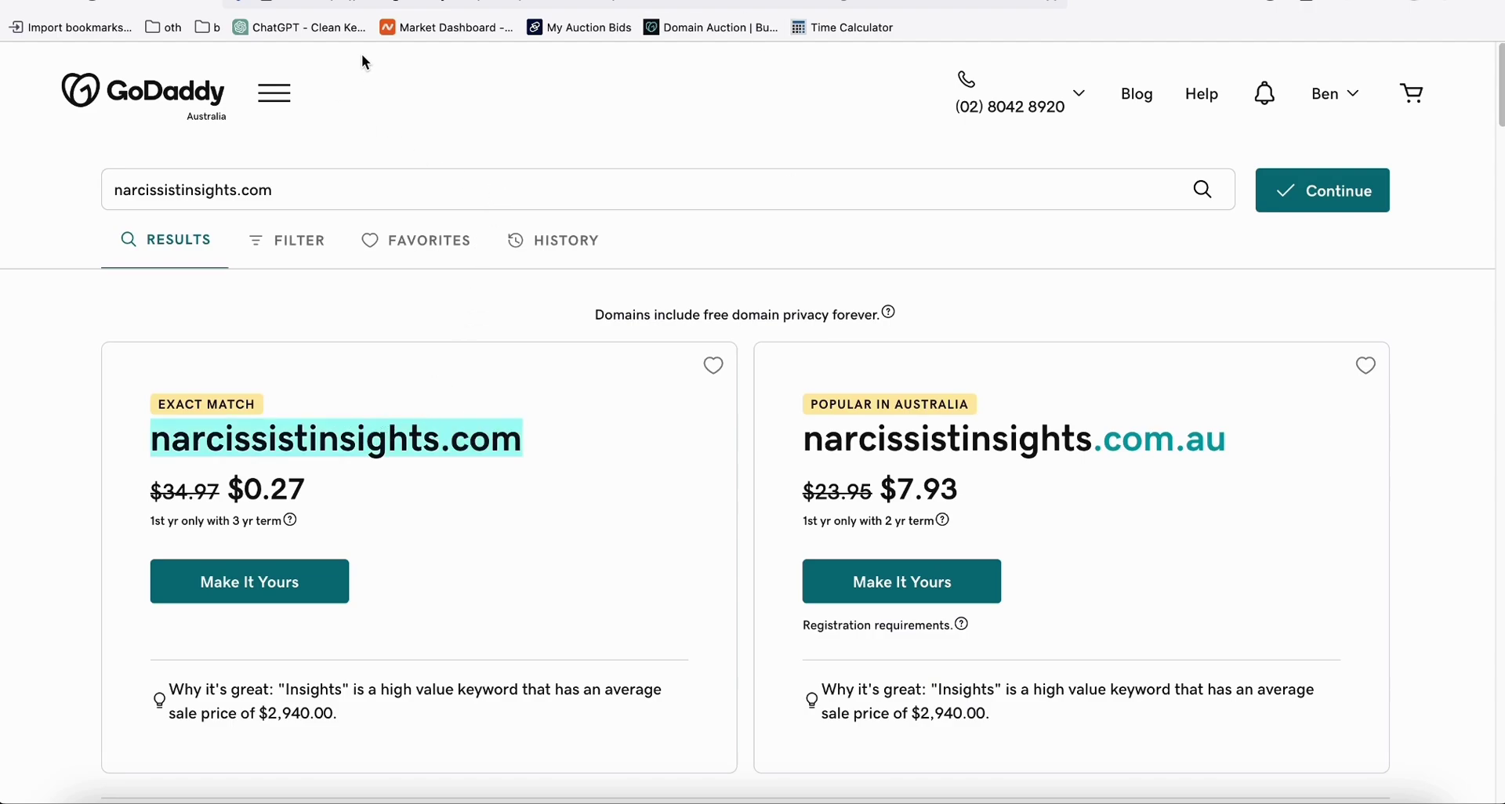
- Switch to Article AI Generator, passing by the keyword spreadsheet, and open bulk article generation to review the batch instructions
left_click(1012, 4)
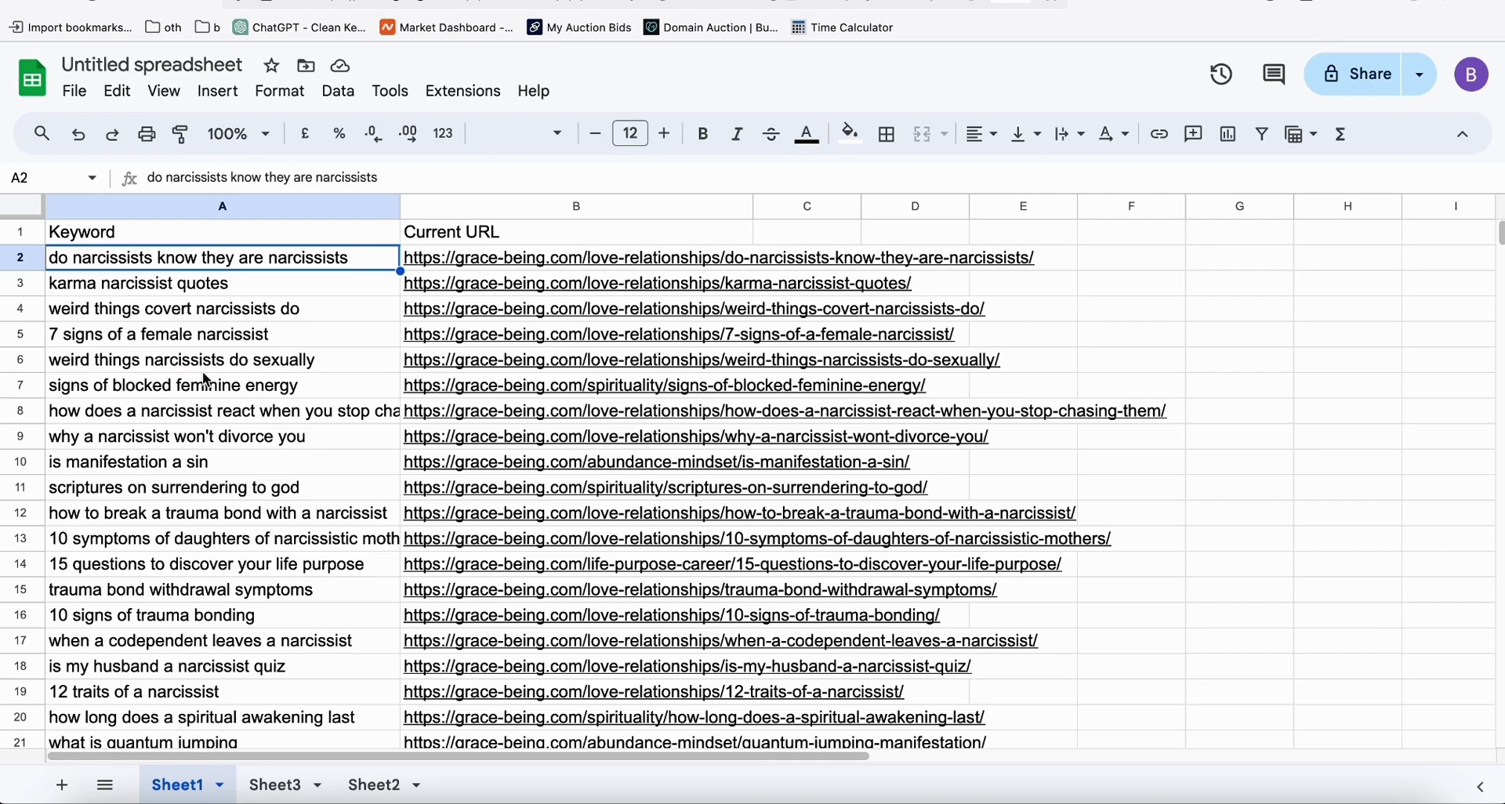
left_click(1129, 5)
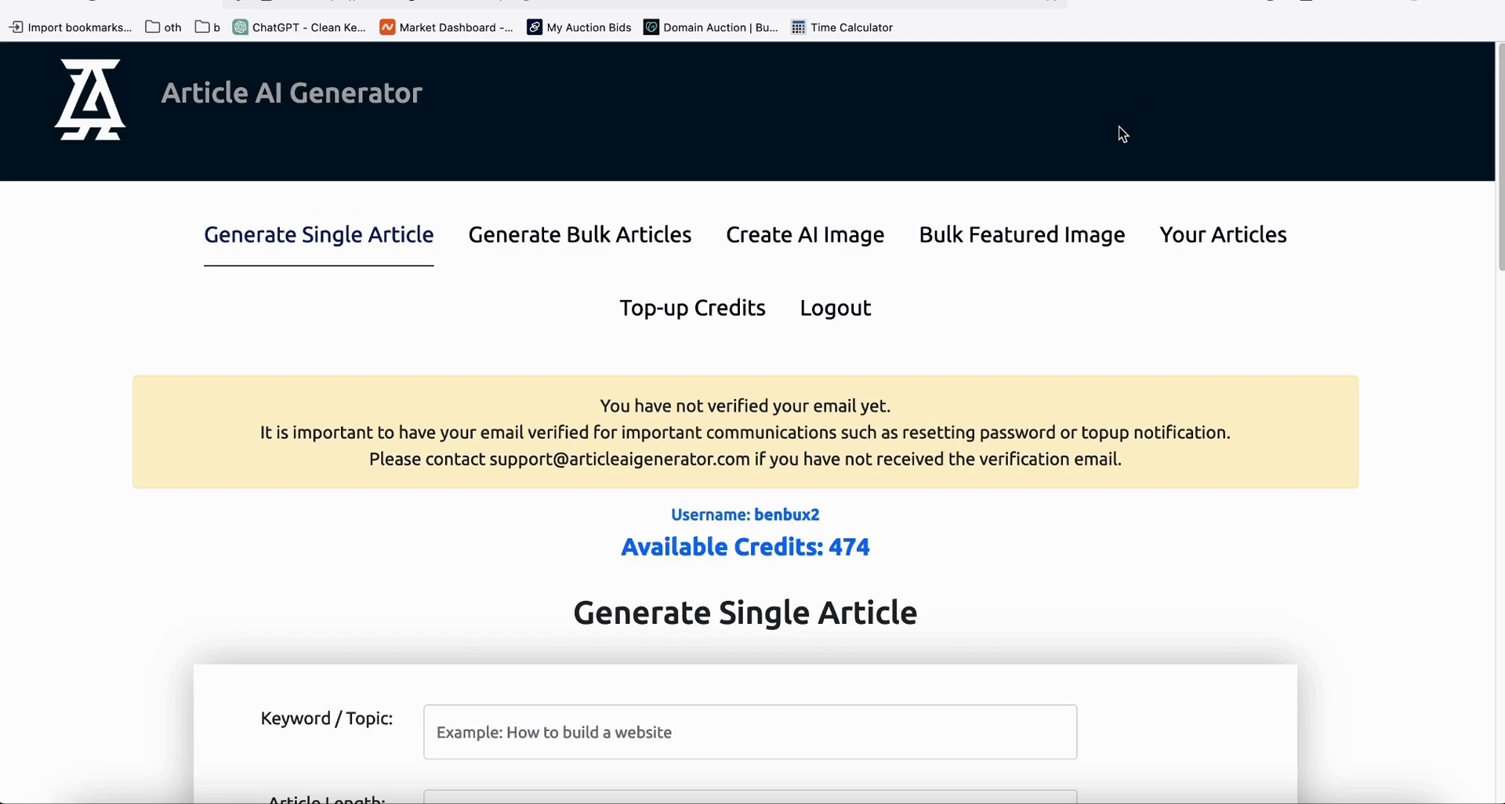
left_click(578, 239)
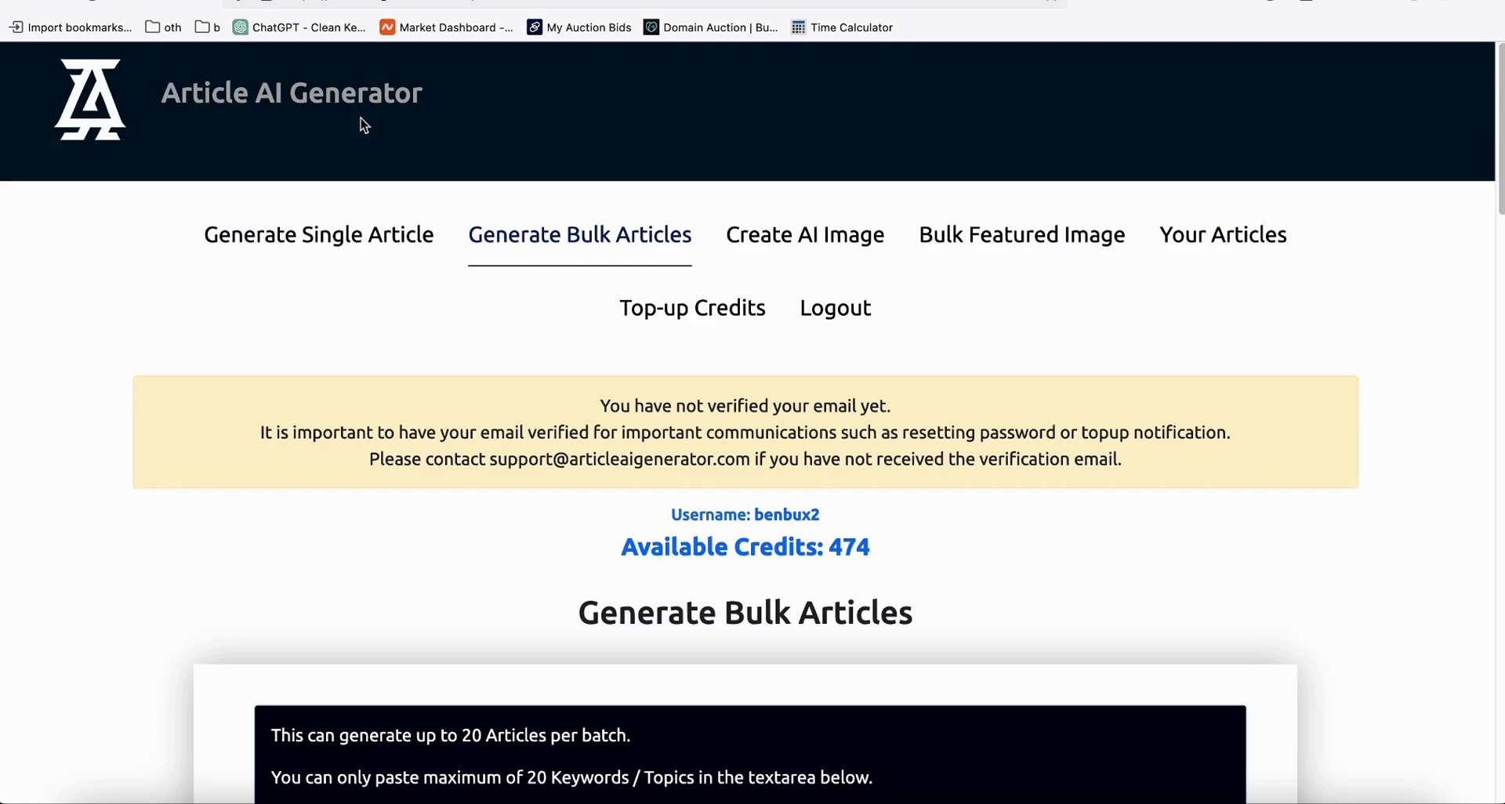
scroll(361, 120, "down", 5)
scroll(361, 119, "up", 3)
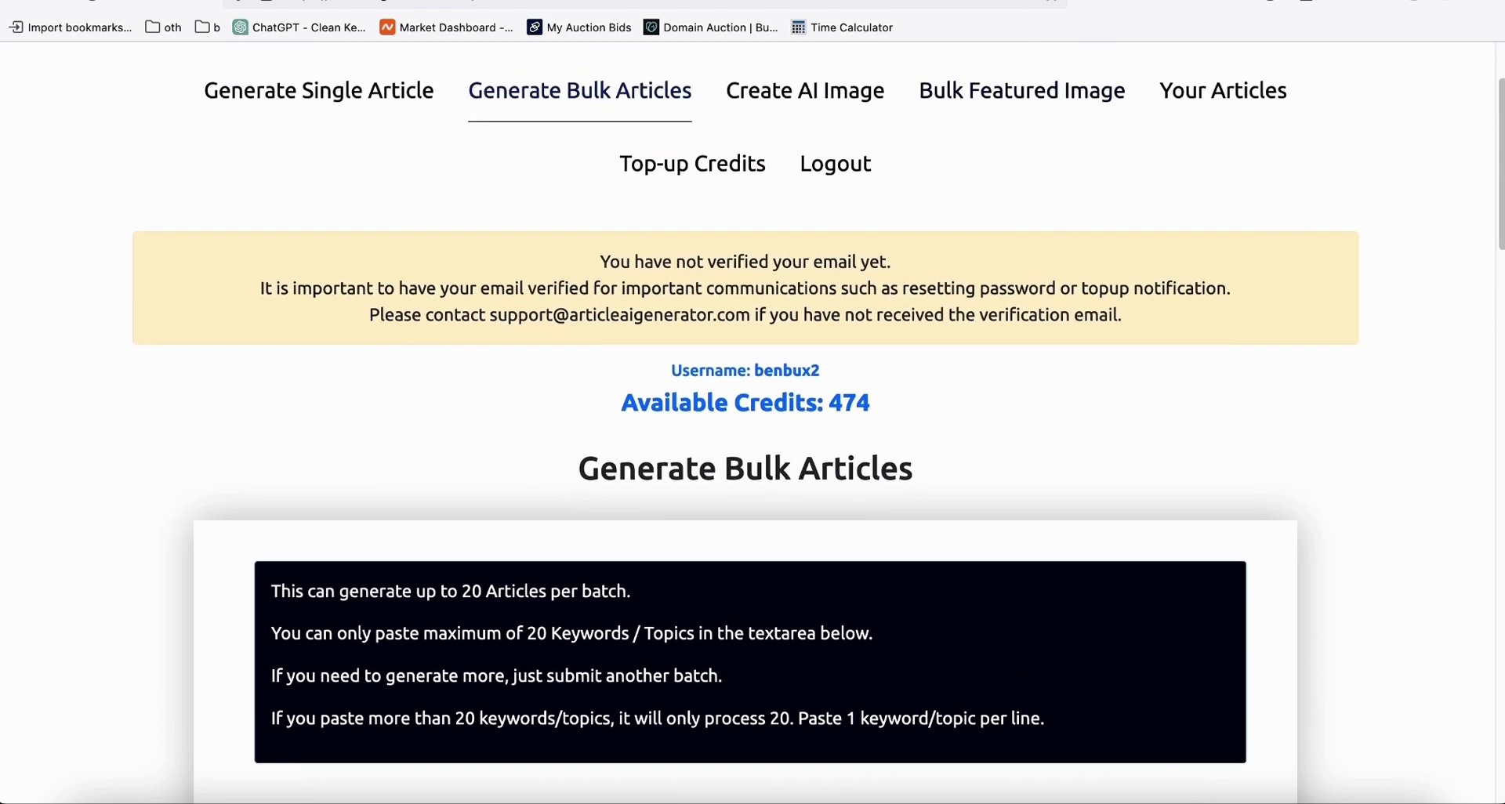
- Switch to WordPress to check the Narcissist Insights posts list, and revisit the Google results for site:narcissistinsights.com
key("ctrl+Tab")
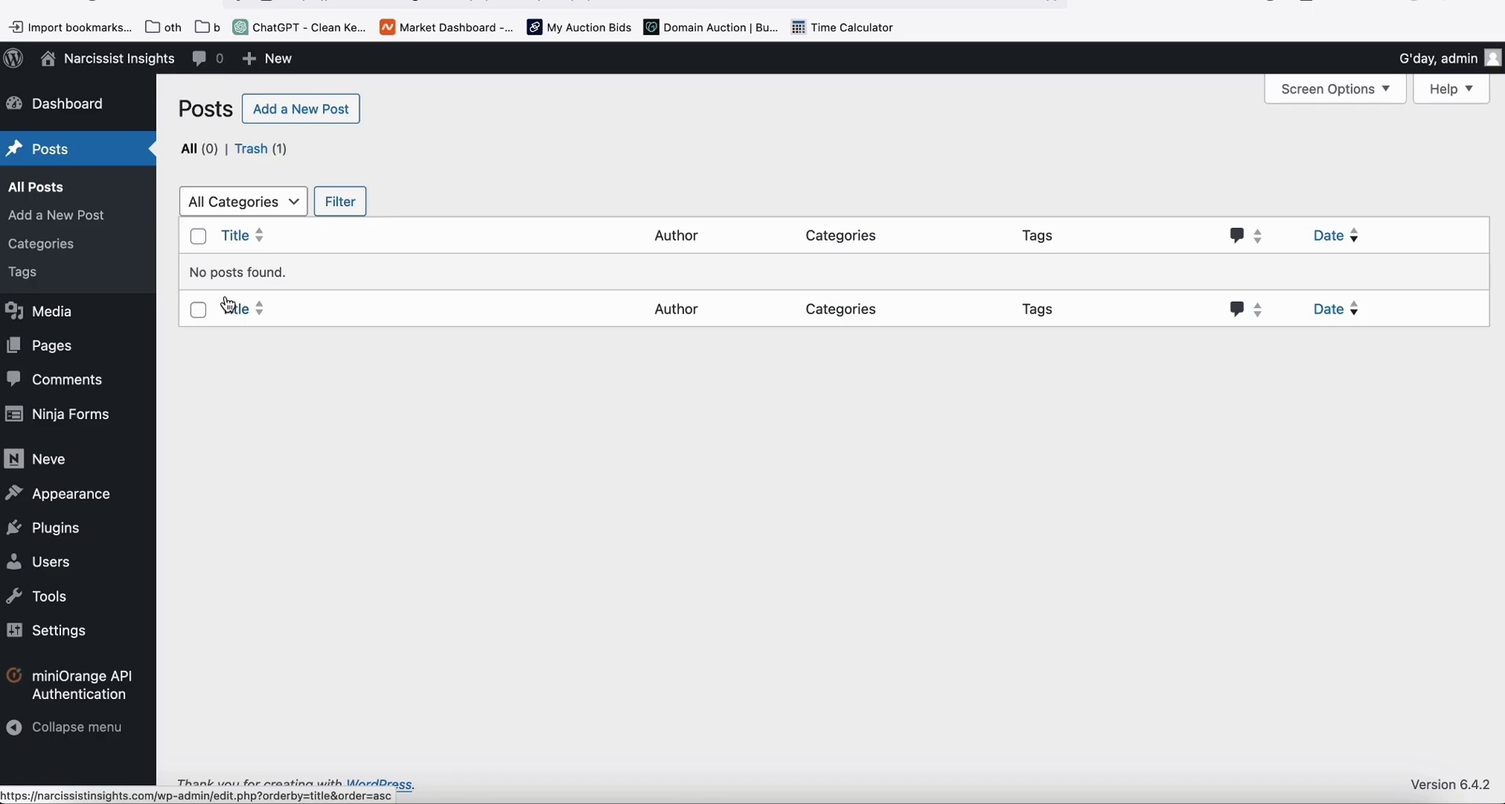
key("ctrl+Tab")
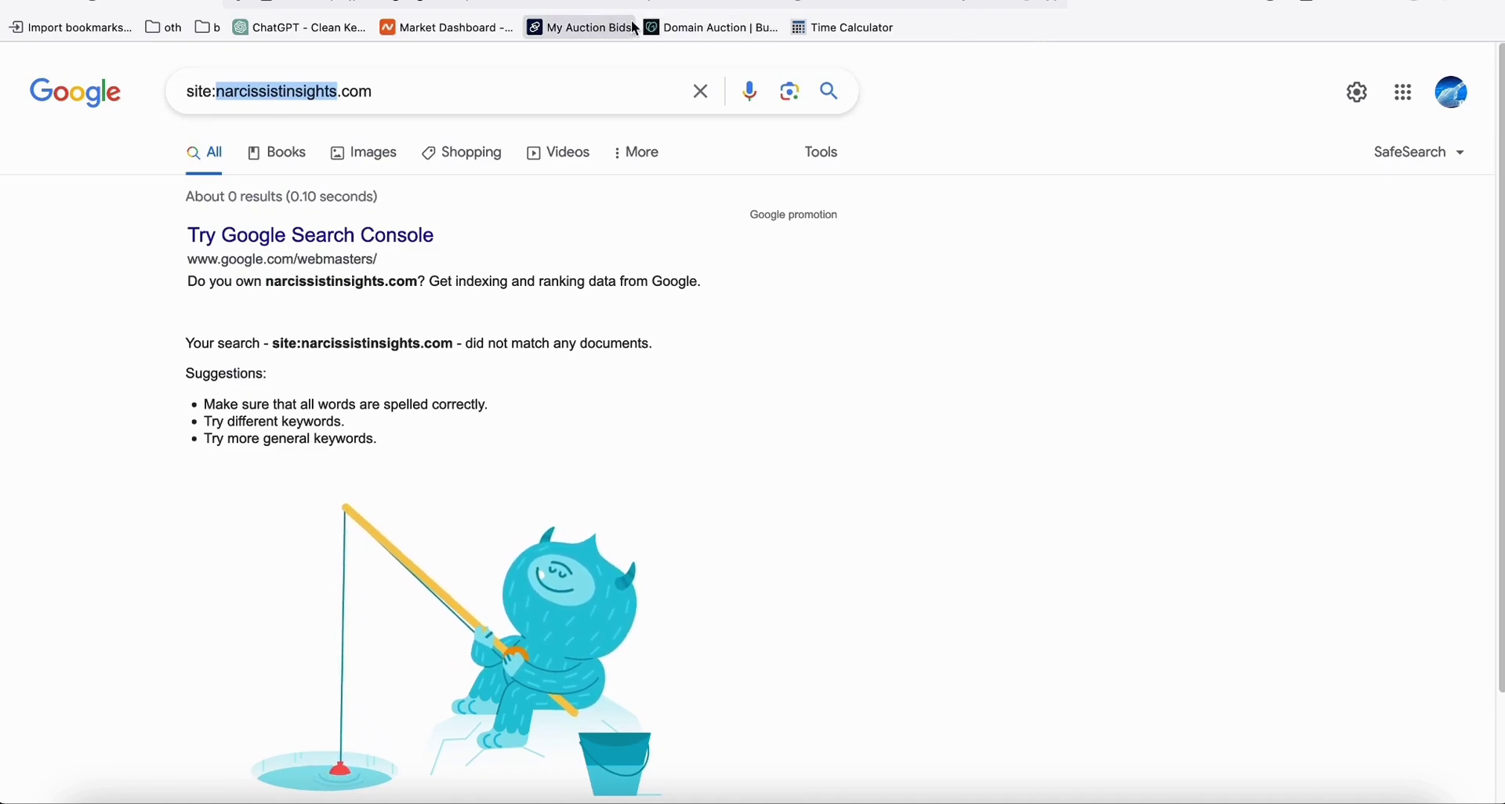
- Switch to the keyword spreadsheet and select the first carlacorelli.com keyword, "toxic narcissist quotes", in cell A2 of Sheet3
key("ctrl+Tab")
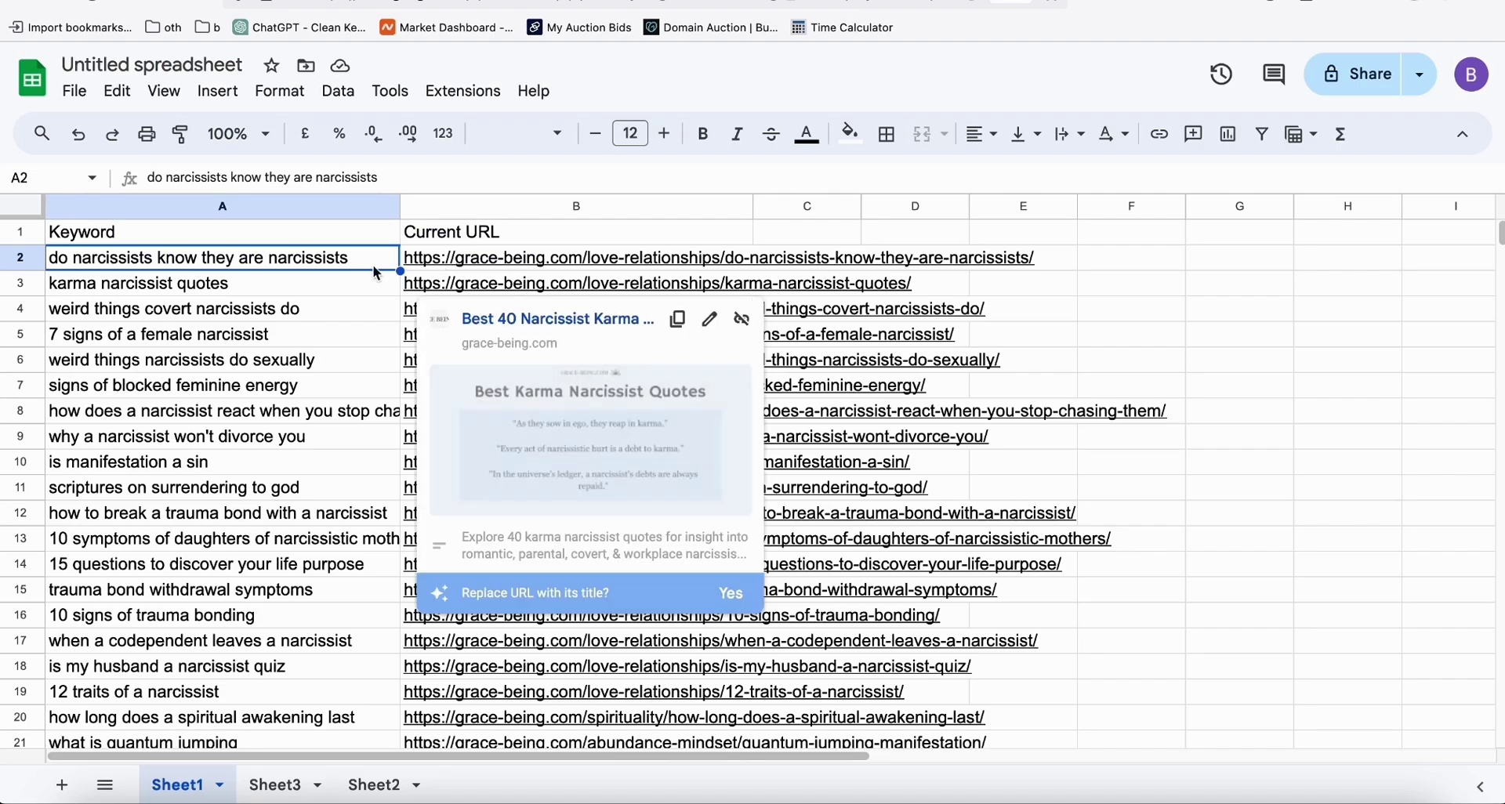
left_click(278, 785)
scroll(306, 519, "up", 20)
scroll(306, 519, "up", 20)
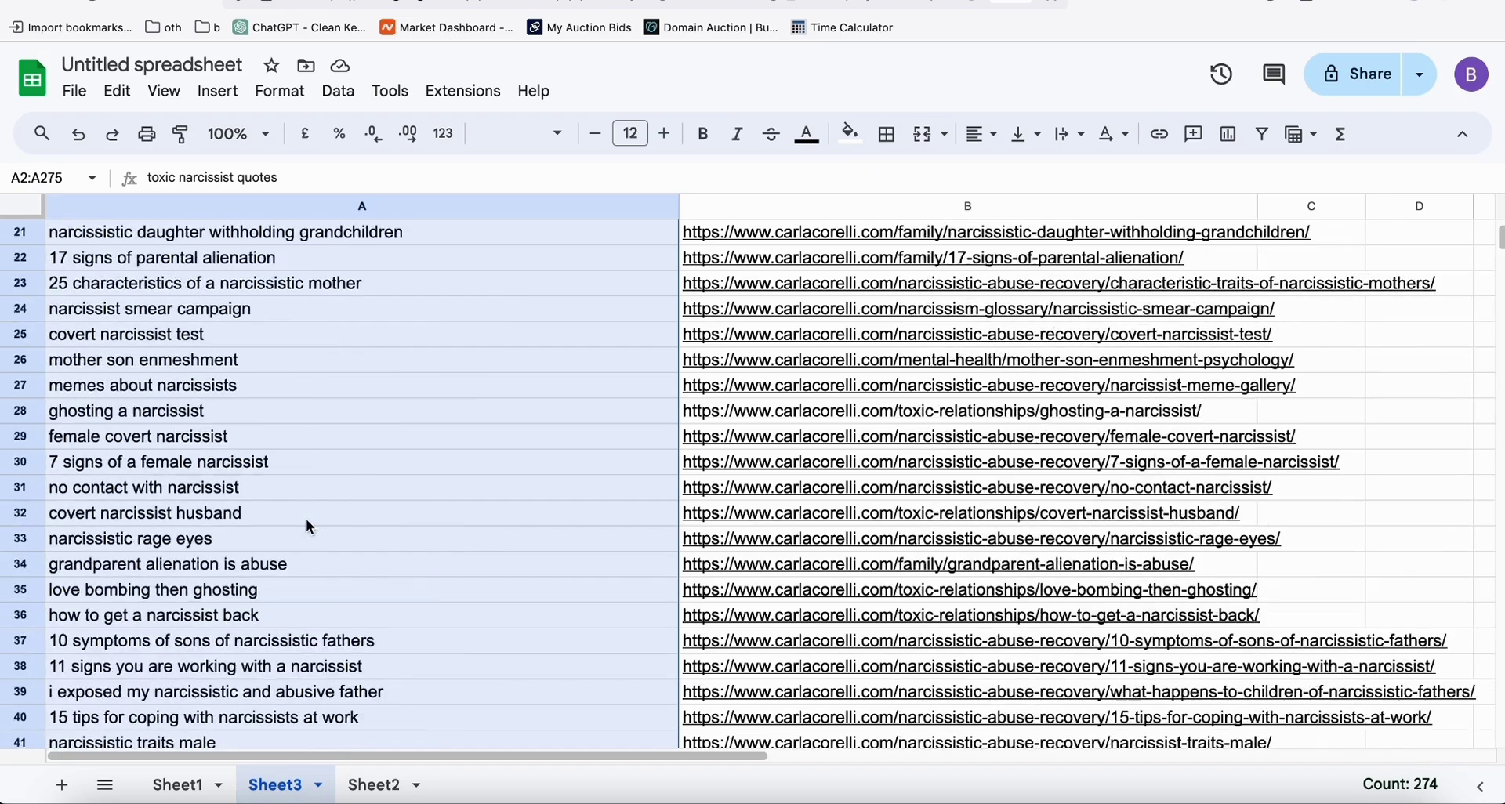
left_click(265, 462)
left_click(125, 267)
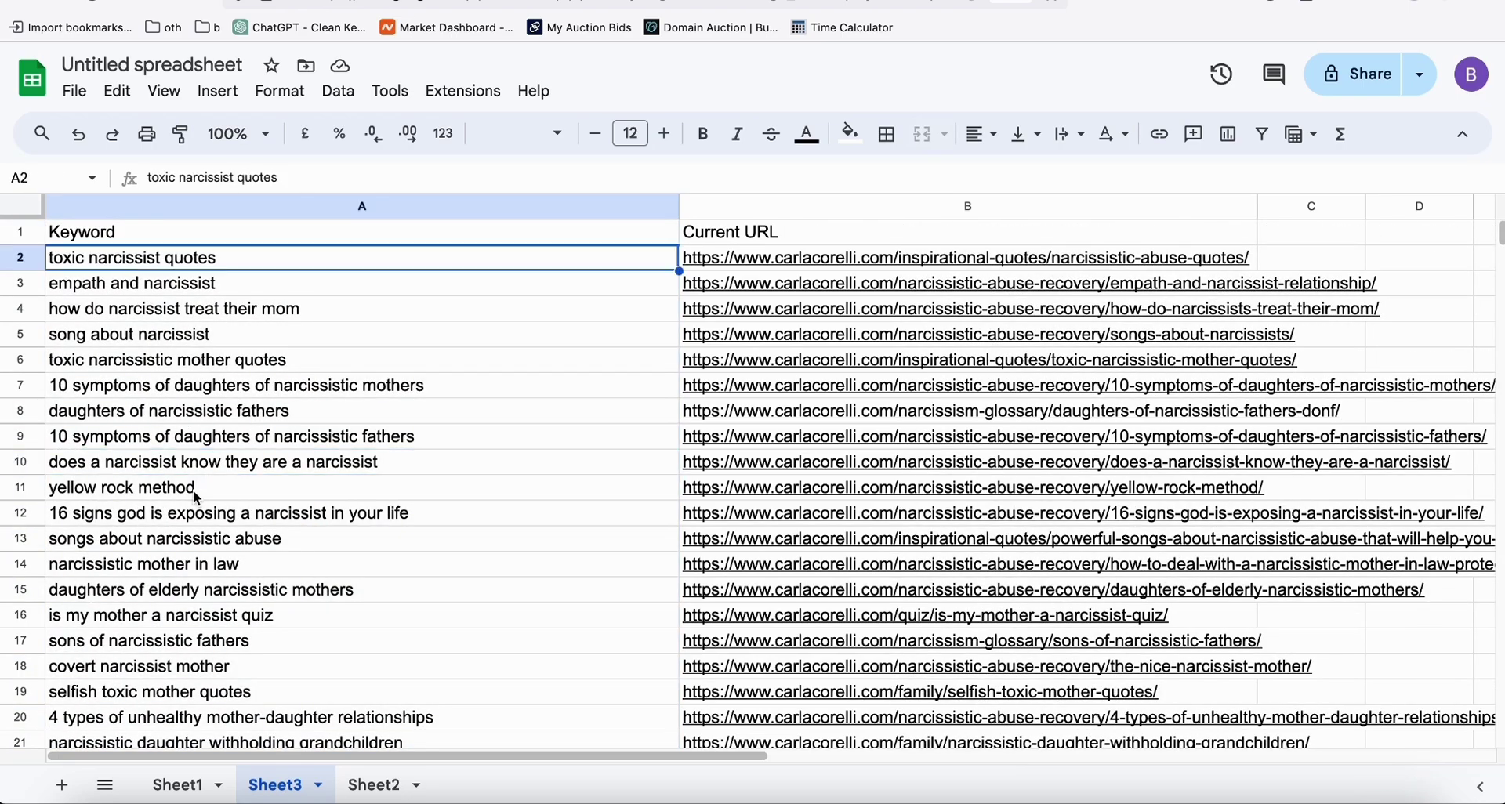
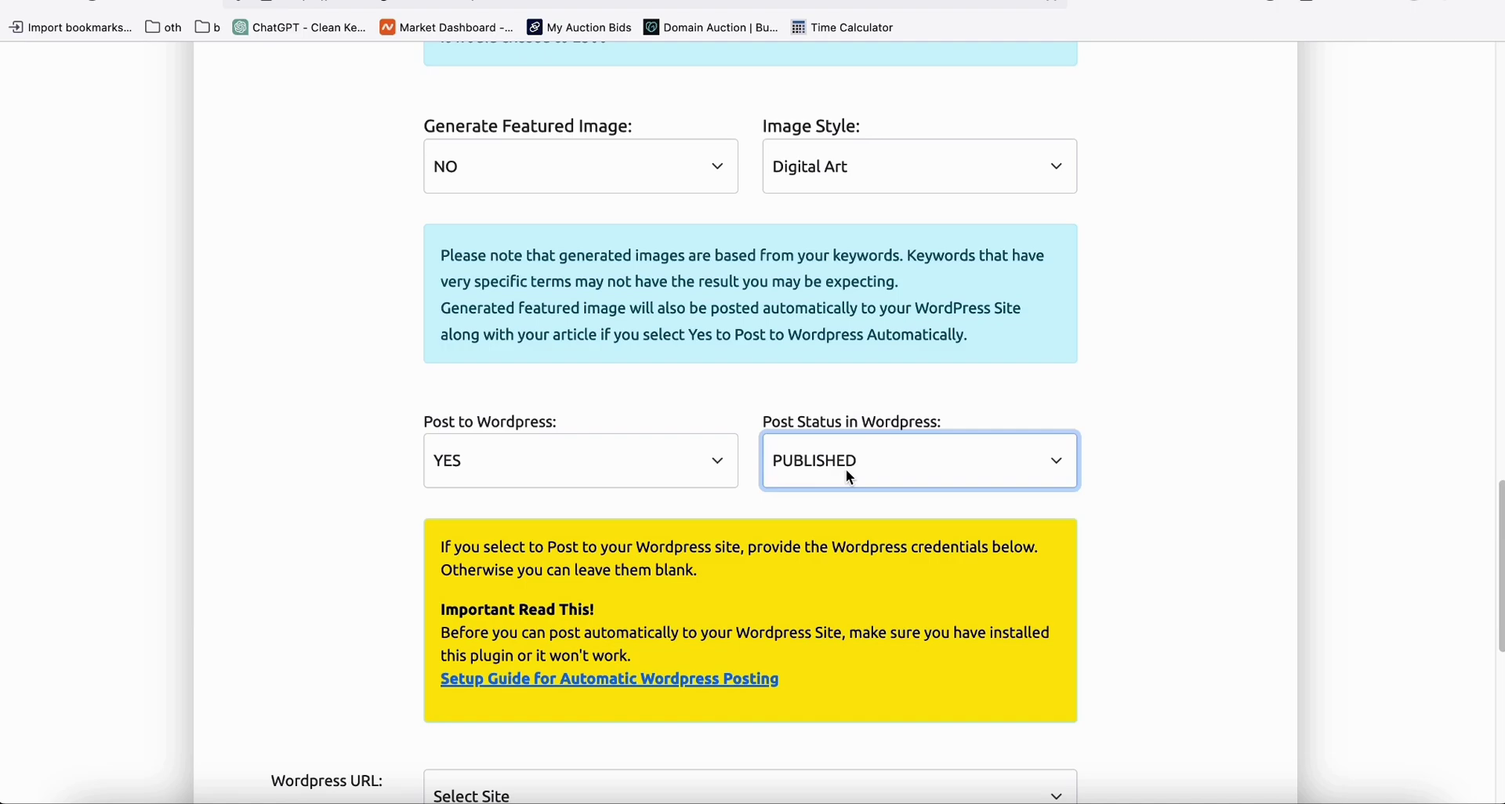
scroll(1149, 393, "down", 6)
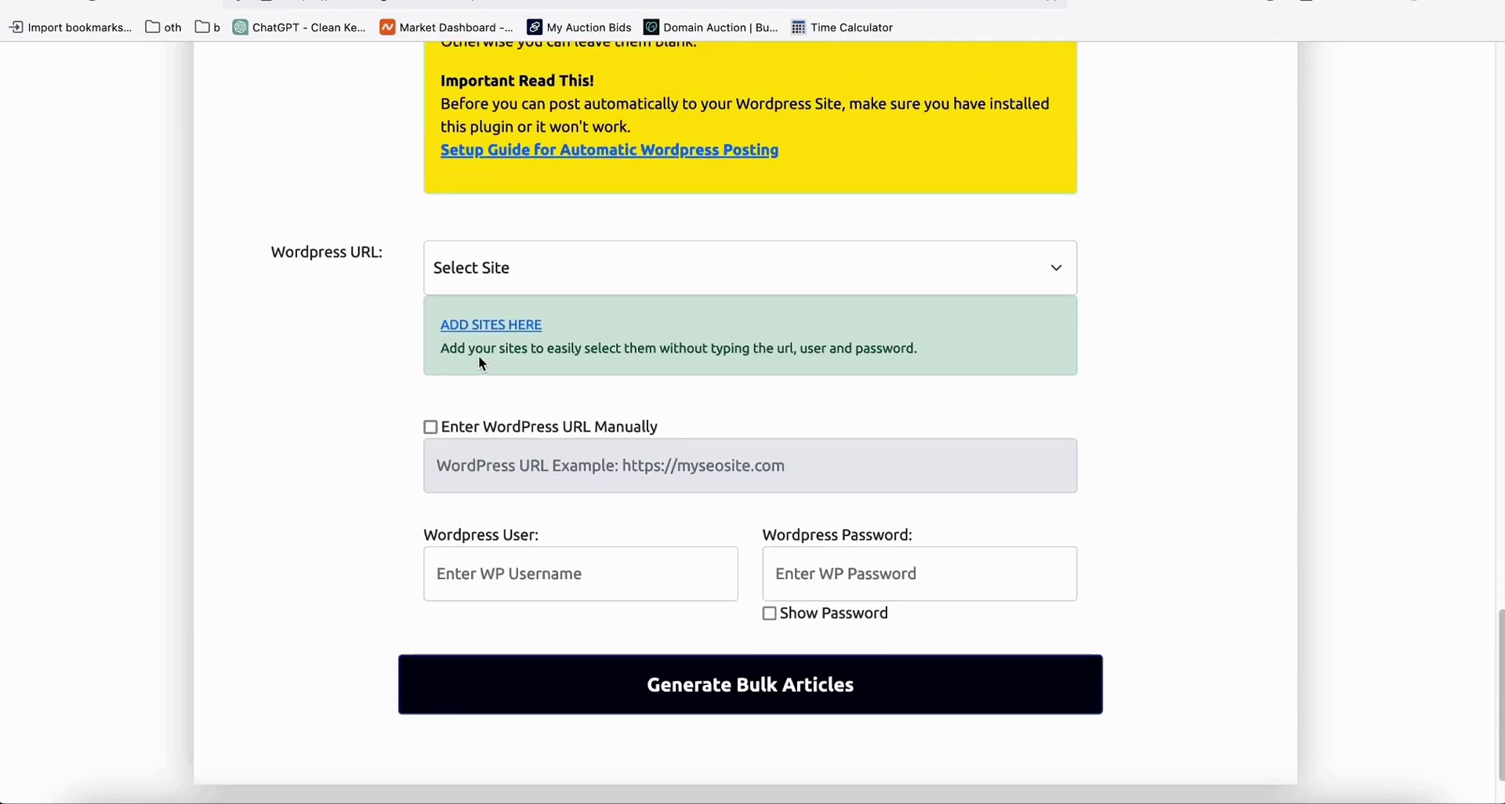
left_click(489, 282)
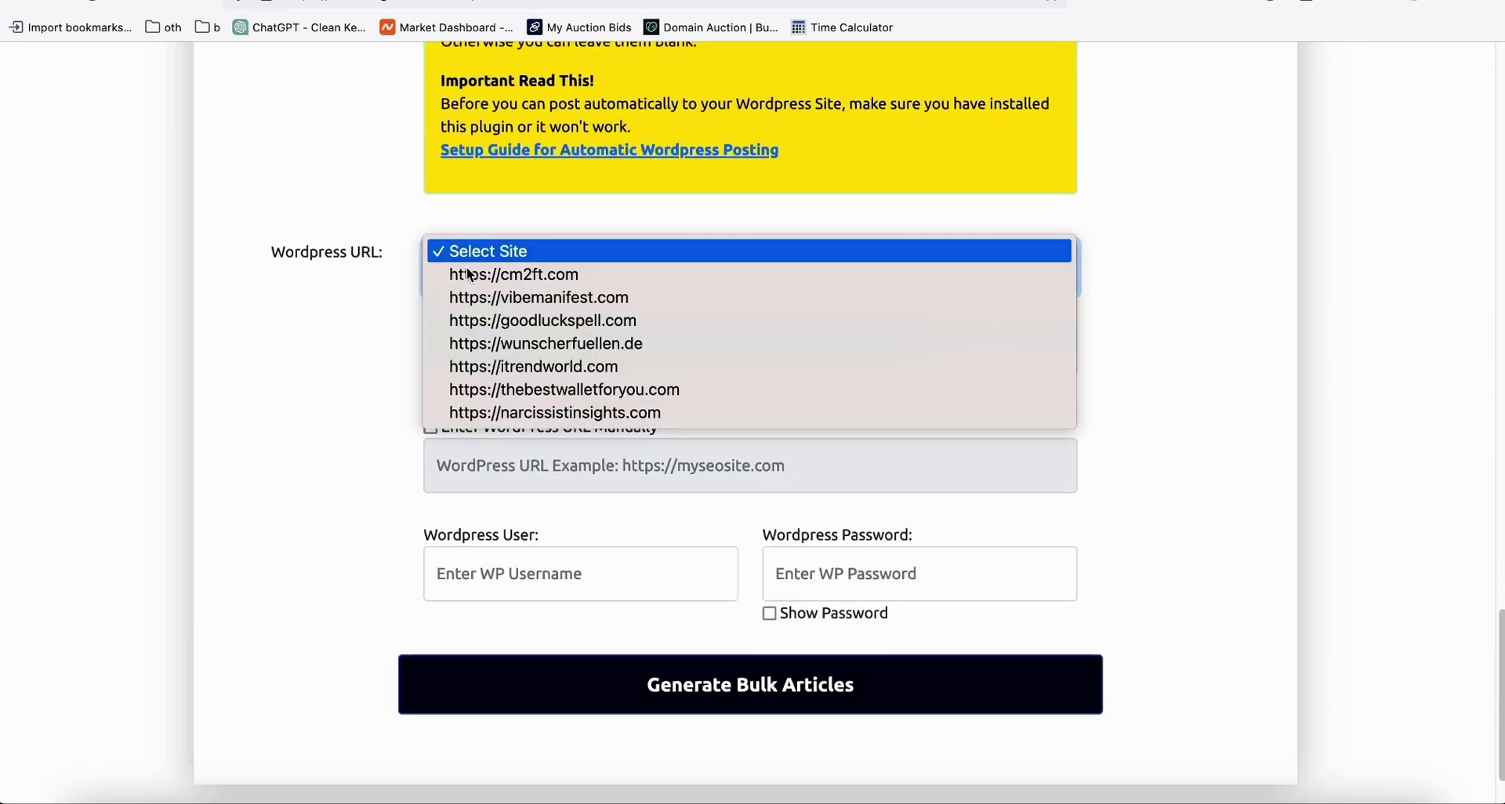
left_click(589, 414)
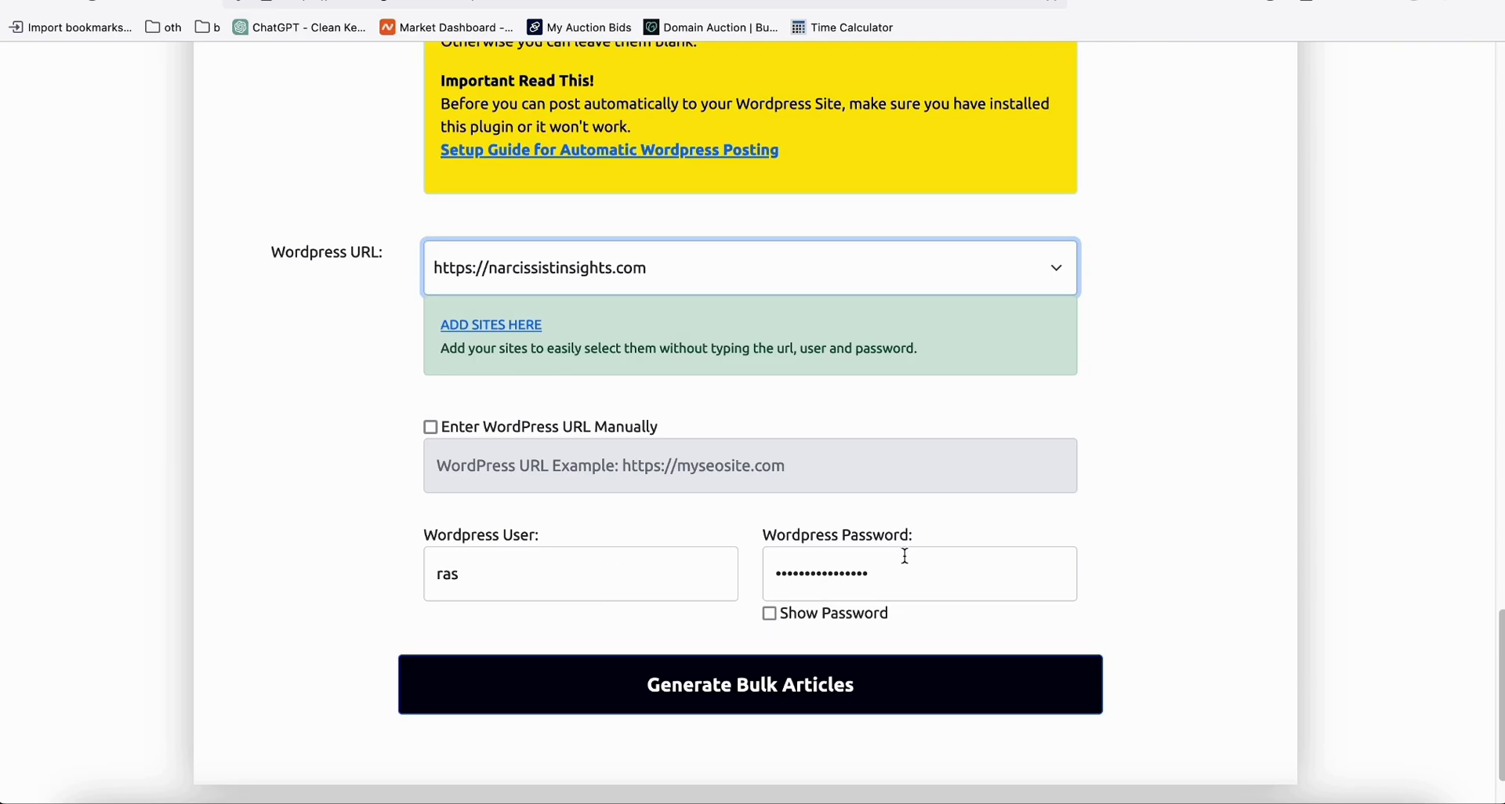
left_click(792, 700)
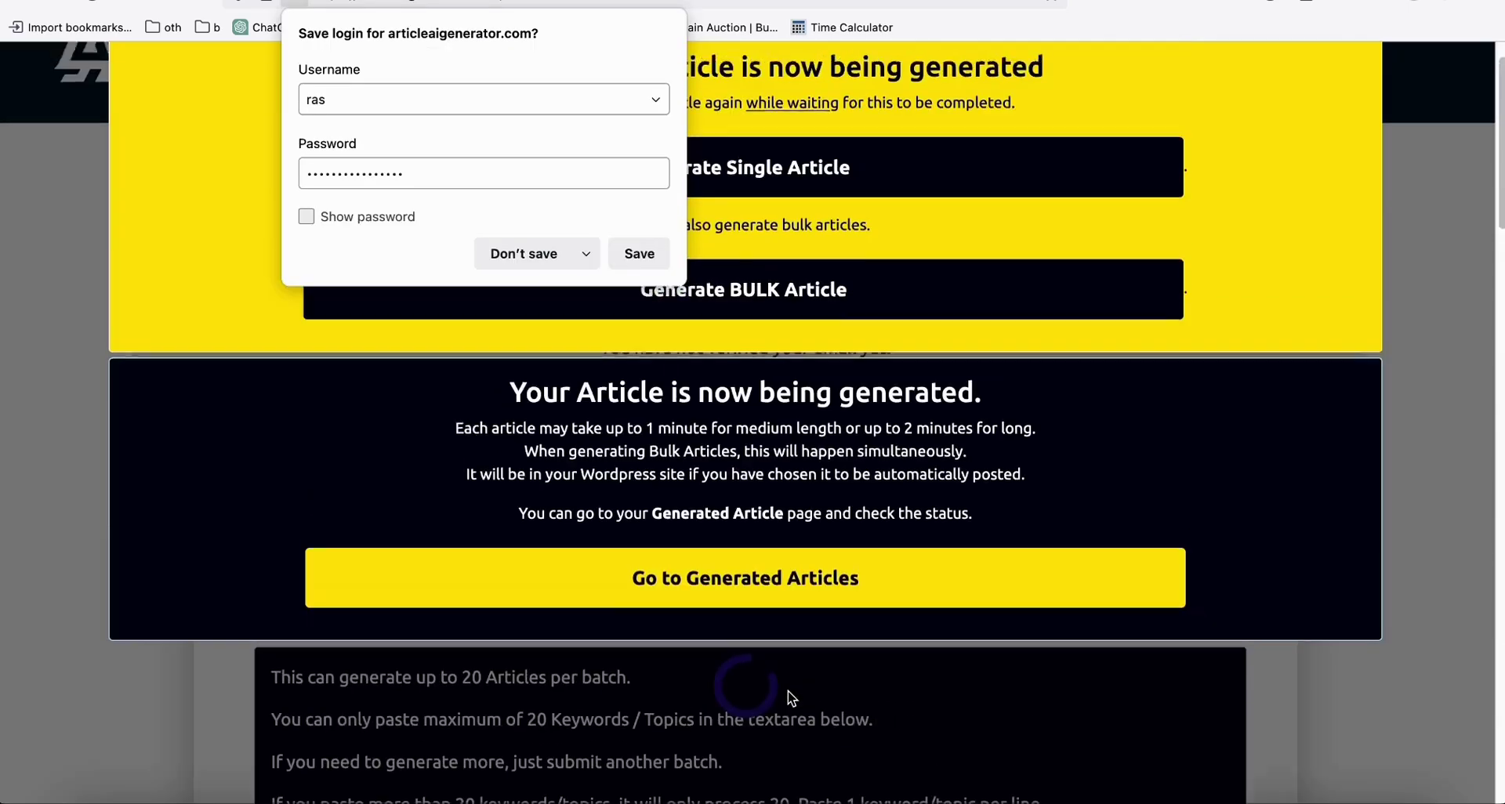
- Open the generated articles list and examine the titles, article statuses and WordPress posting settings of the submitted batch
left_click(799, 635)
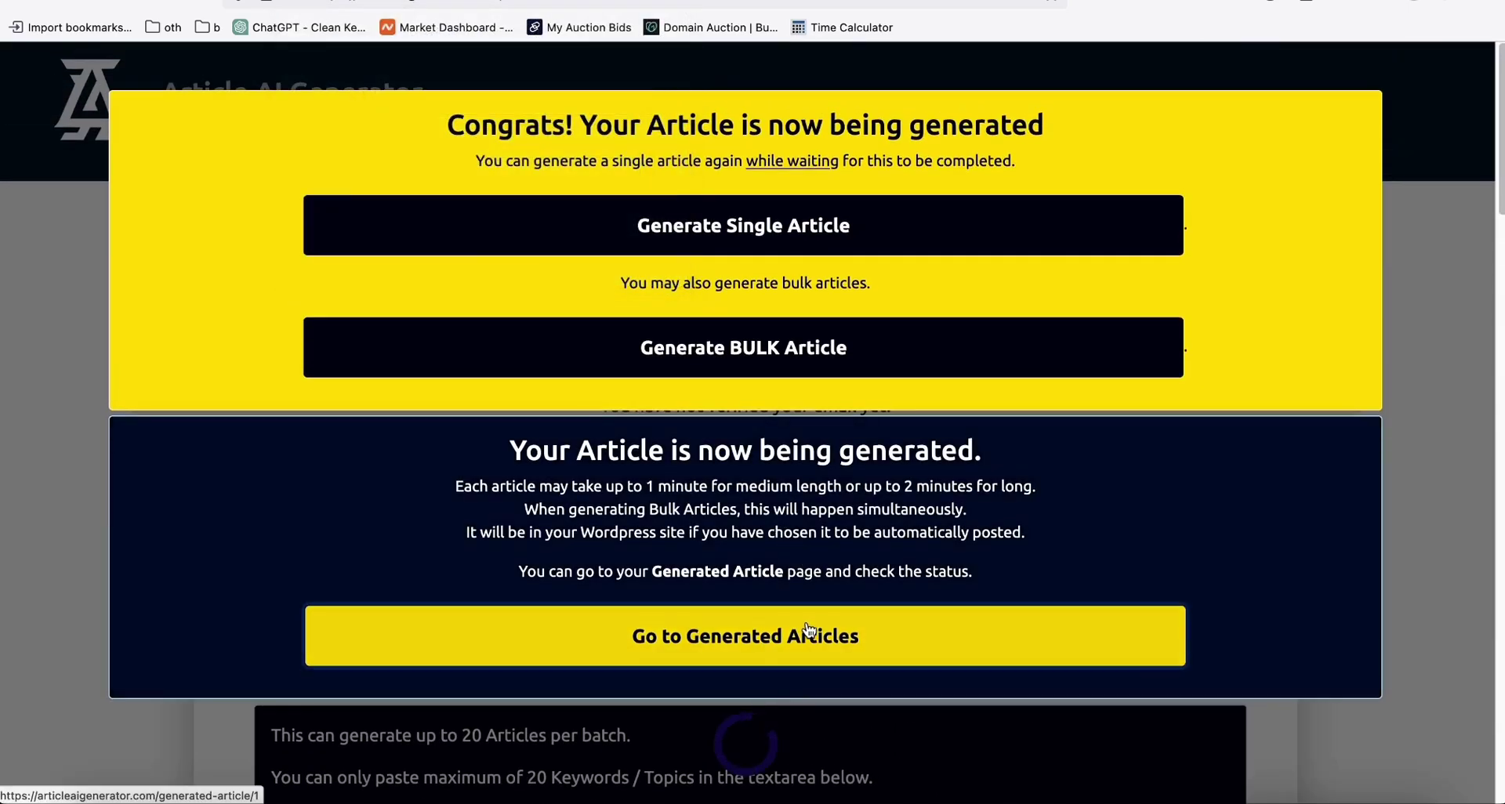
scroll(835, 532, "down", 10)
scroll(424, 517, "down", 1)
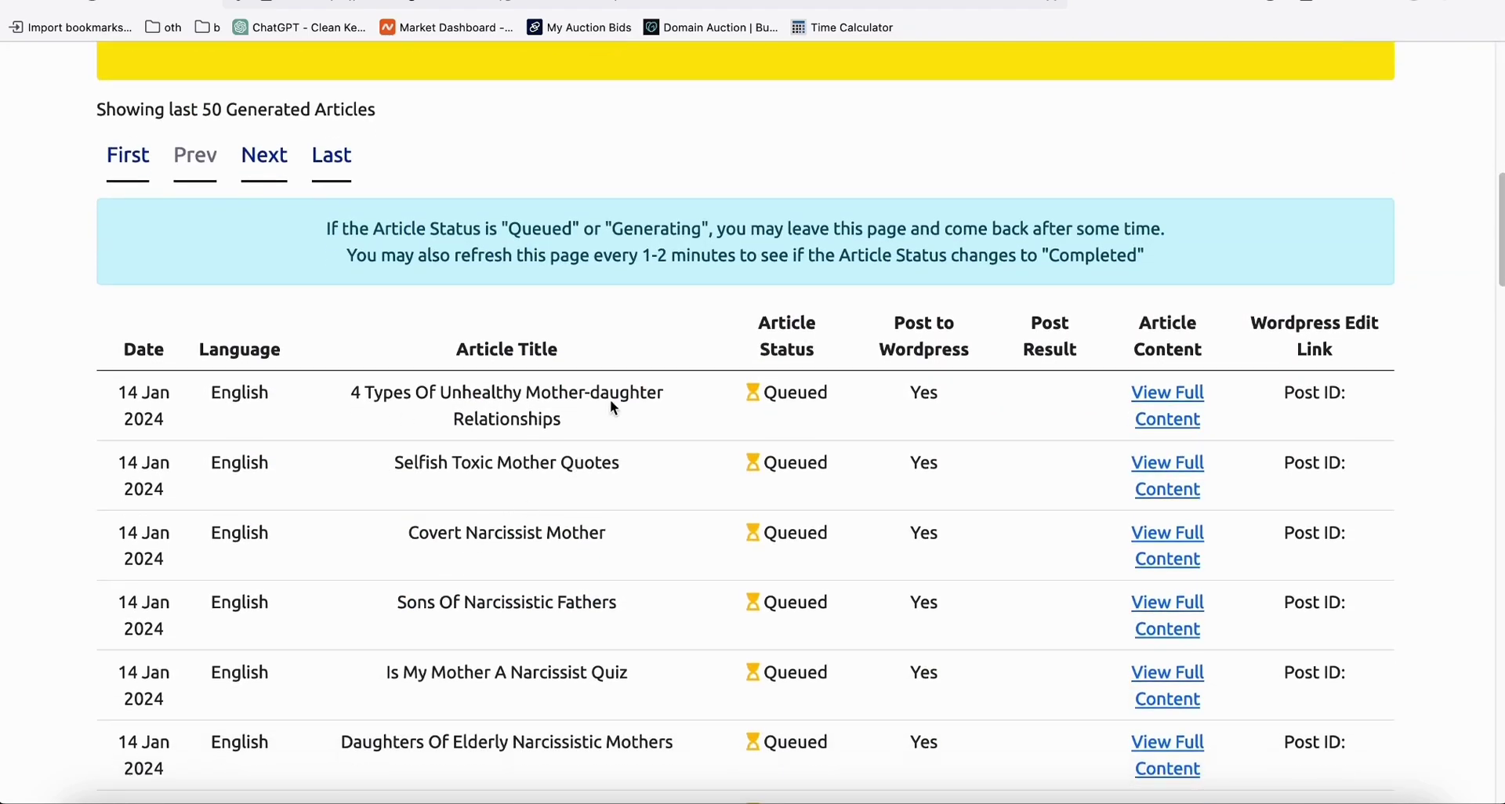
scroll(827, 417, "down", 5)
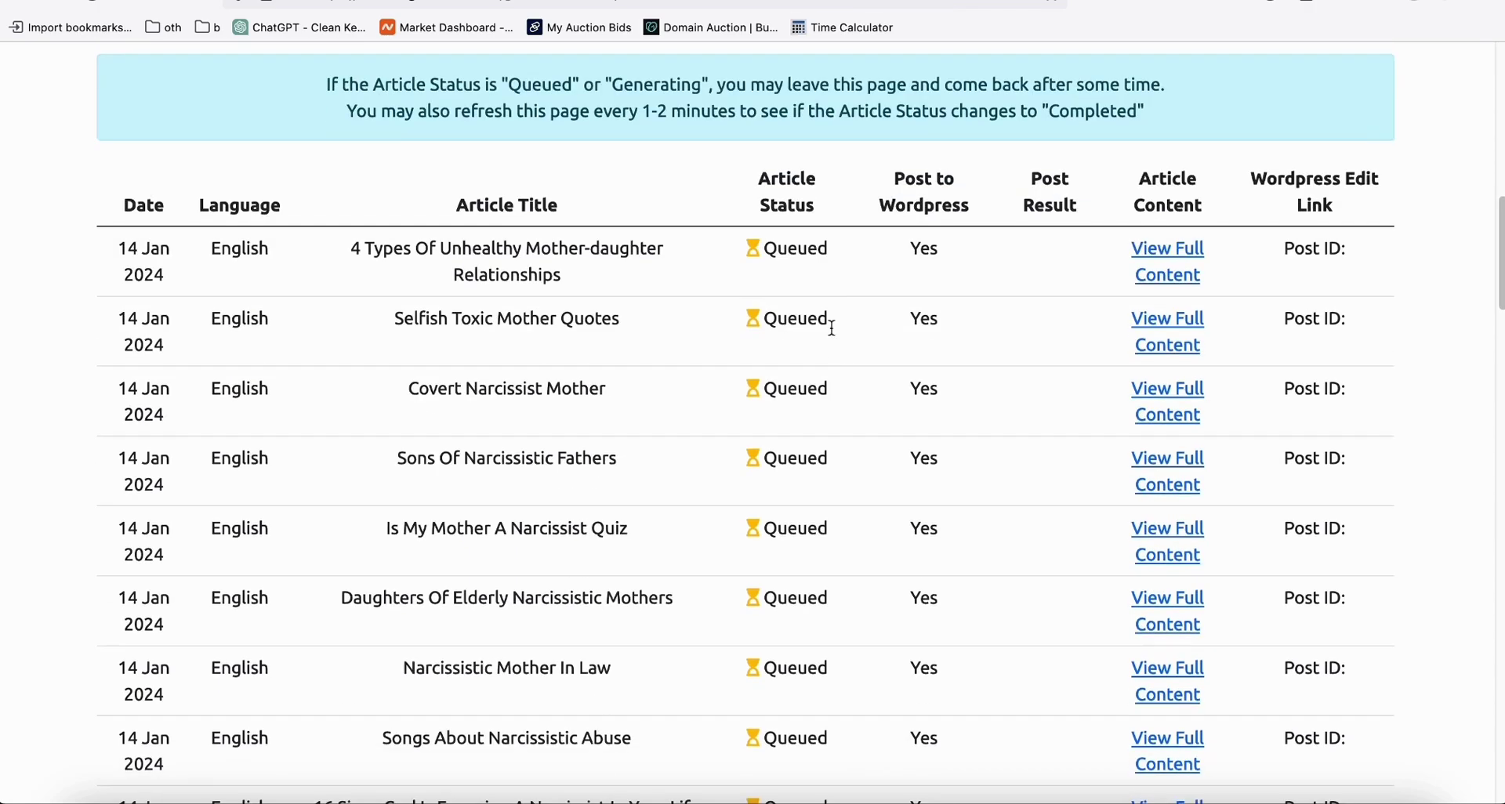
scroll(776, 349, "up", 3)
scroll(780, 346, "down", 2)
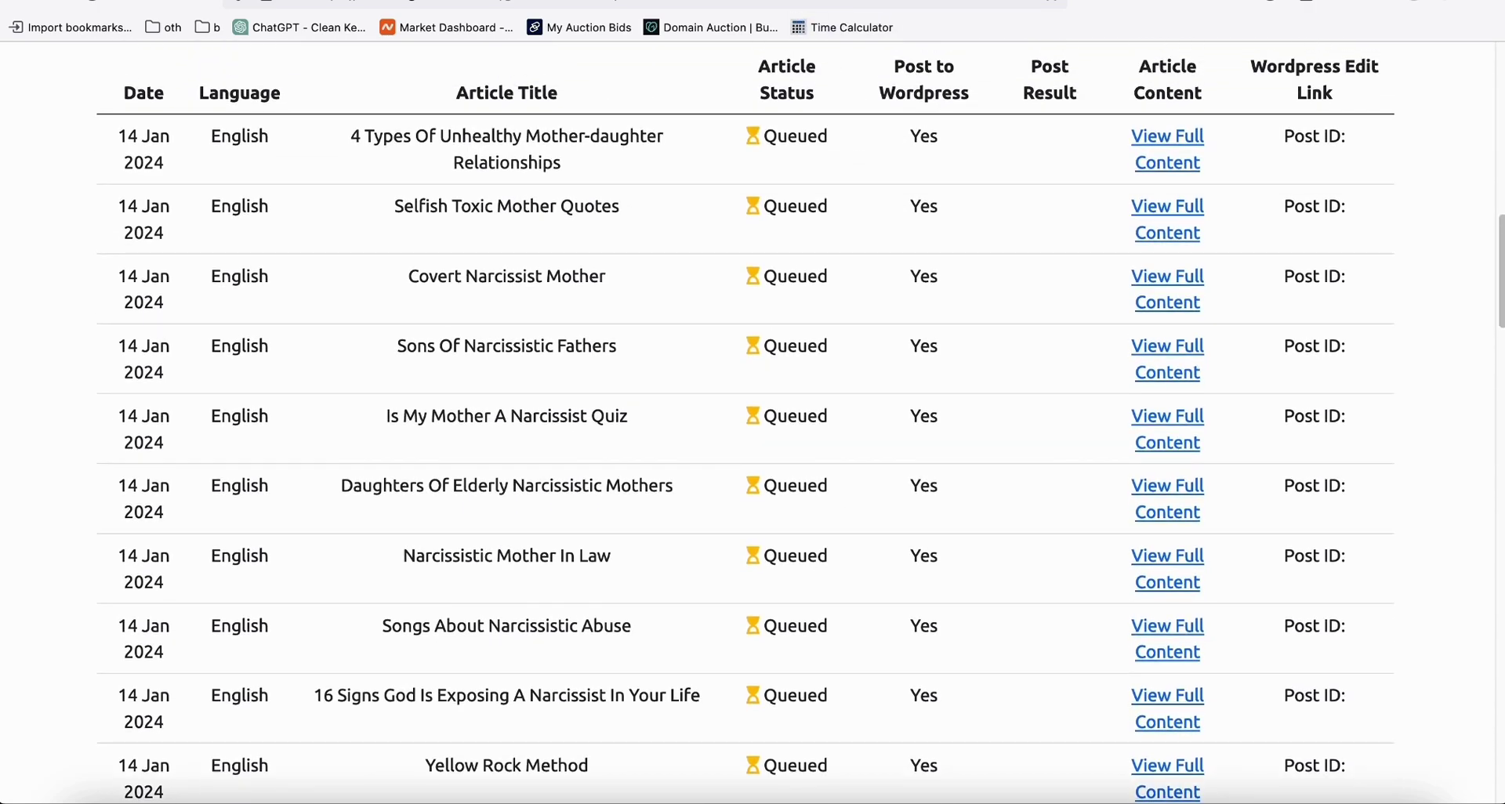
- Return to Sheet3 in the keyword spreadsheet and fill the submitted keywords in A2:A20 with yellow
key("ctrl+Tab")
scroll(637, 280, "up", 1)
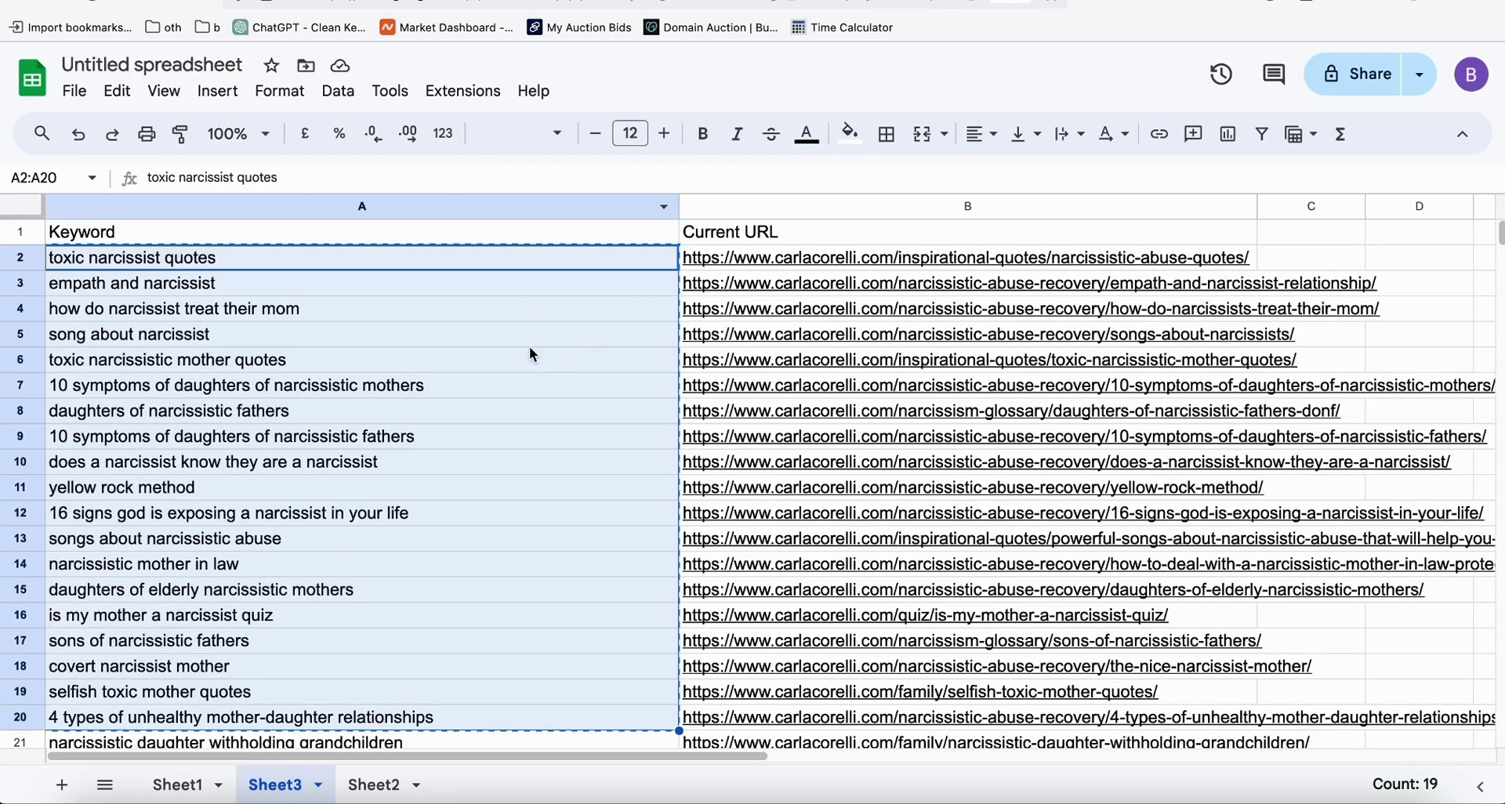
left_click(850, 133)
left_click(929, 233)
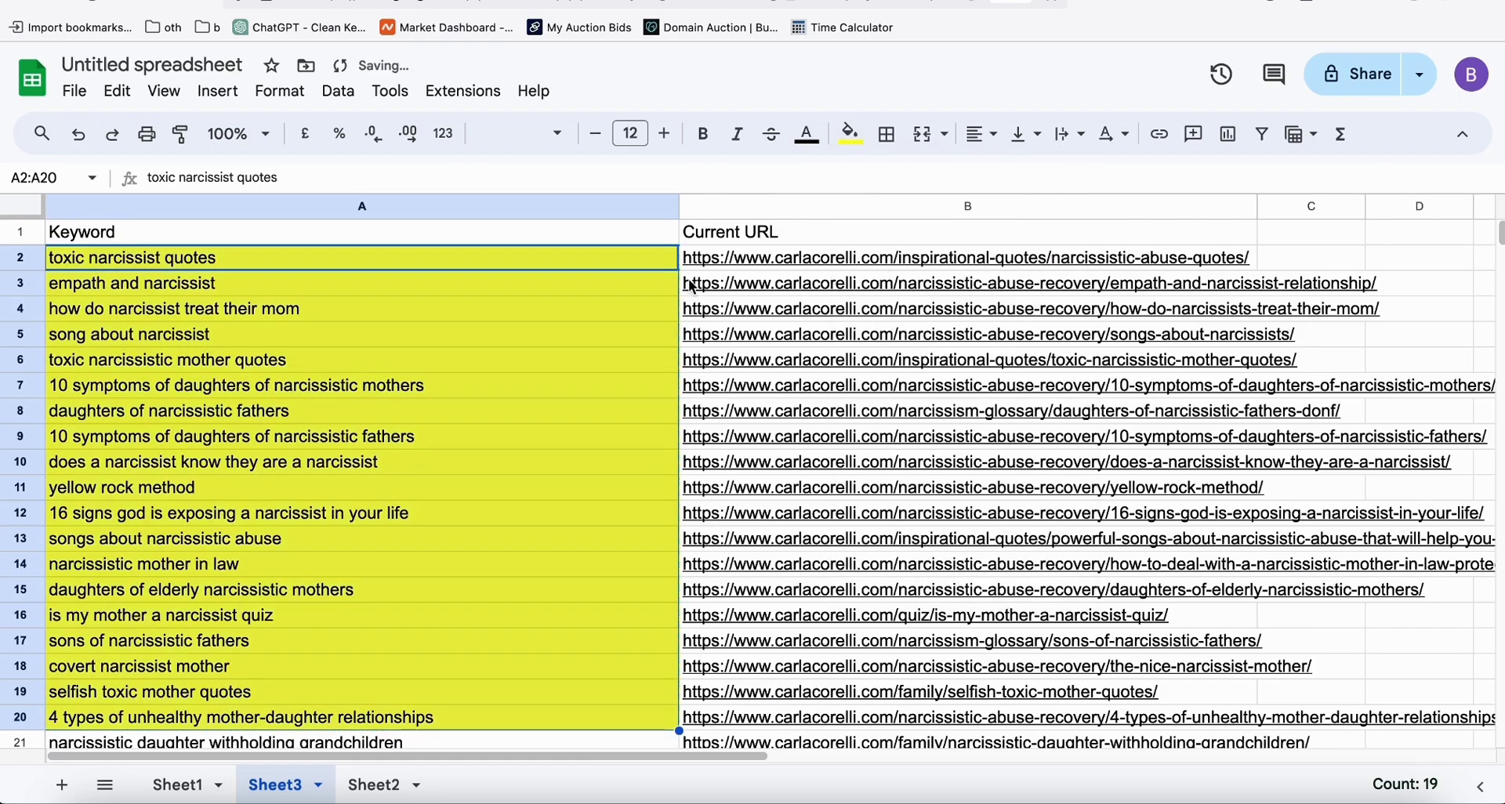
- Copy the next batch of keywords in A21:A40 of Sheet3 and fill those cells with yellow
scroll(172, 568, "down", 5)
left_click(118, 494)
scroll(335, 384, "down", 2)
scroll(335, 385, "down", 5)
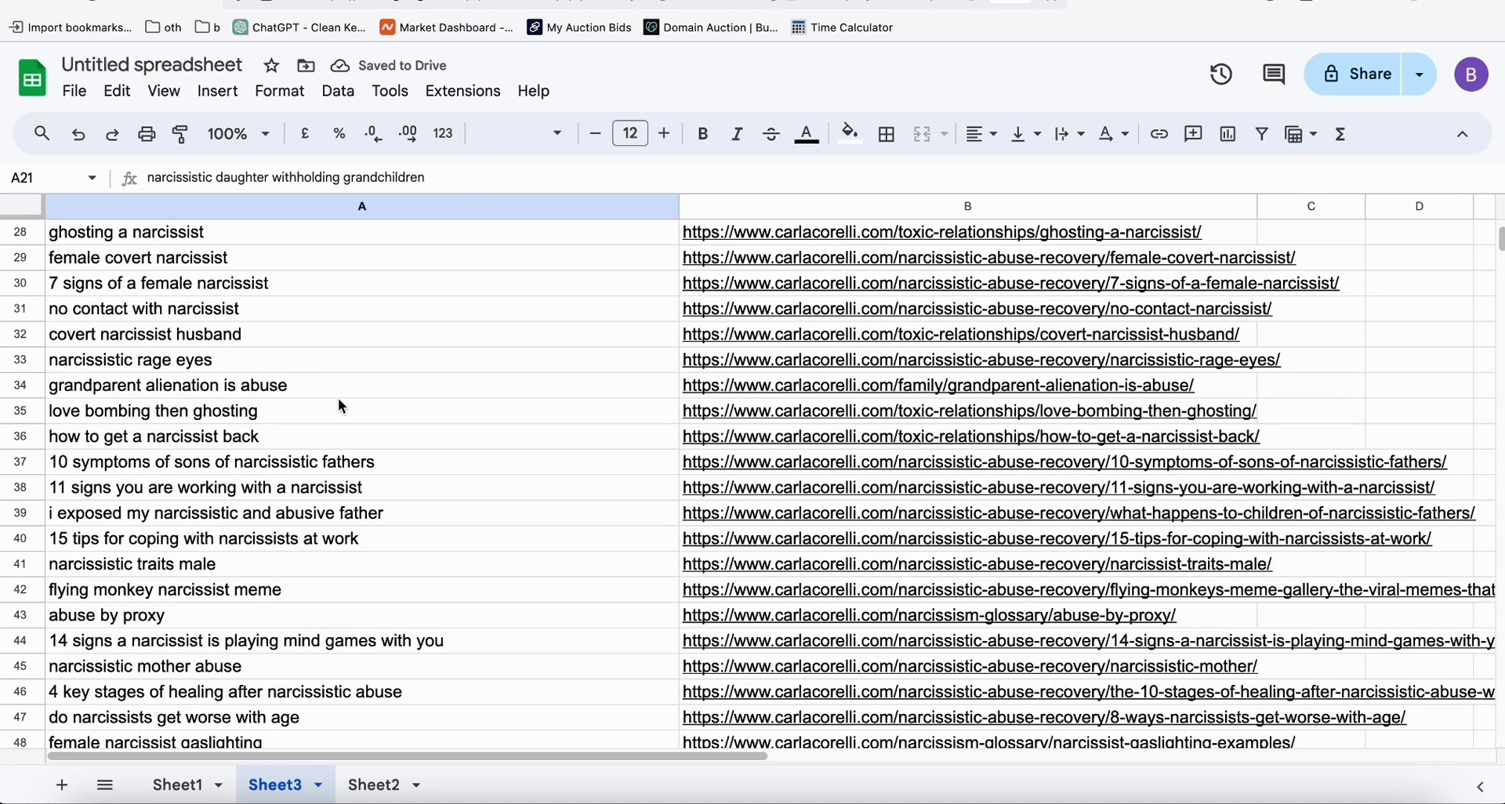
left_click(235, 538, "shift")
key("ctrl+c")
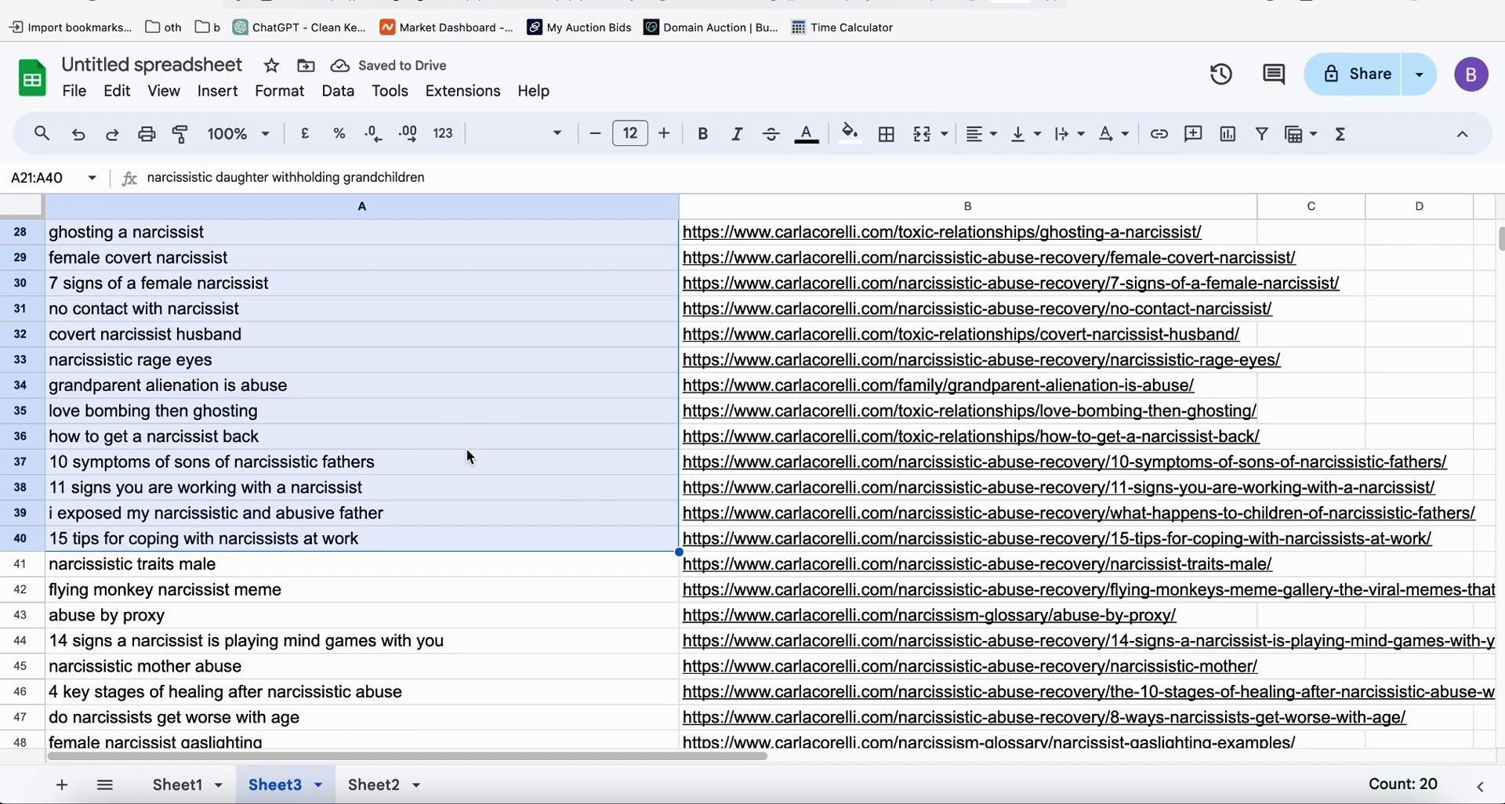
left_click(850, 133)
left_click(929, 233)
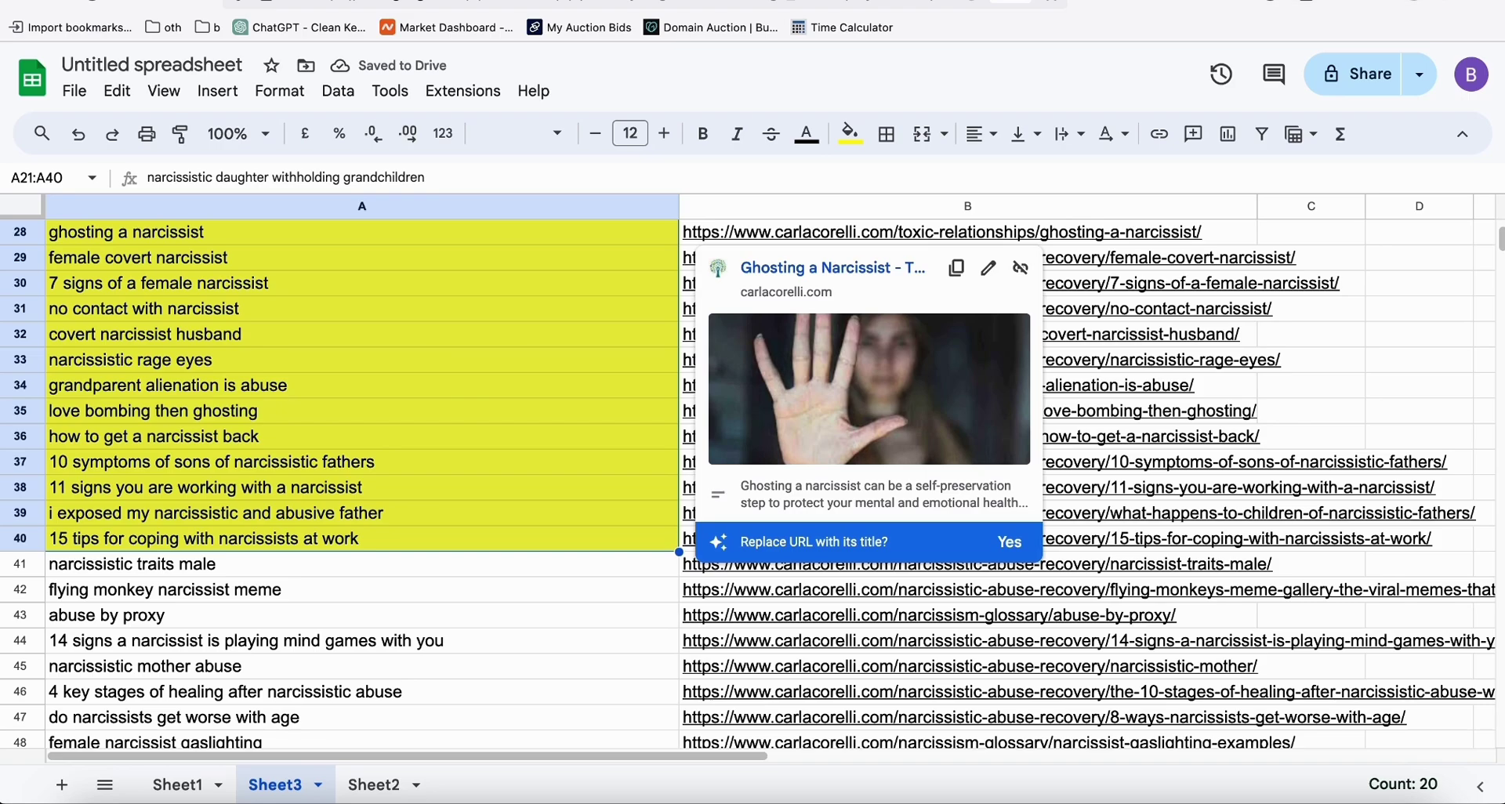
- Switch to Article AI Generator, open a new bulk articles form and paste the copied keywords from A21:A40 into Keywords / Topics
key("ctrl+Tab")
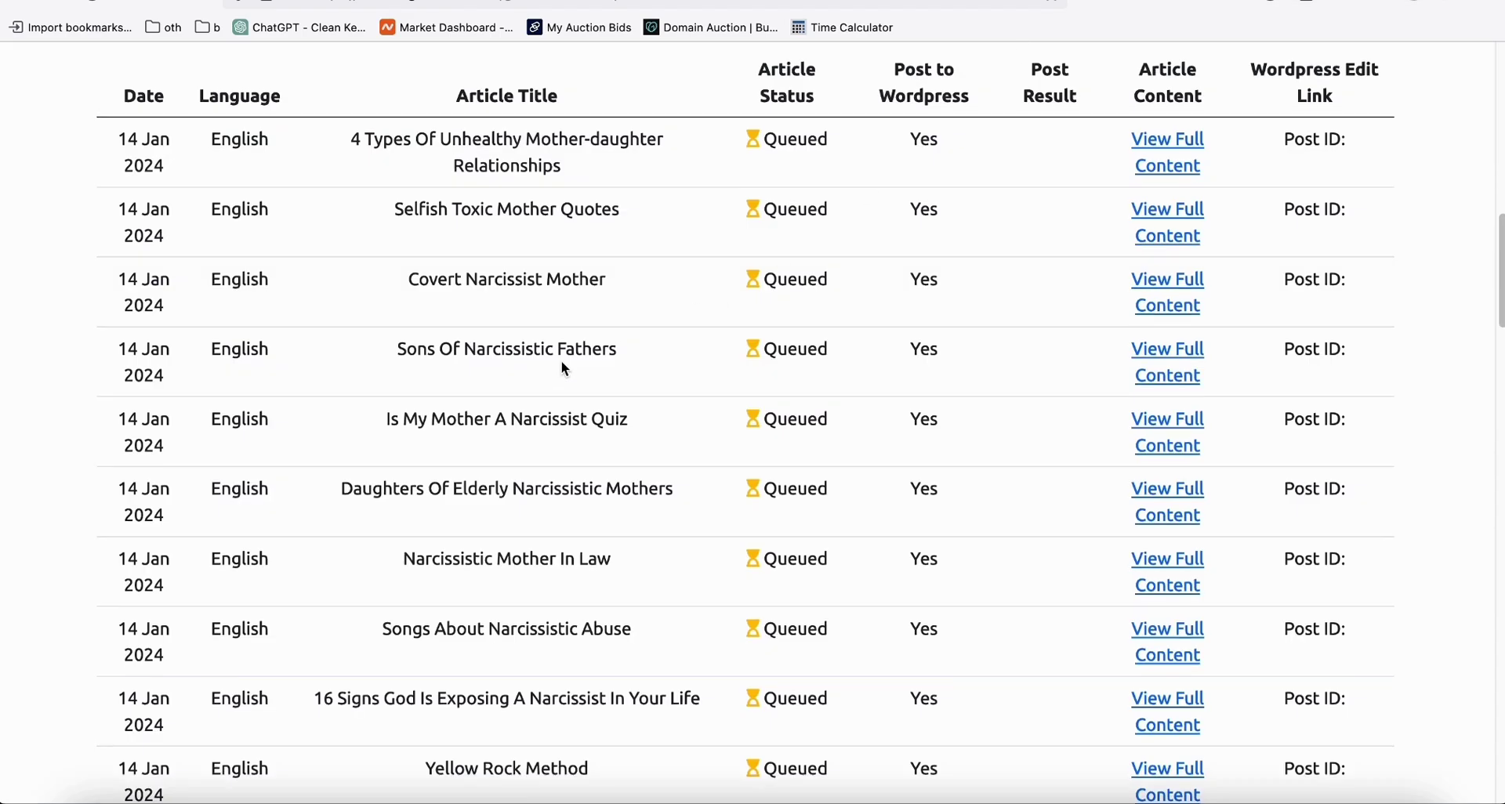
scroll(561, 360, "up", 10)
left_click(498, 252)
scroll(544, 521, "down", 10)
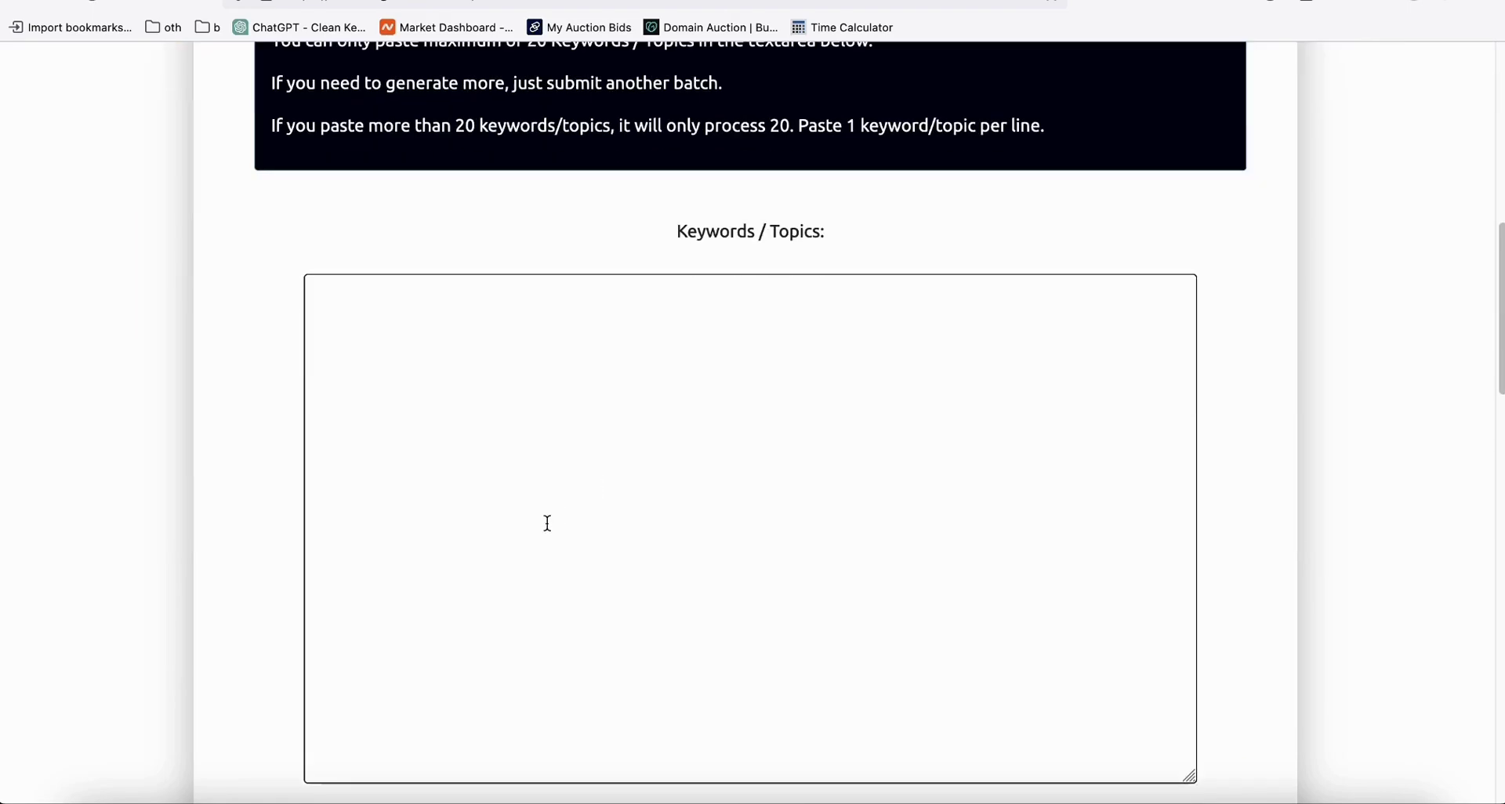
left_click(444, 447)
key("super+v")
scroll(470, 431, "down", 5)
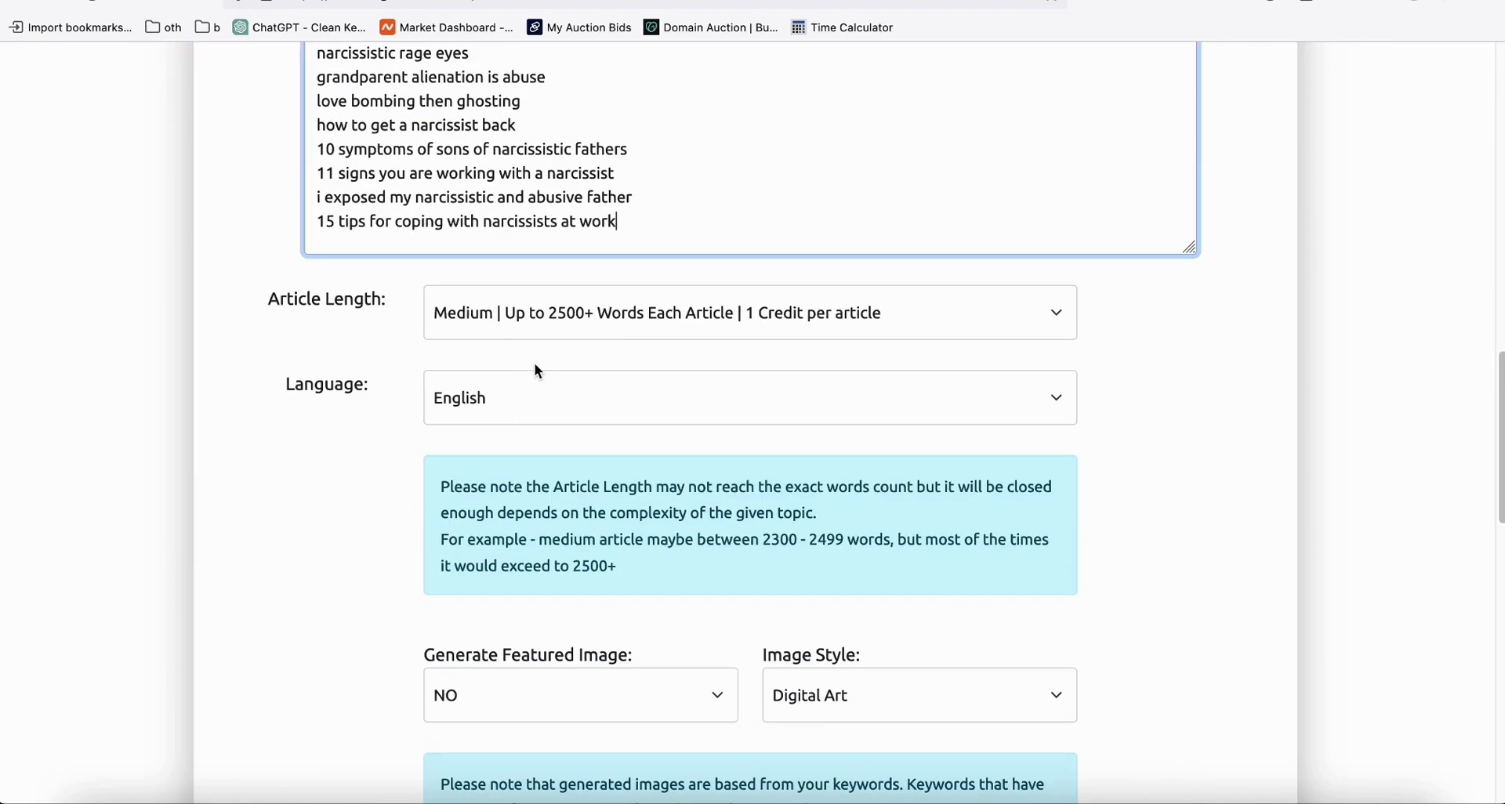
scroll(535, 369, "down", 5)
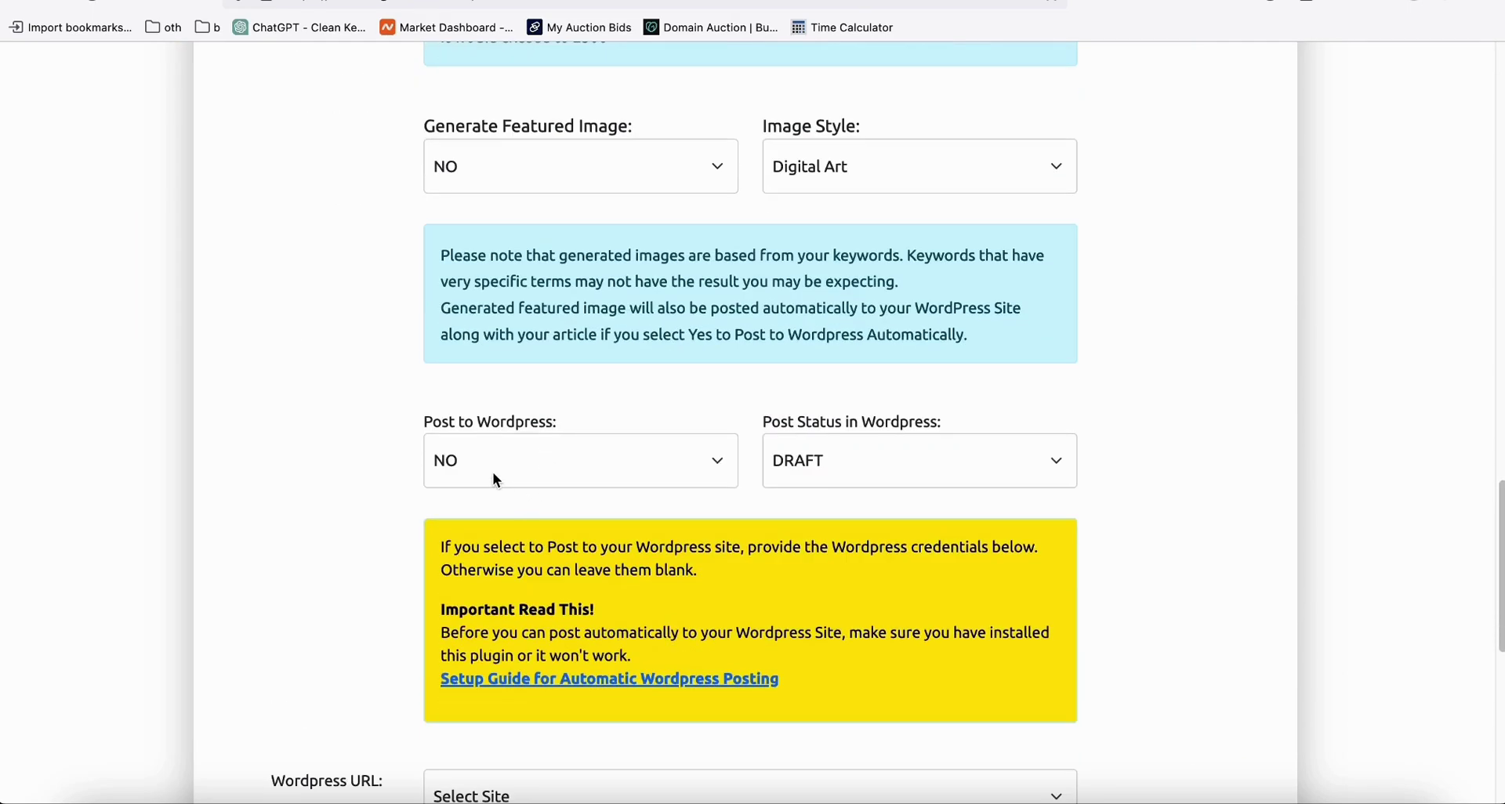
left_click(491, 471)
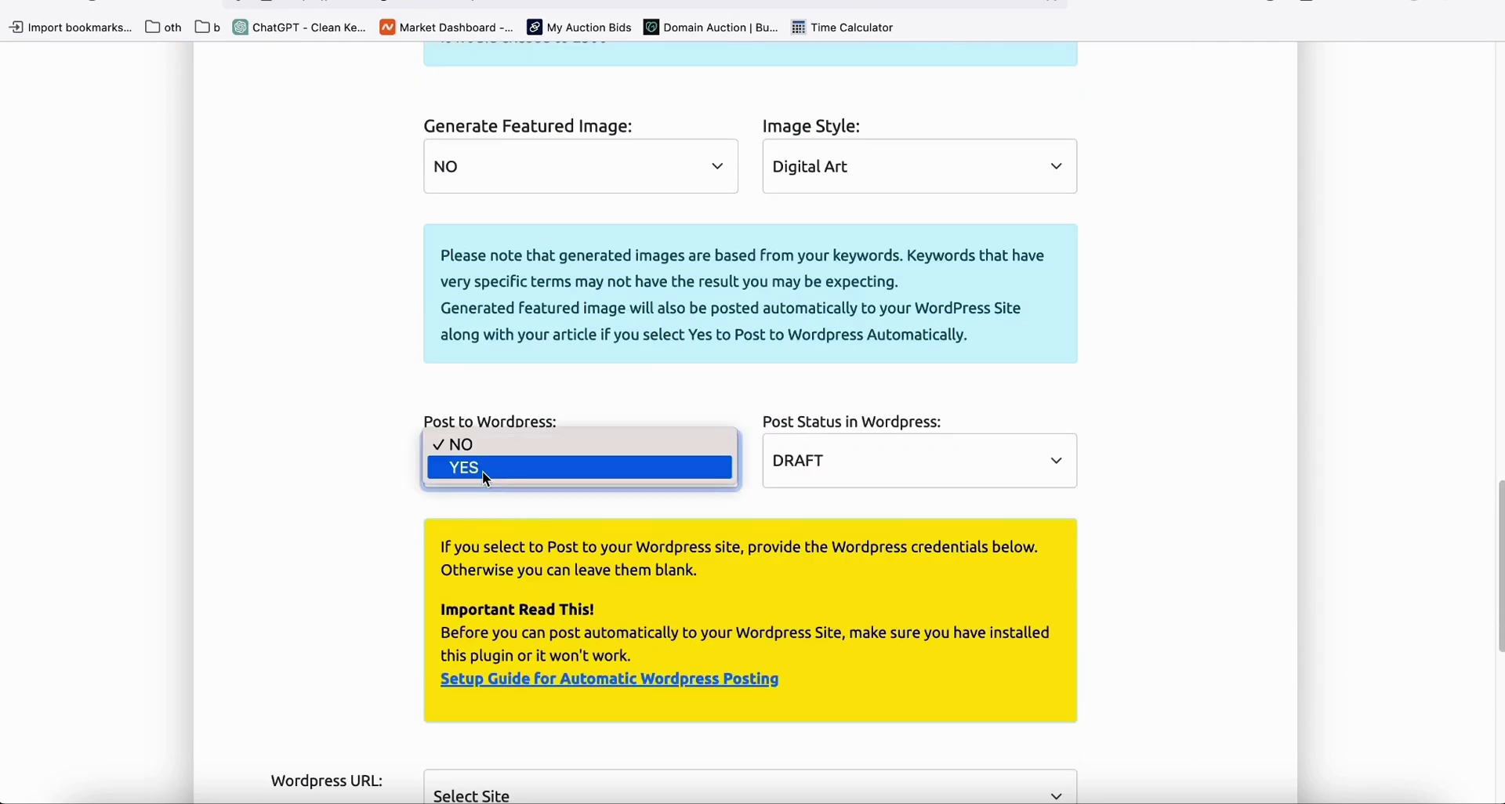
left_click(483, 470)
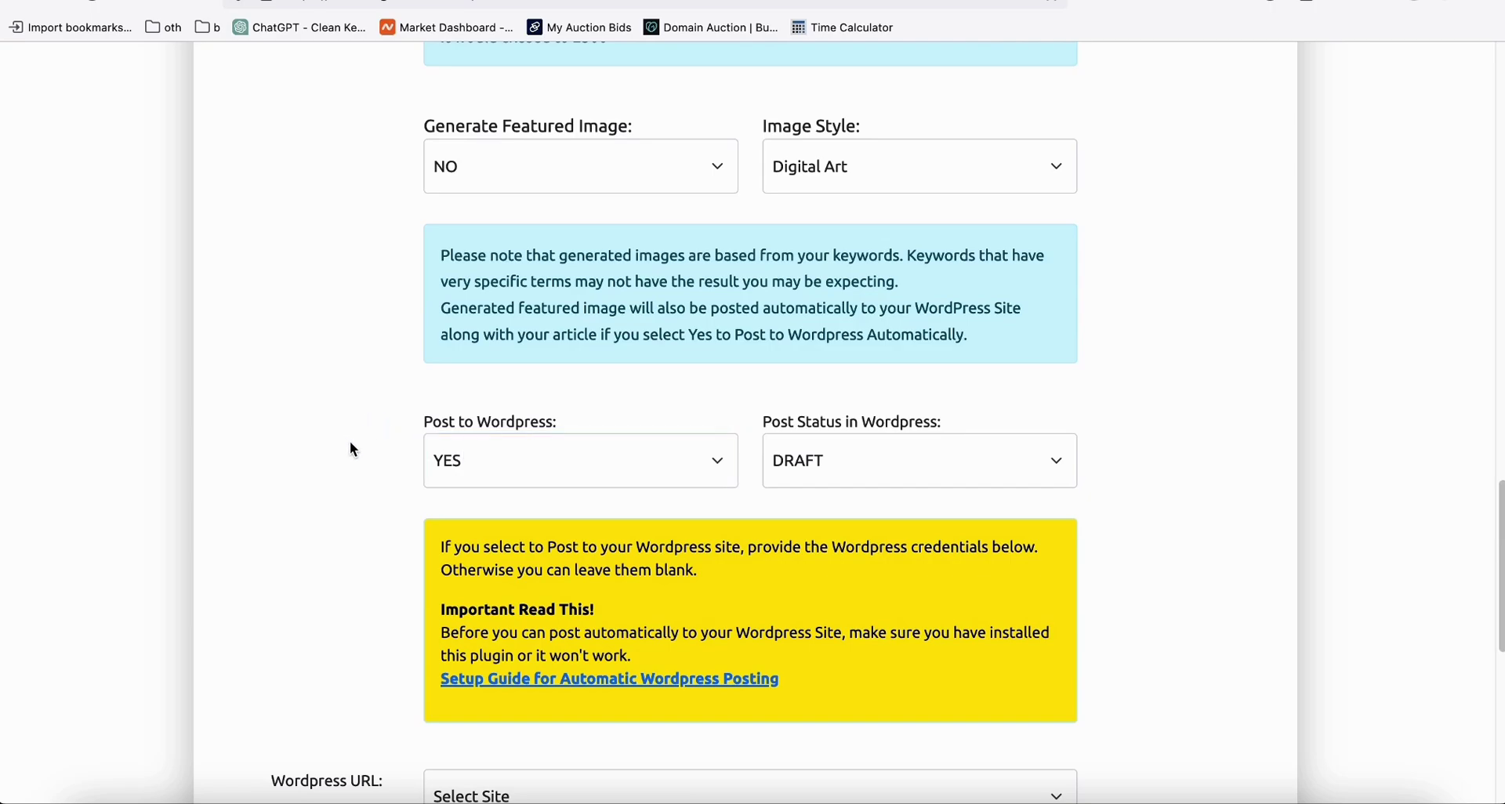
scroll(350, 447, "down", 3)
left_click(501, 460)
left_click(558, 606)
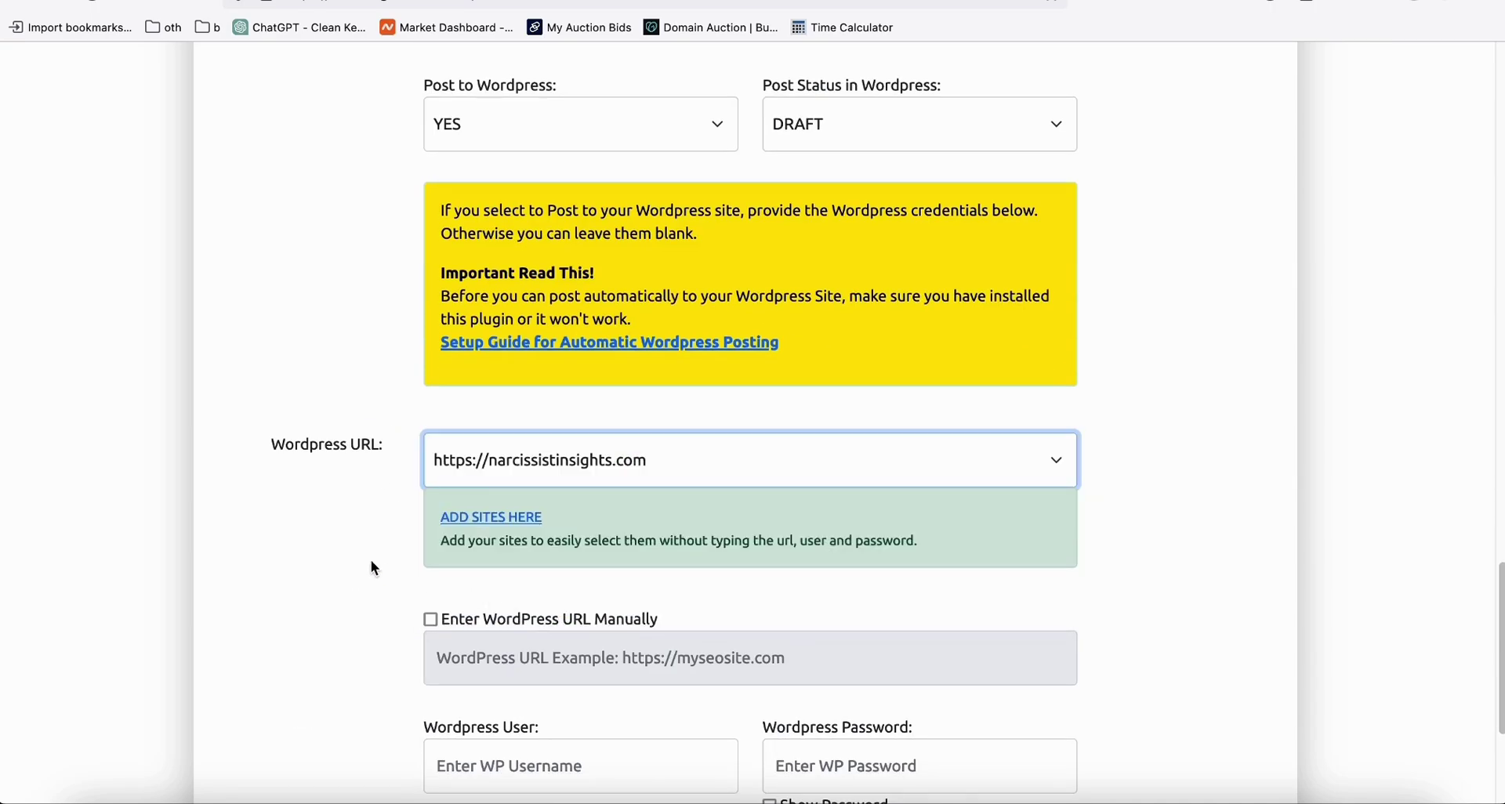
- Submit the bulk article batch for generation and open the Generated Articles list to check the status of its articles
scroll(316, 538, "down", 3)
left_click(651, 761)
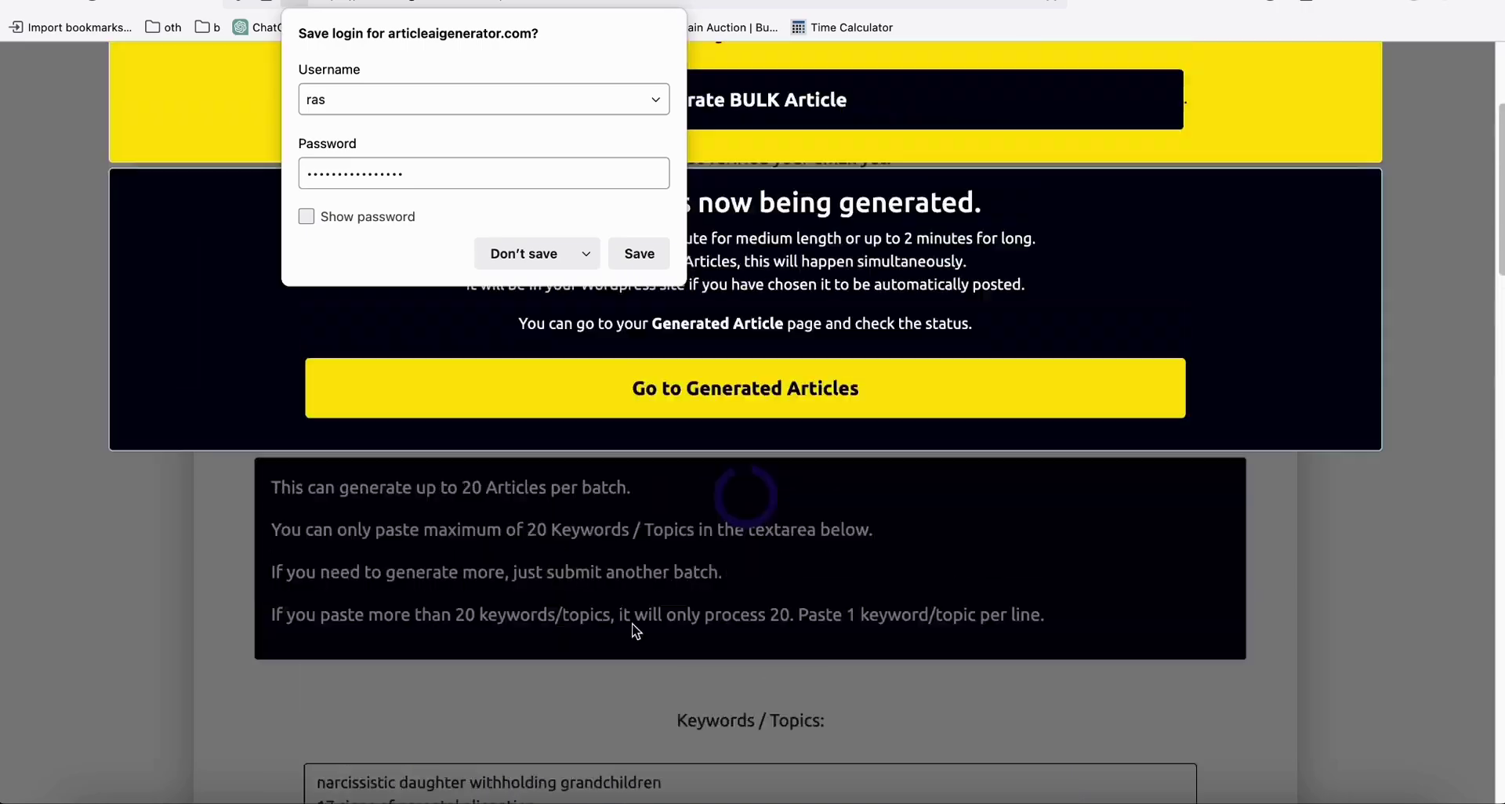
left_click(796, 639)
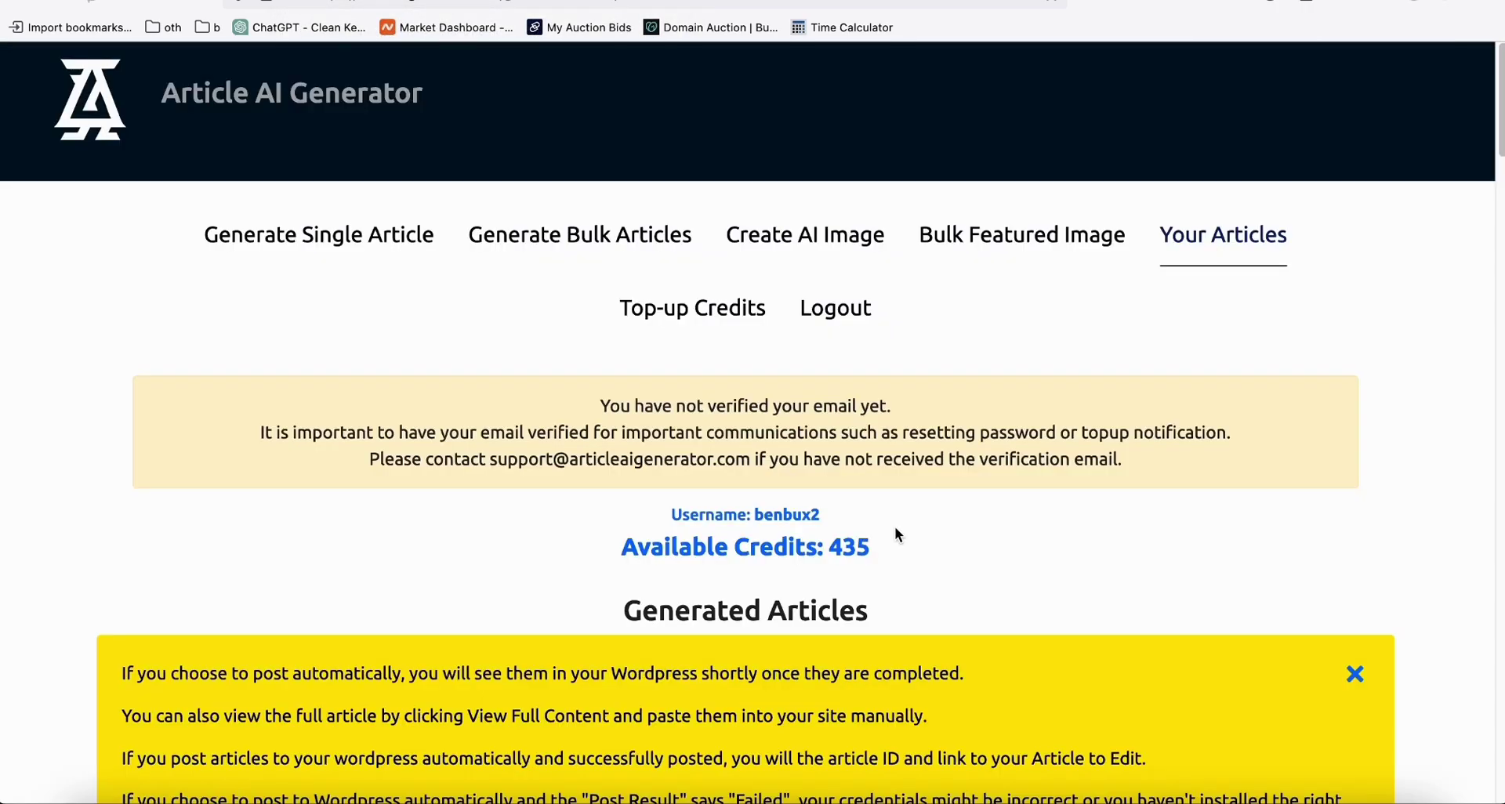
scroll(896, 533, "down", 10)
scroll(732, 453, "up", 2)
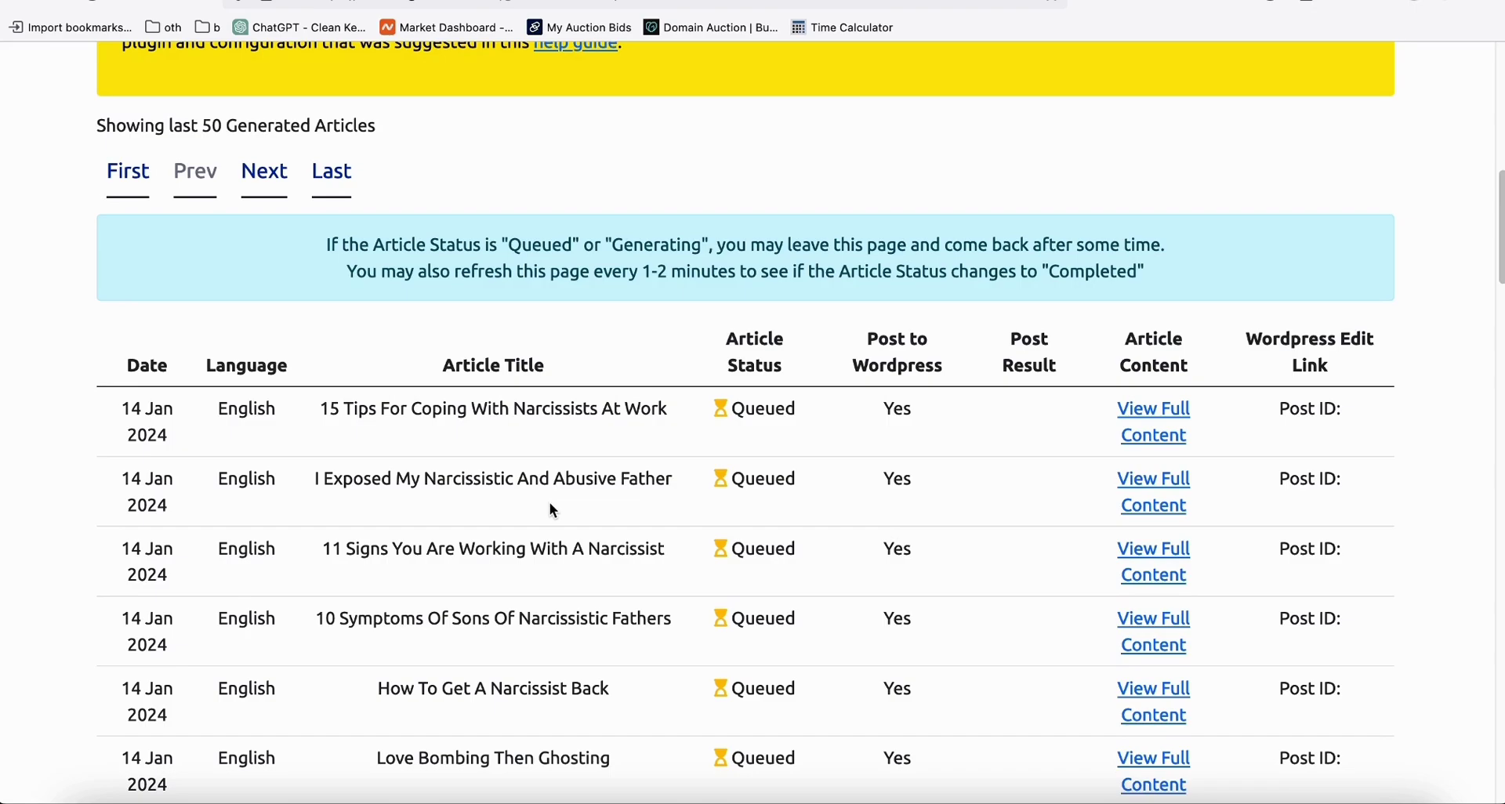
- Switch to the Narcissist Insights WordPress posts list and reload it to check for newly posted articles
left_click(855, 6)
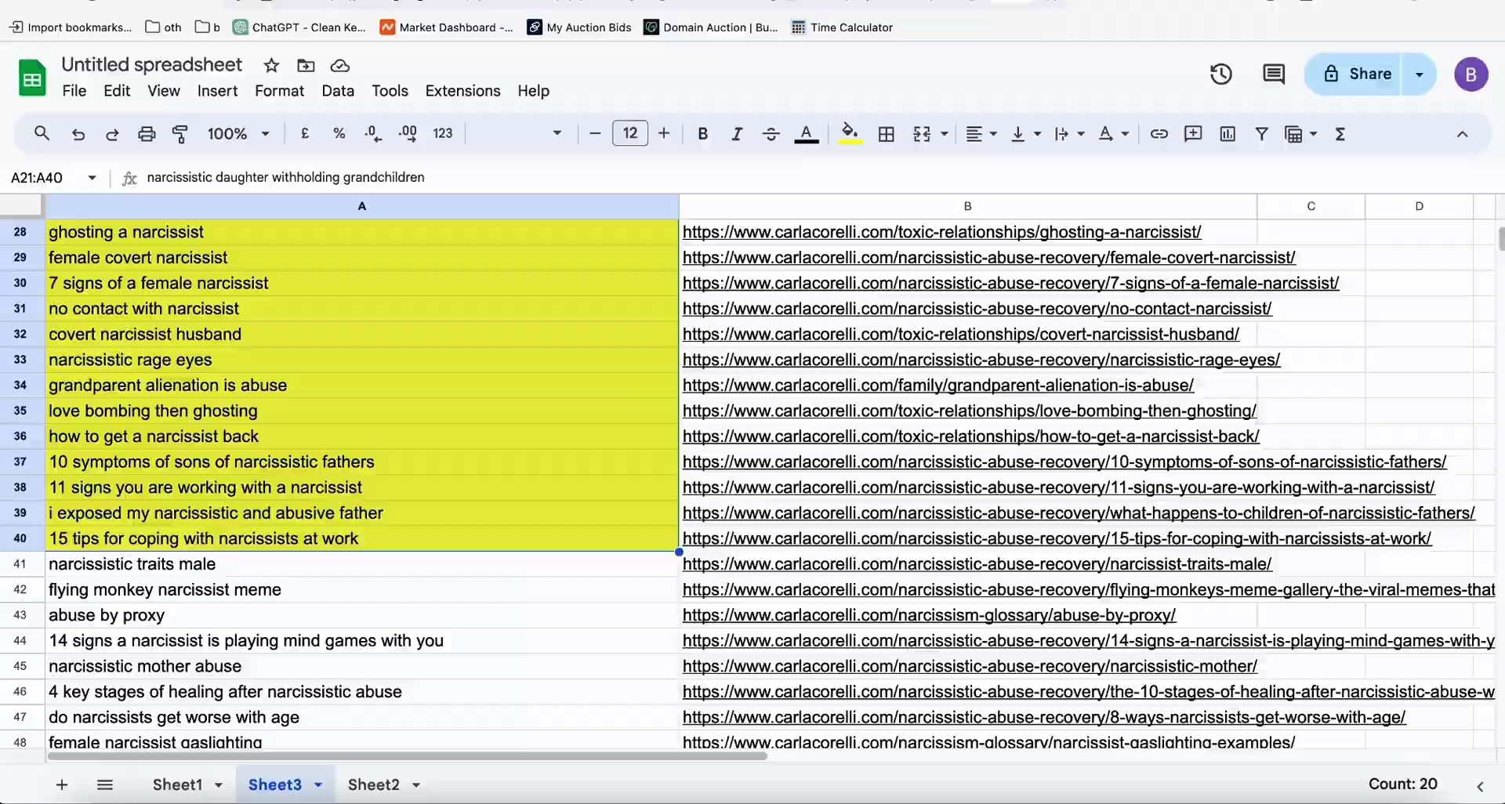
key("ctrl+Tab")
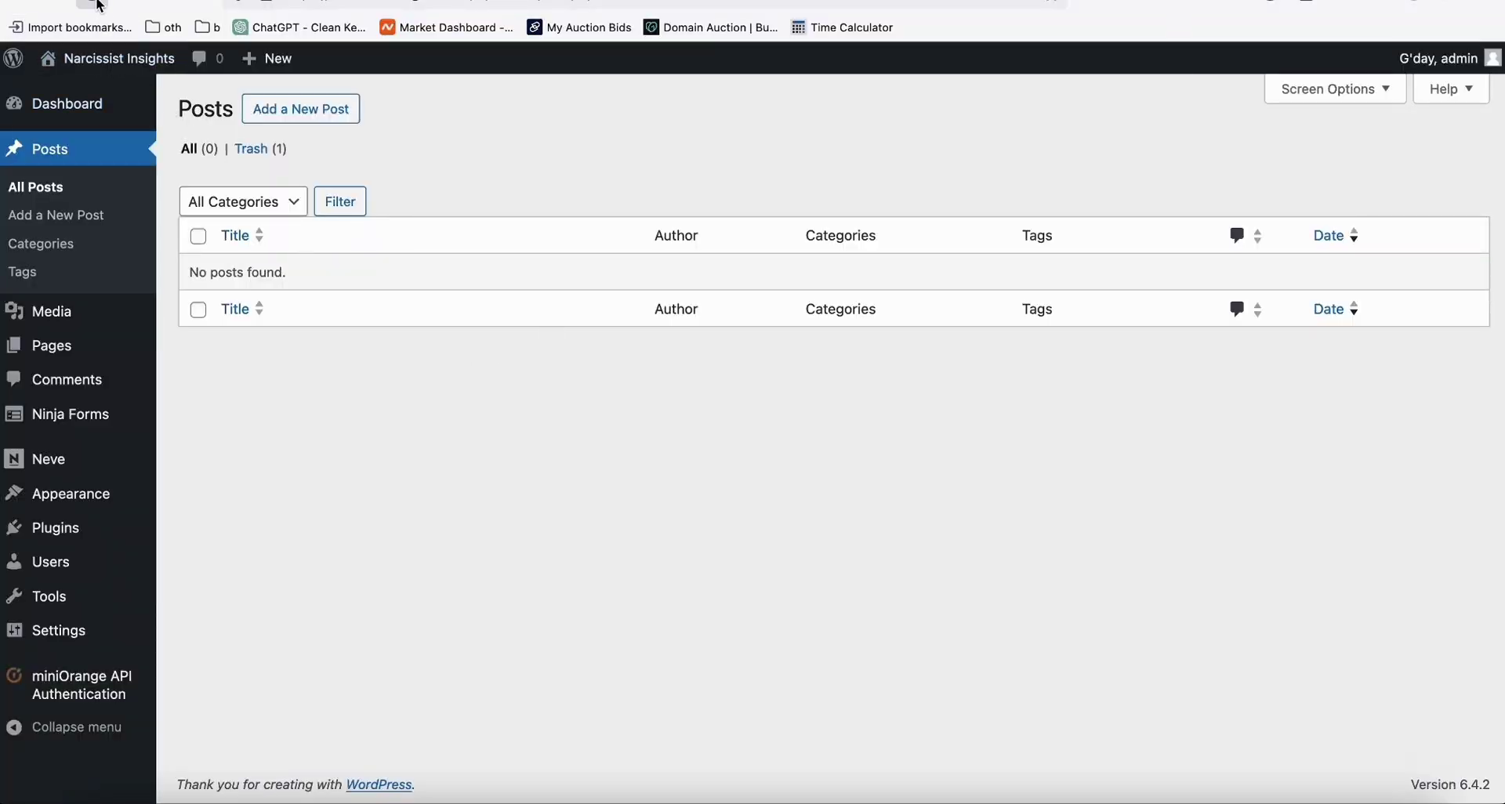
left_click(99, 6)
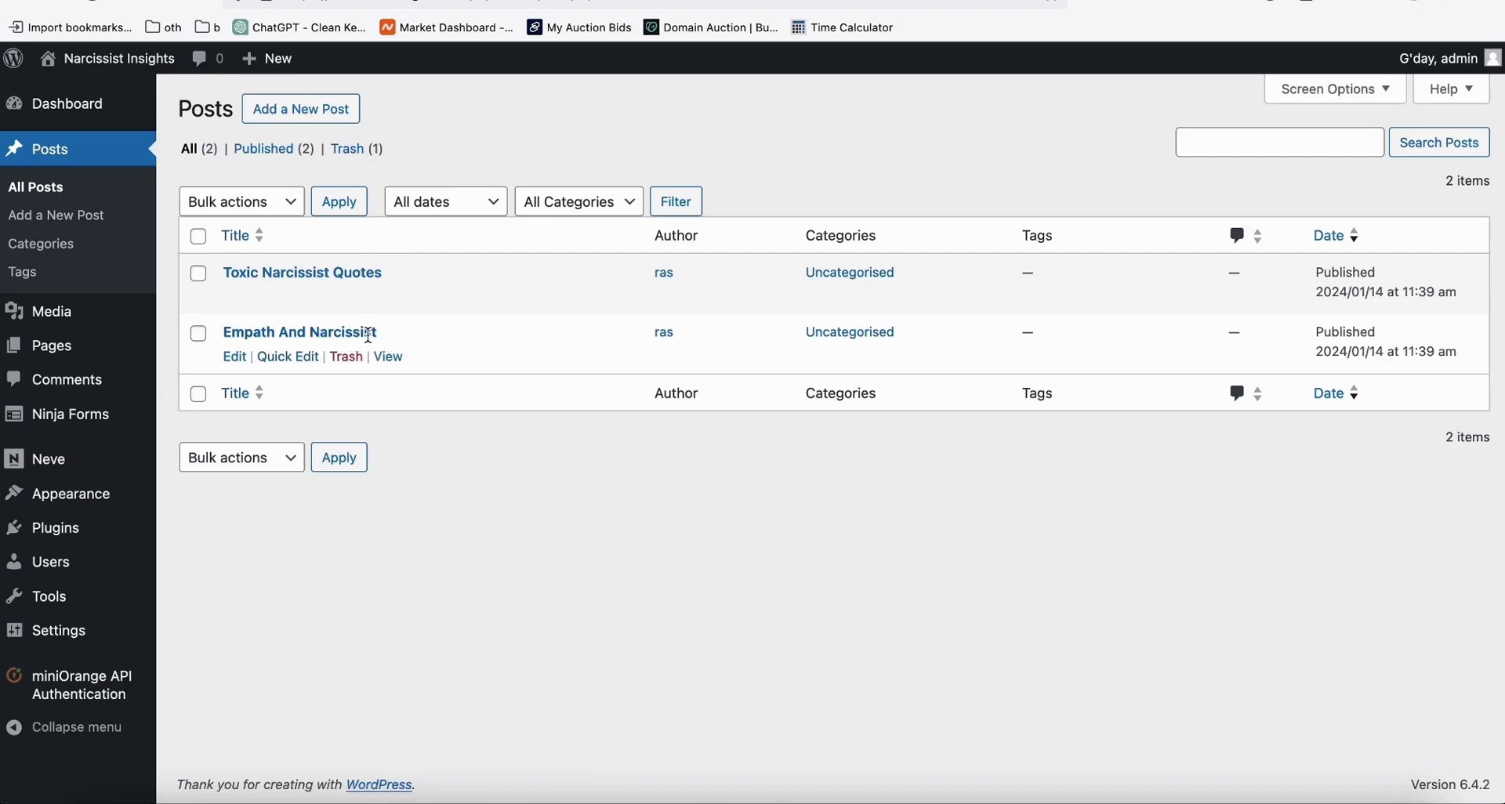
left_click_drag(383, 332, 223, 326)
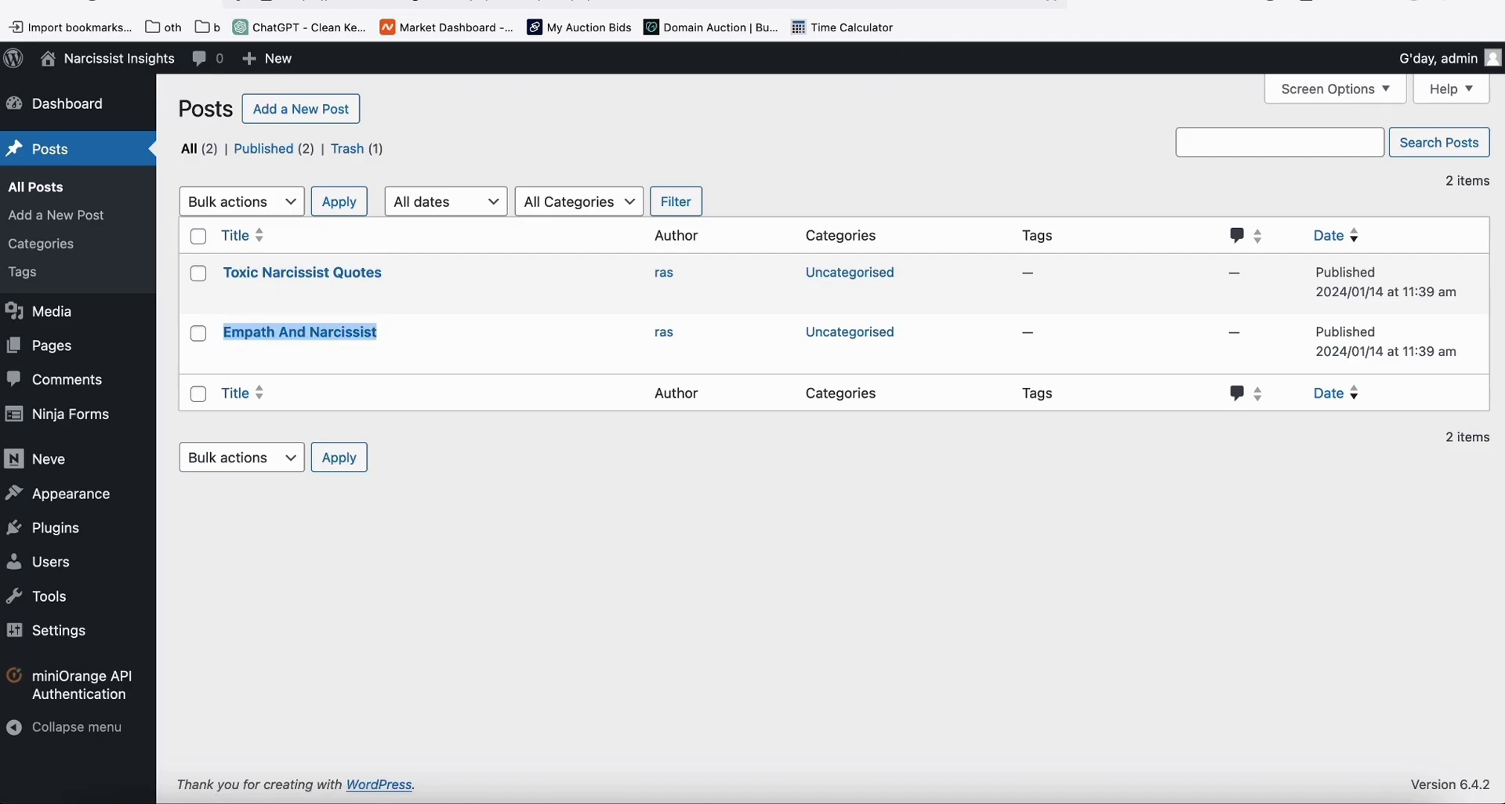
- Look through the posts on the Good Luck Spell website and view goodluckspell.com's performance report in Google Search Console
key("ctrl+Tab")
scroll(760, 442, "down", 6)
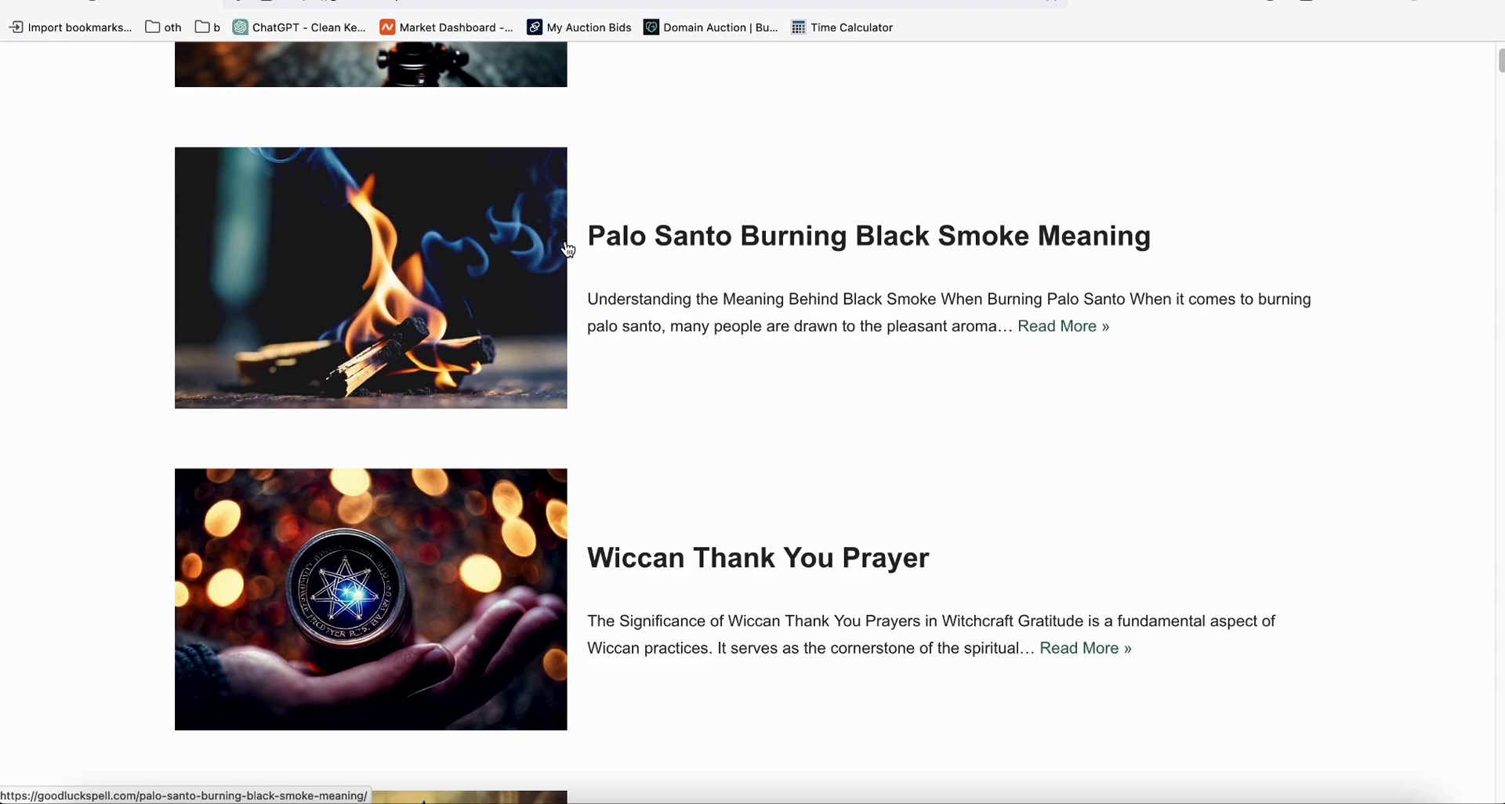
scroll(652, 275, "down", 4)
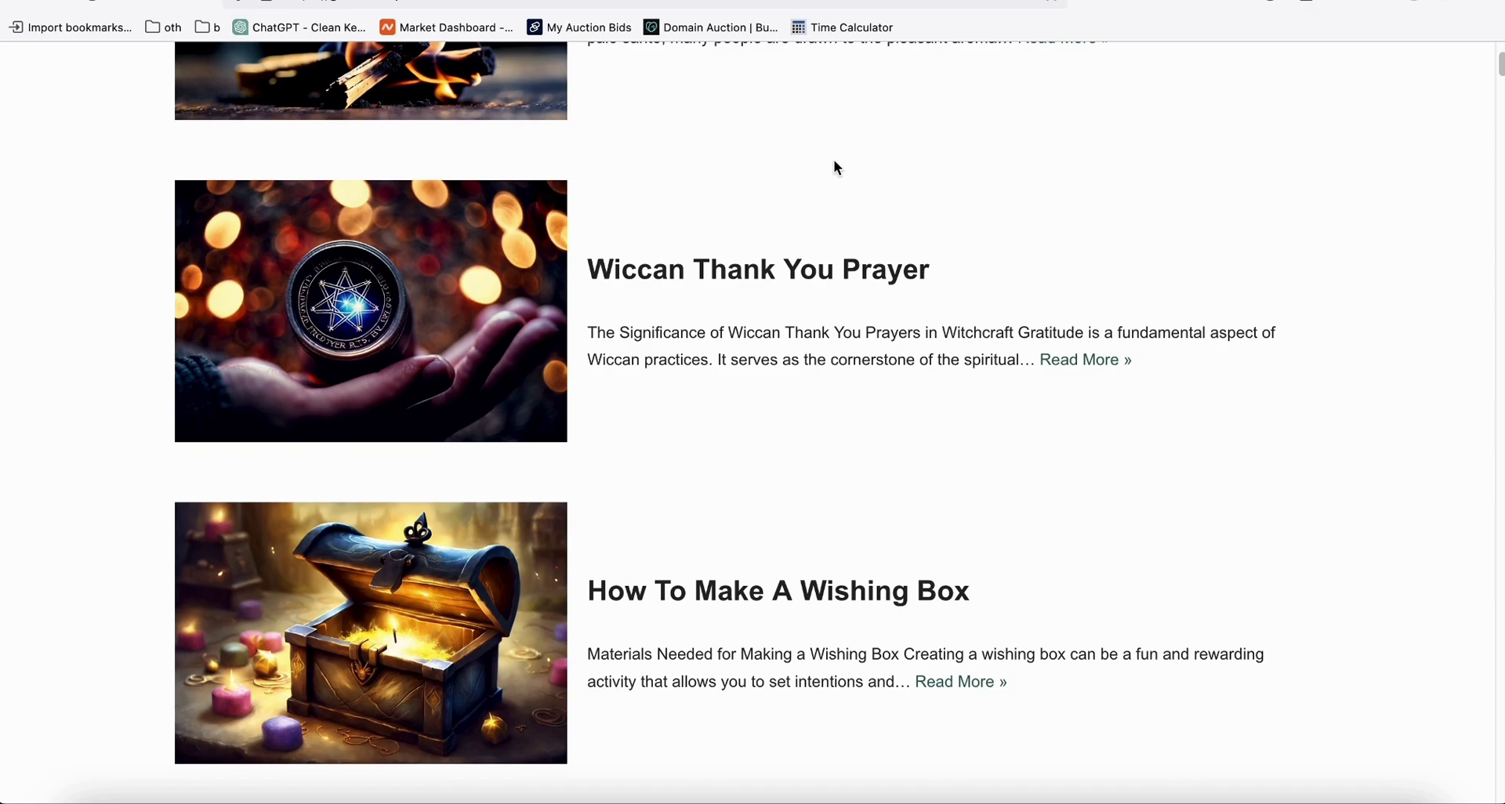
scroll(825, 157, "up", 10)
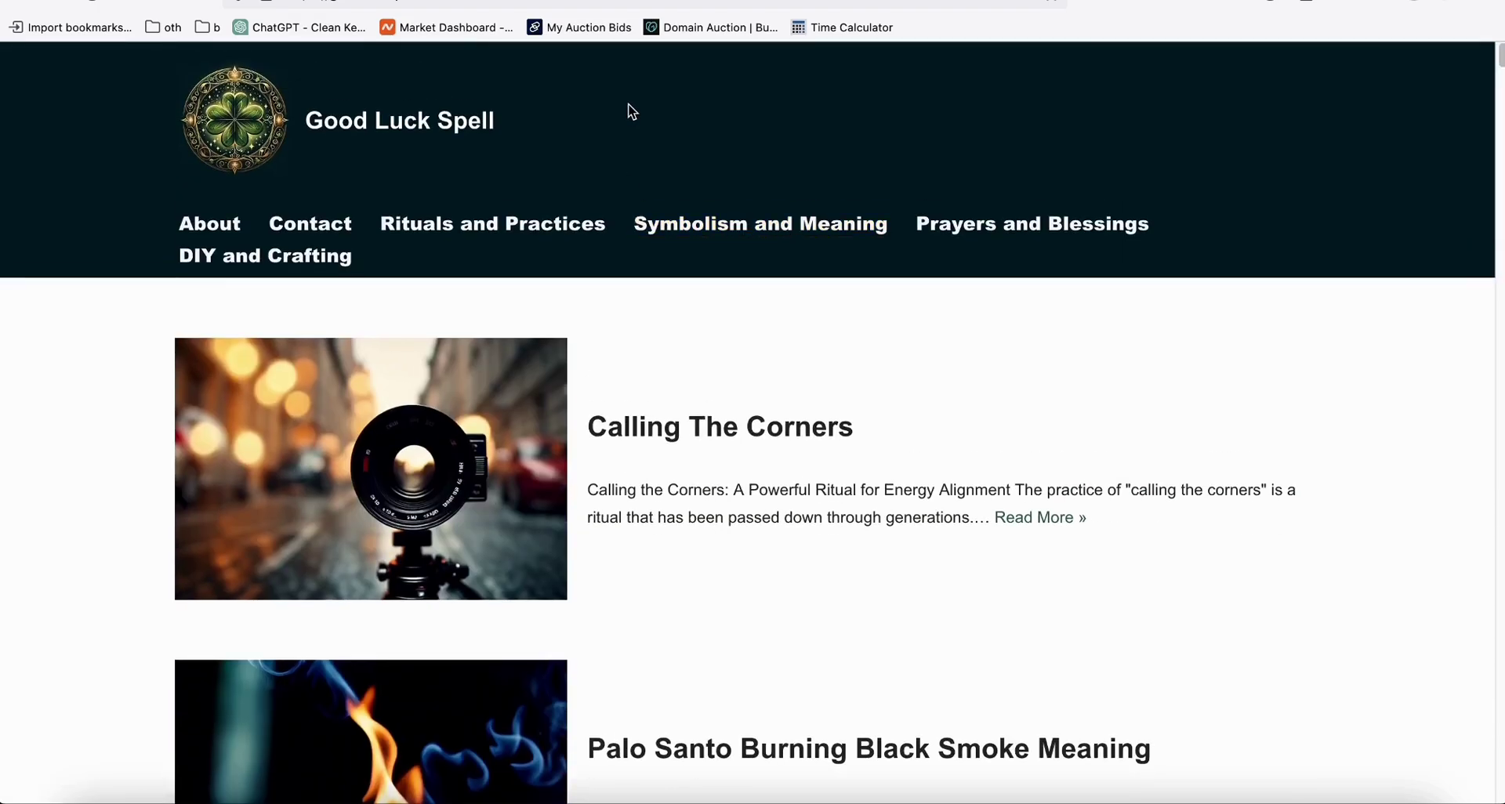
left_click(1012, 4)
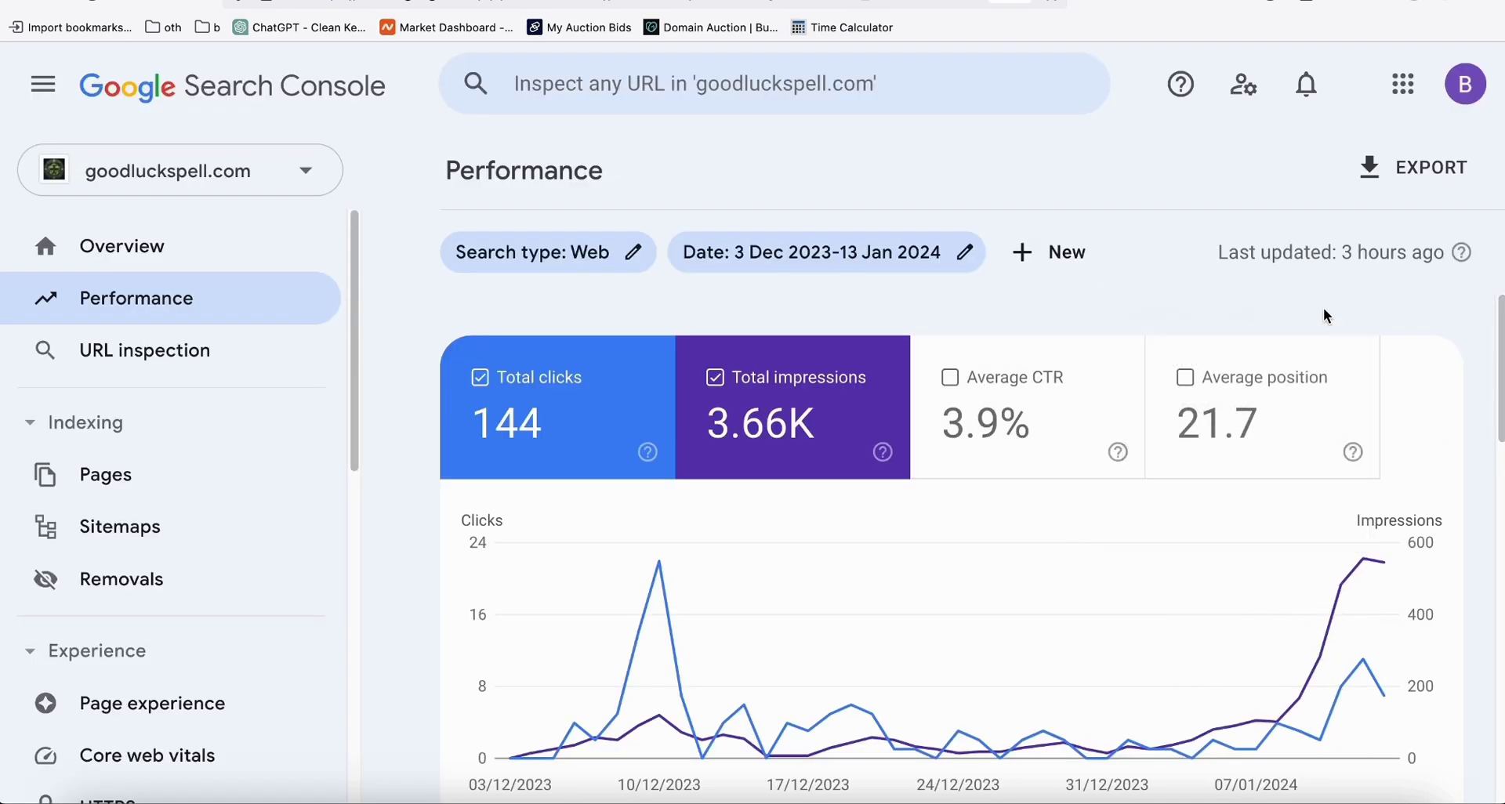
key("ctrl+shift+Tab")
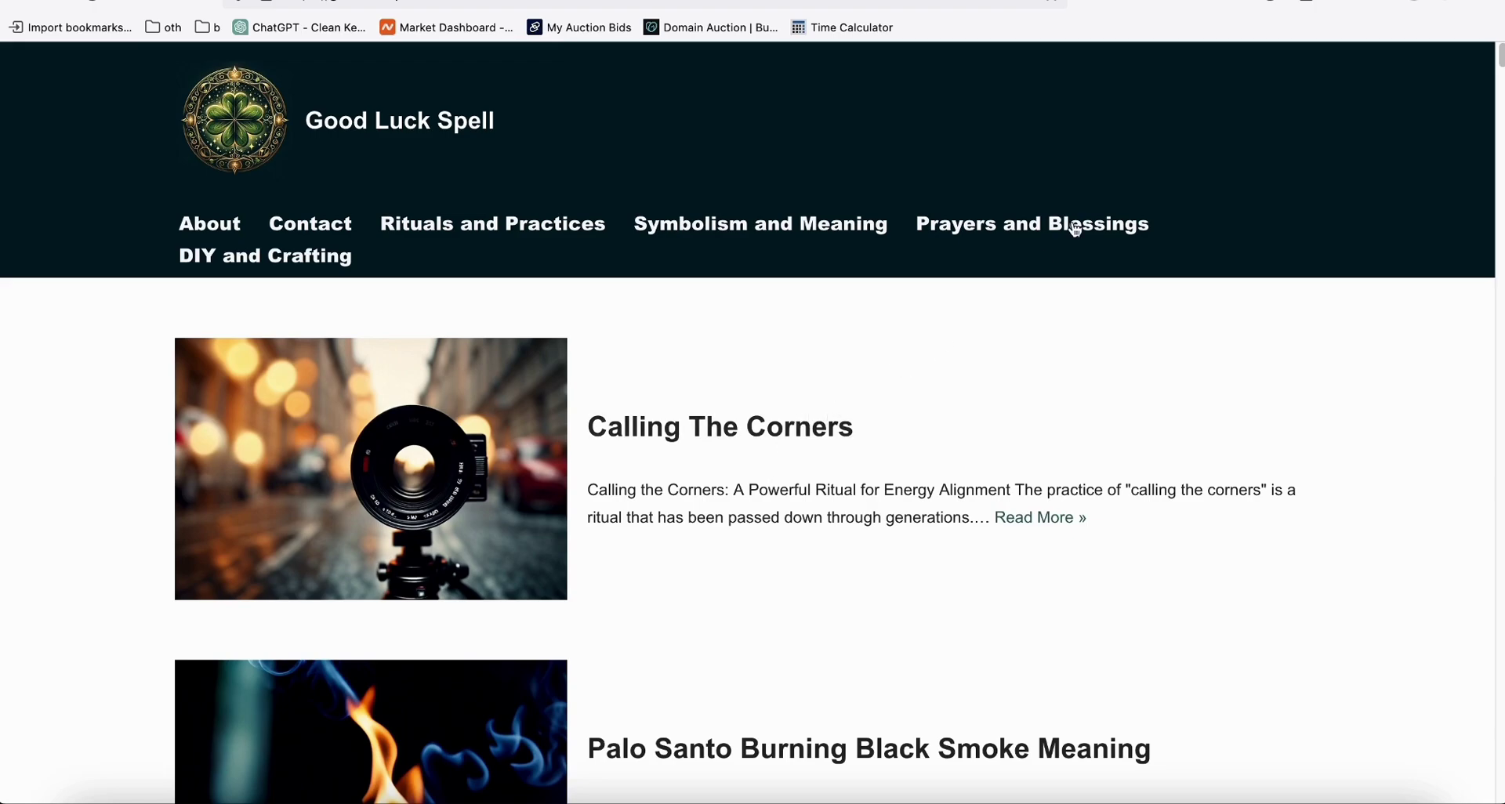
- Return to the Narcissist Insights posts list in WordPress, reload it and look through the published and draft articles
left_click(1213, 4)
key("super+r")
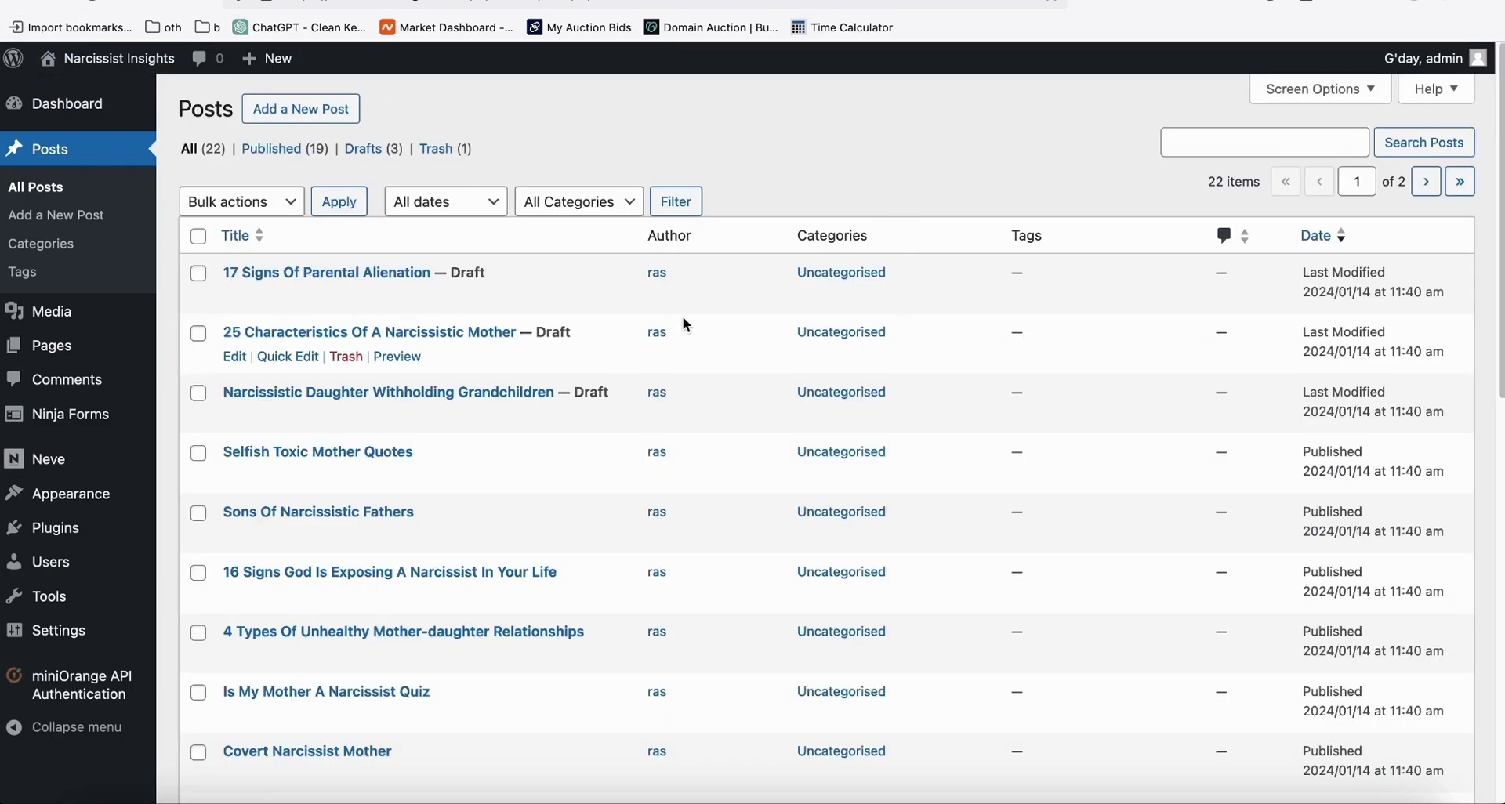
scroll(682, 310, "down", 10)
scroll(486, 485, "up", 10)
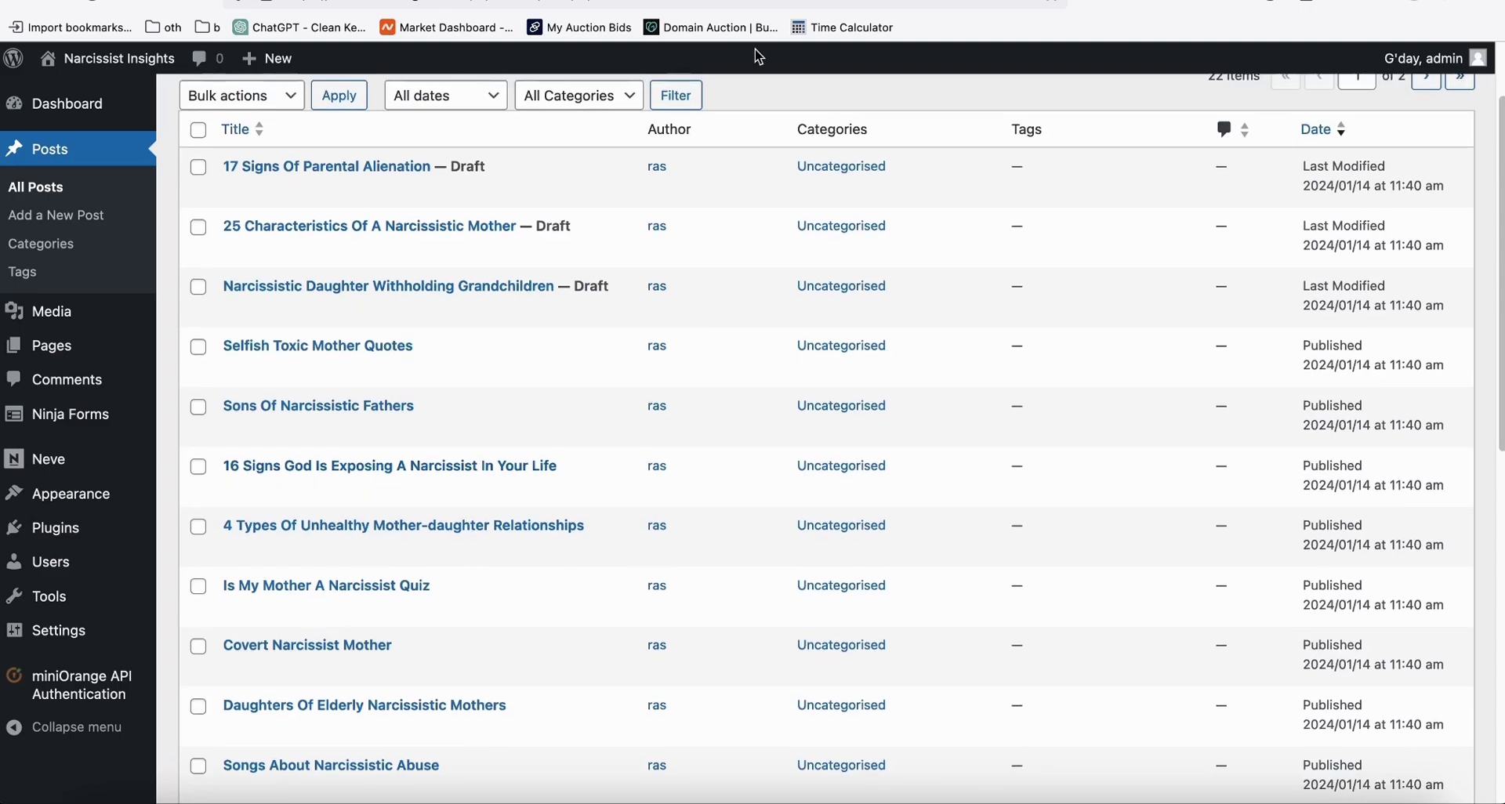
- Switch to Sheet3 in the keyword spreadsheet and view the unhighlighted keywords starting at A41
left_click(721, 4)
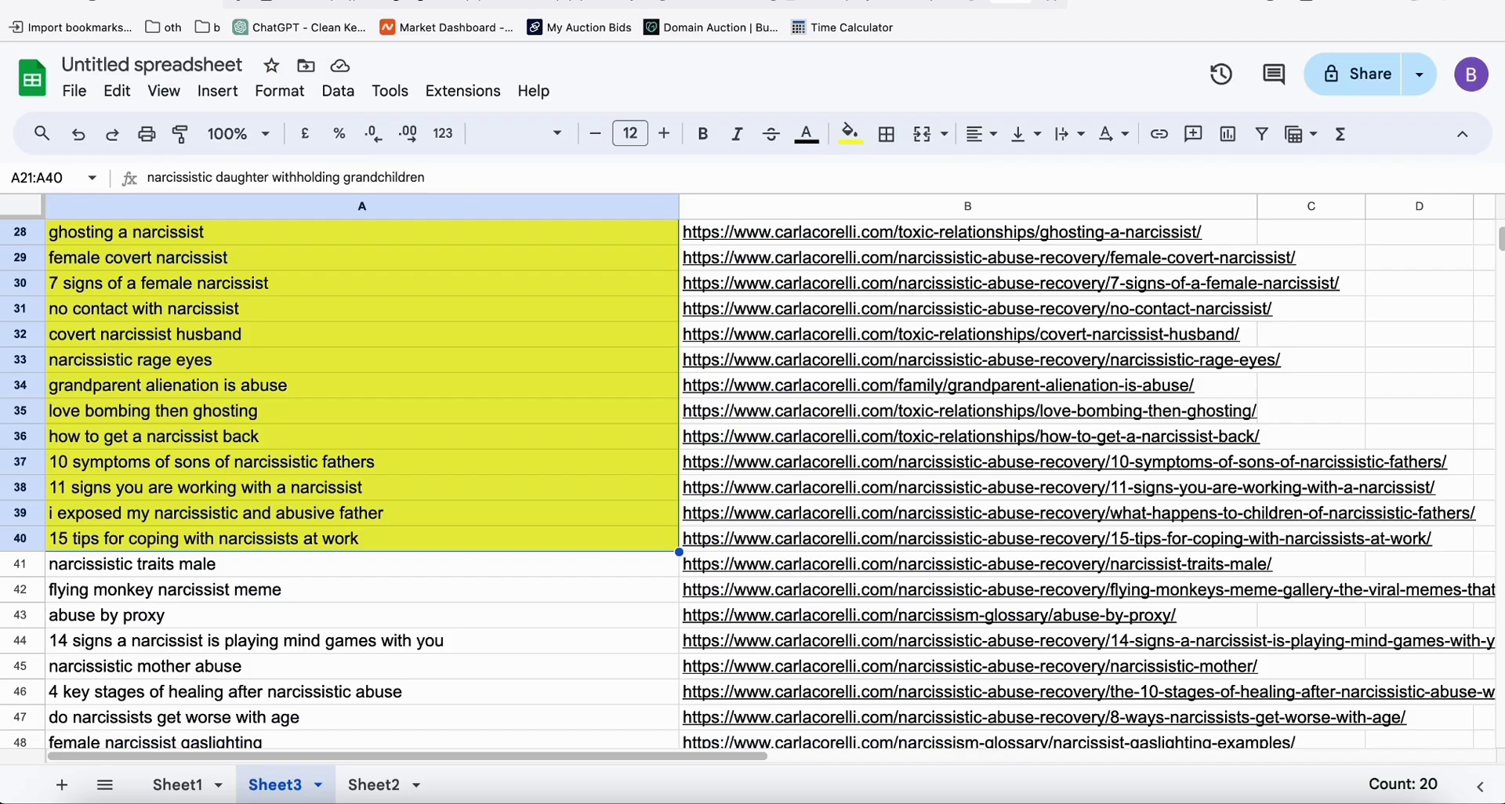
left_click(71, 566)
scroll(399, 354, "down", 3)
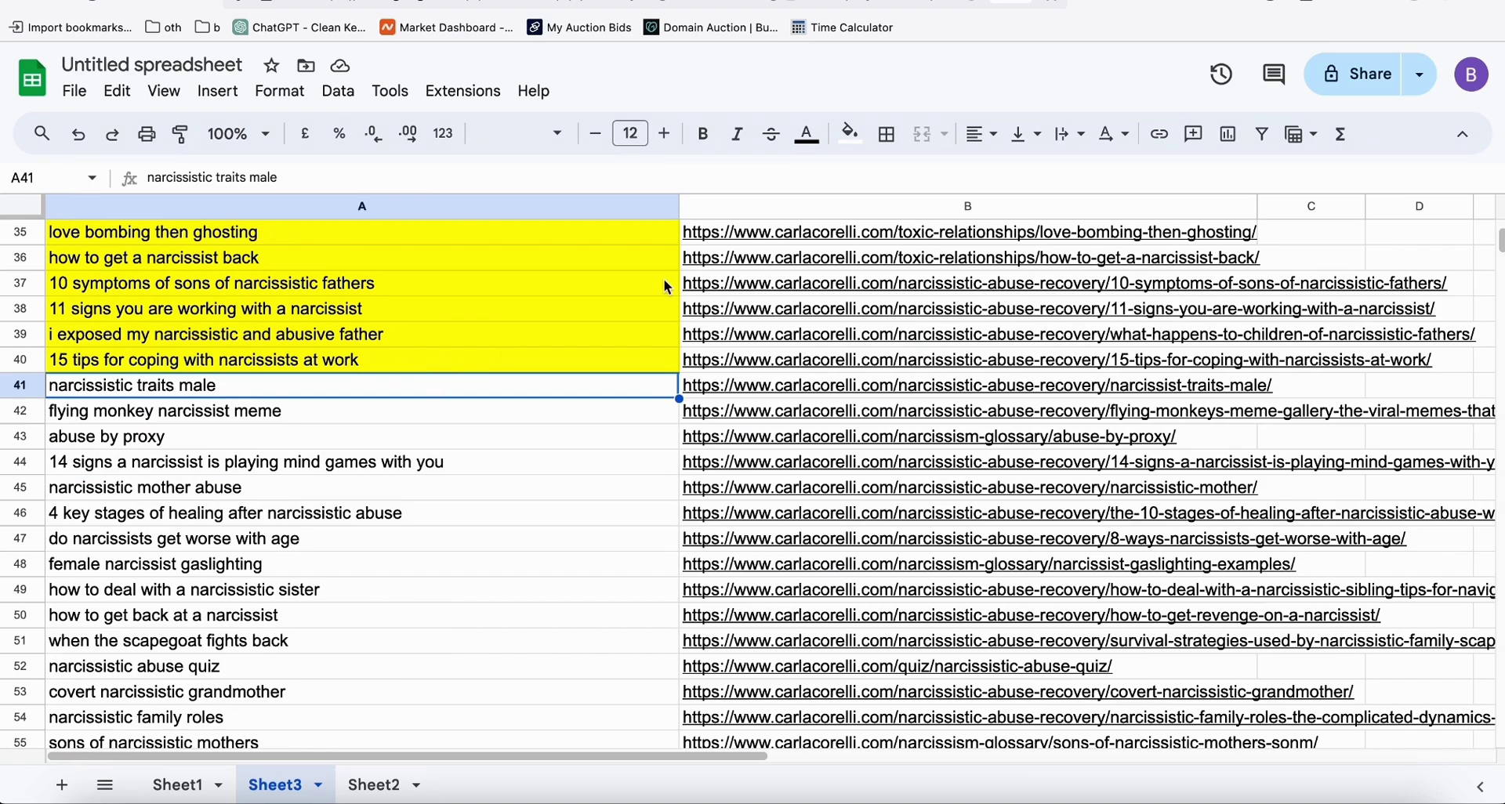
- Open the live Narcissist Insights website from its WordPress admin and look through the posts on the front page
left_click(1223, 4)
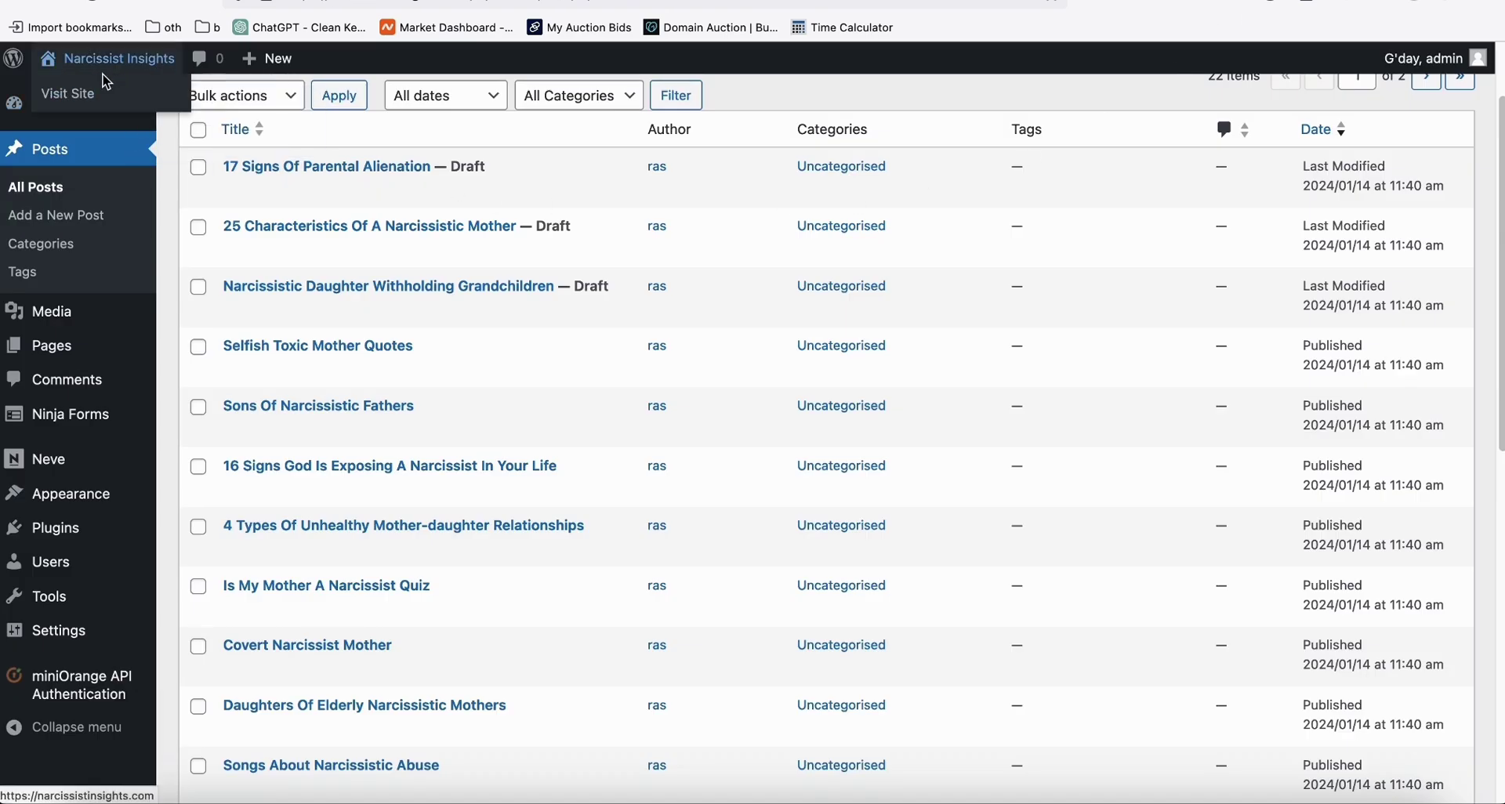
right_click(98, 93)
key("Escape")
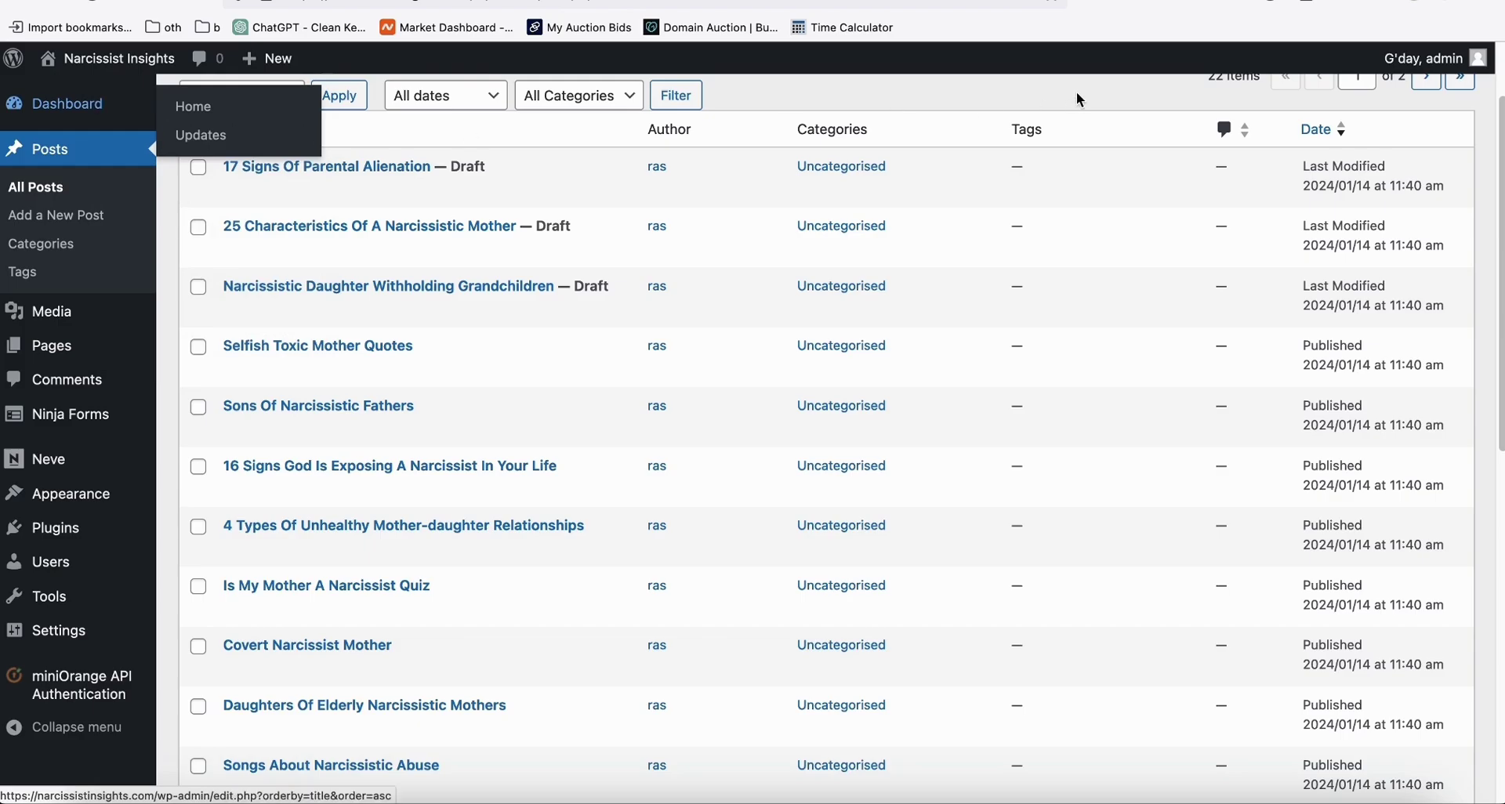
left_click(107, 58)
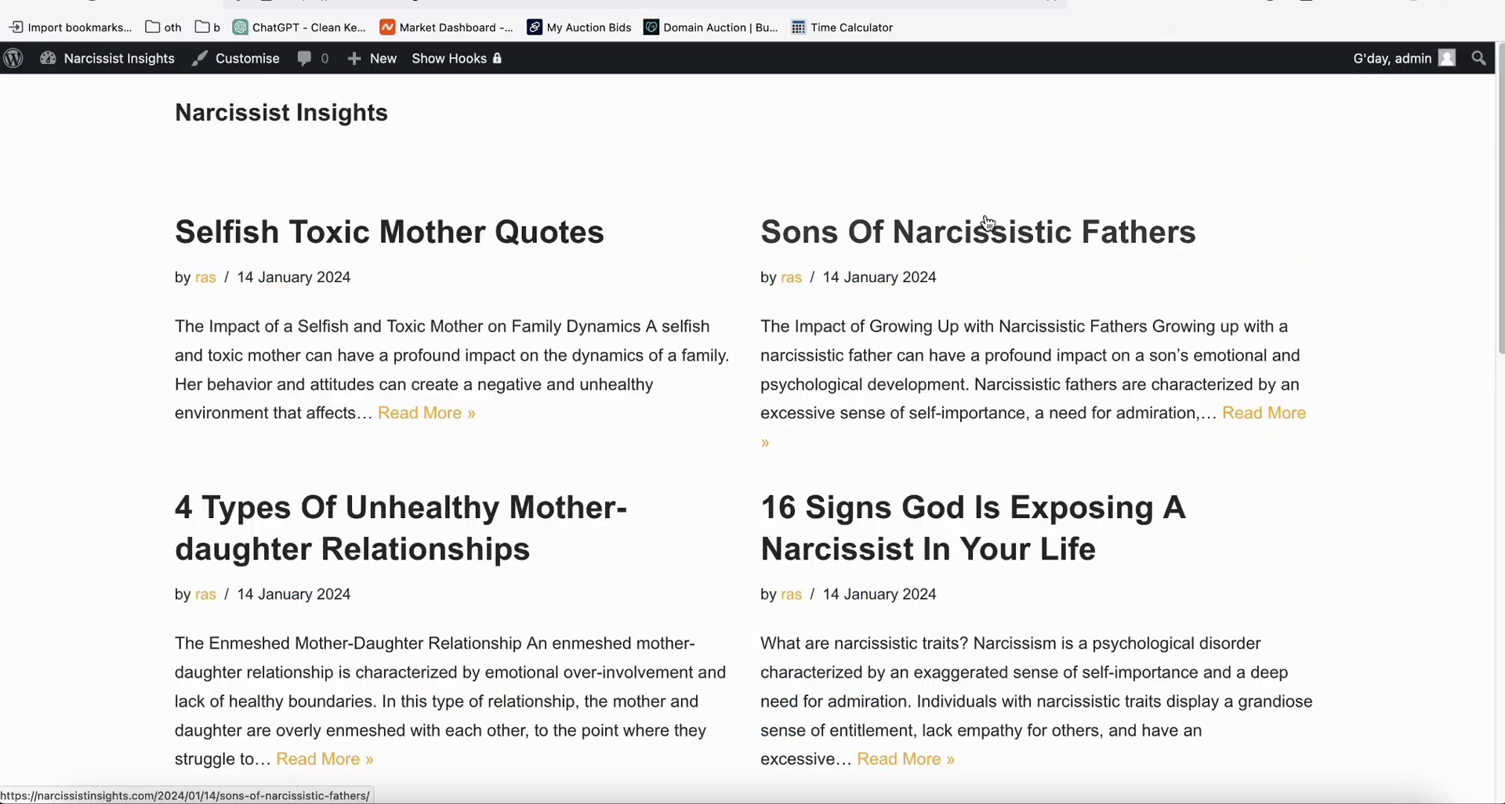
scroll(1029, 240, "down", 10)
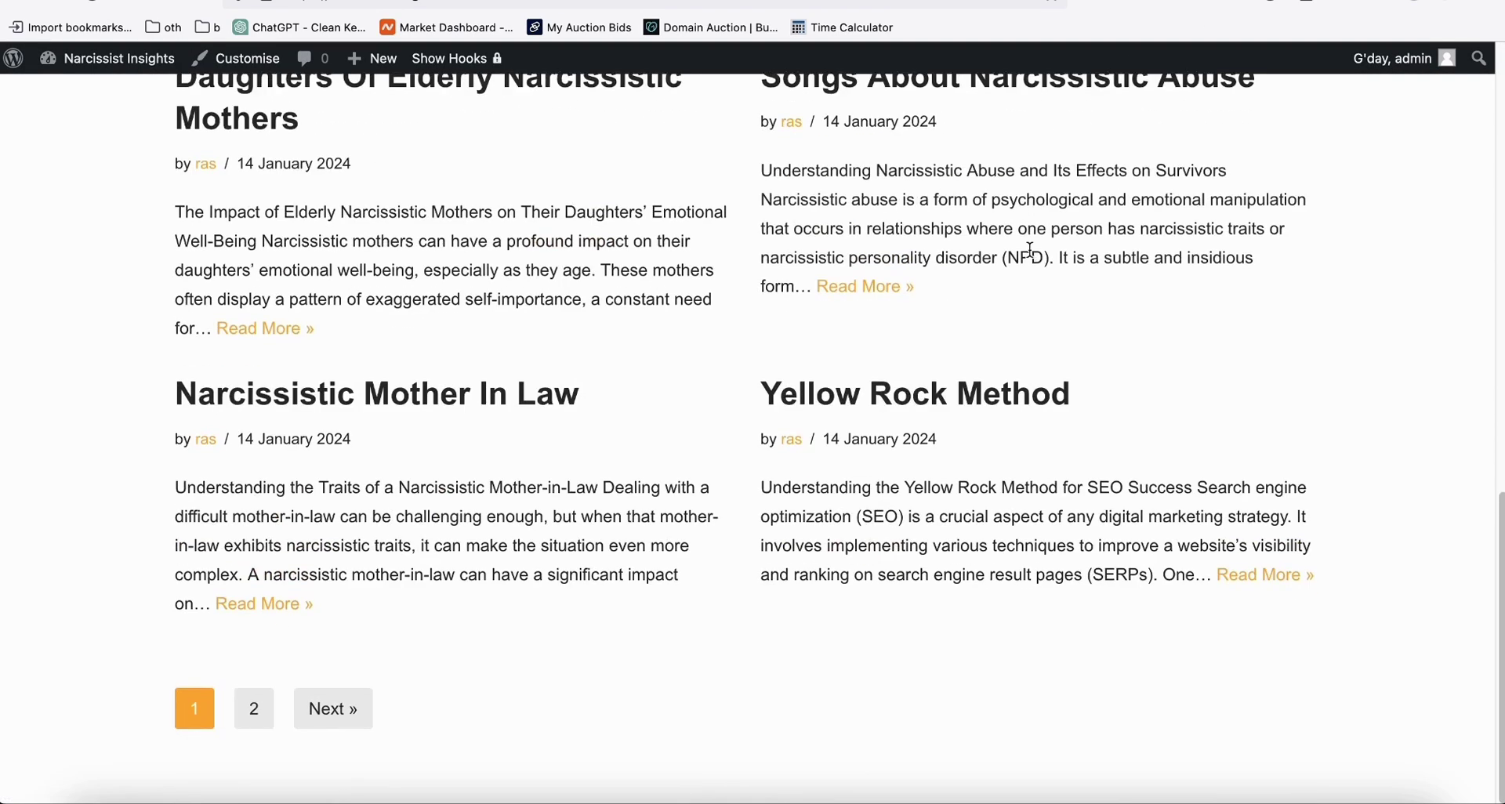
scroll(663, 382, "up", 10)
scroll(663, 381, "up", 2)
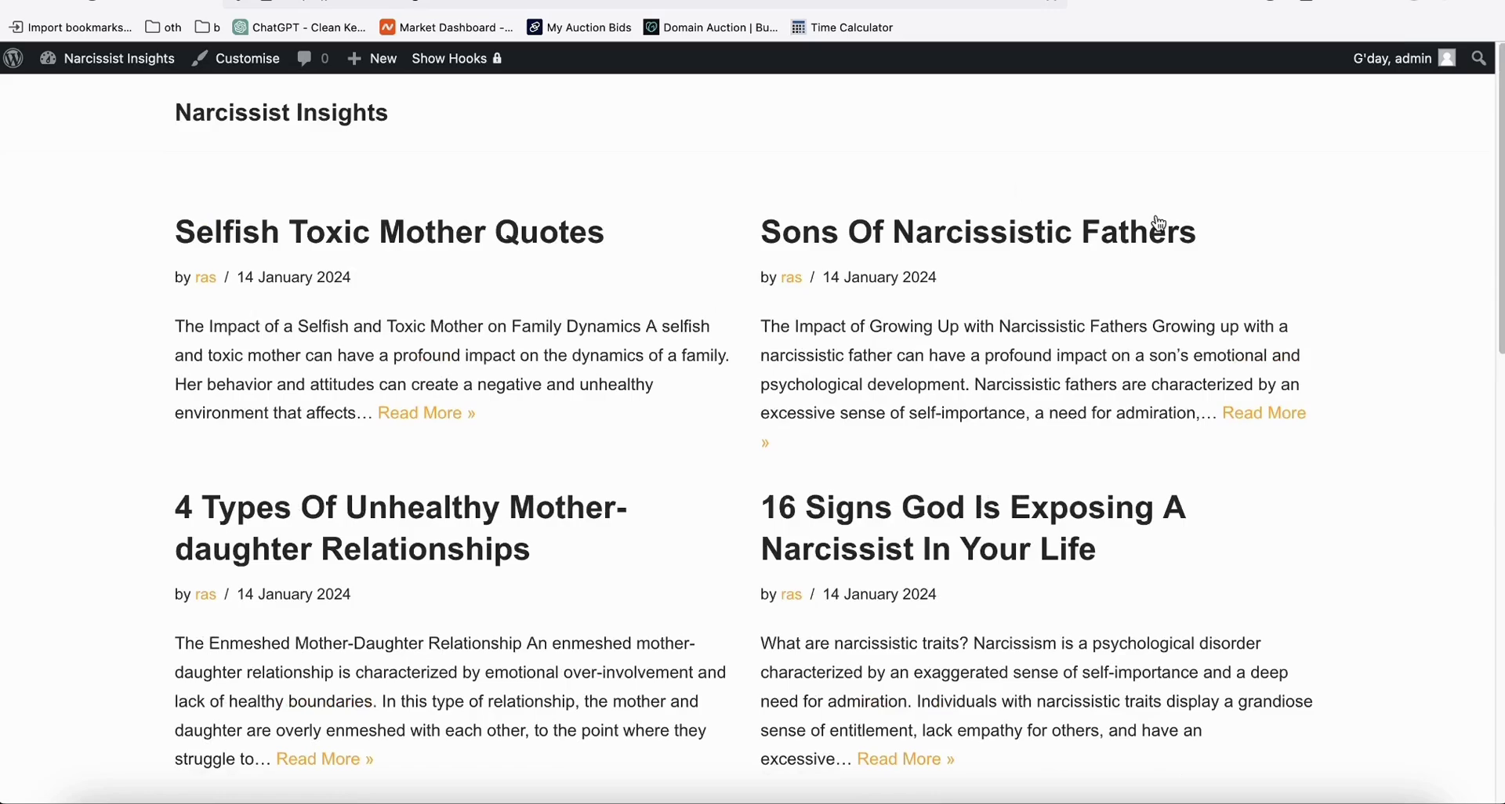
- View the Google search for site:narcissistinsights.com, and return to the unused keywords in Sheet3
left_click(1355, 5)
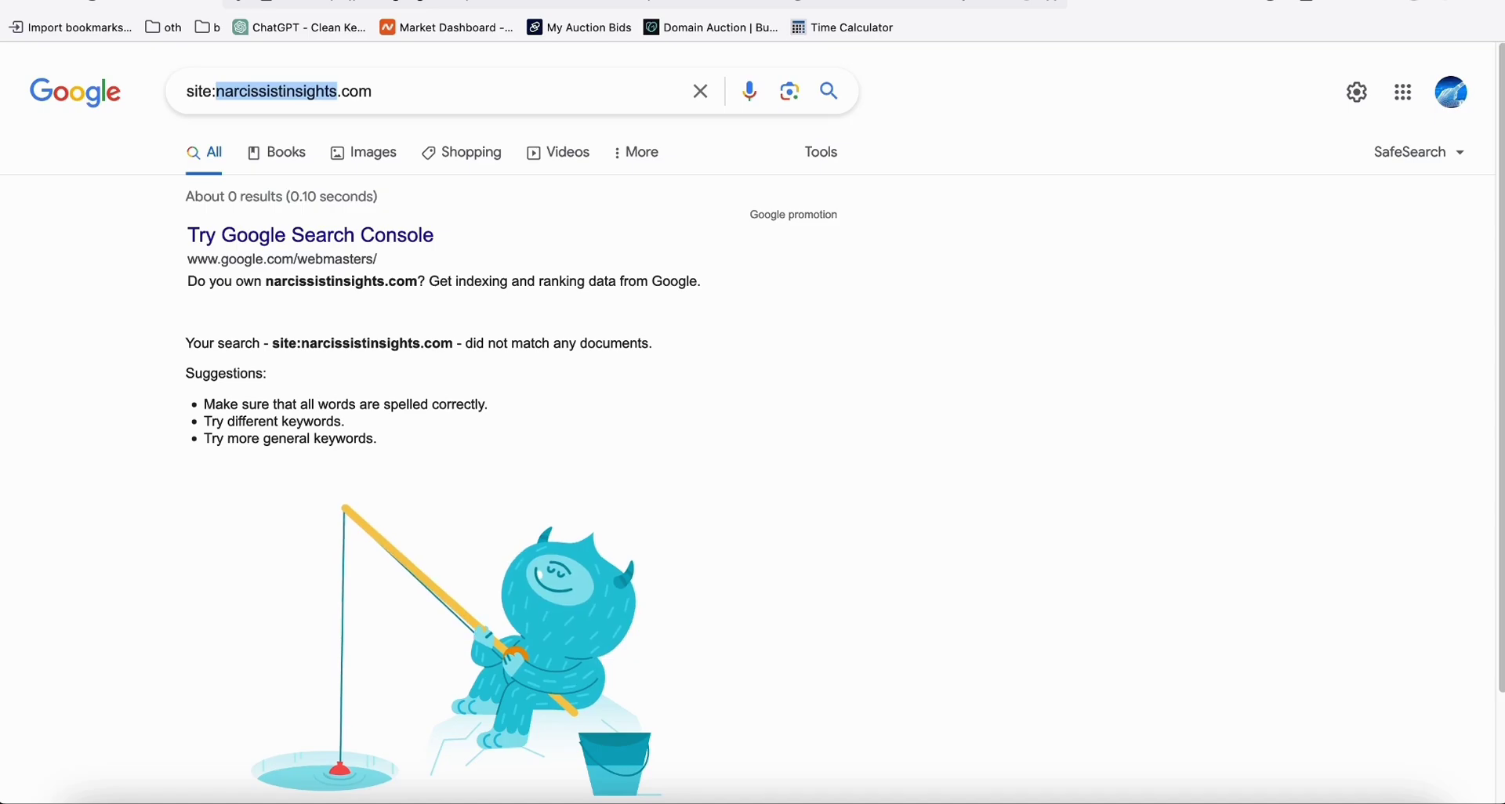
left_click(1012, 2)
scroll(351, 480, "down", 1)
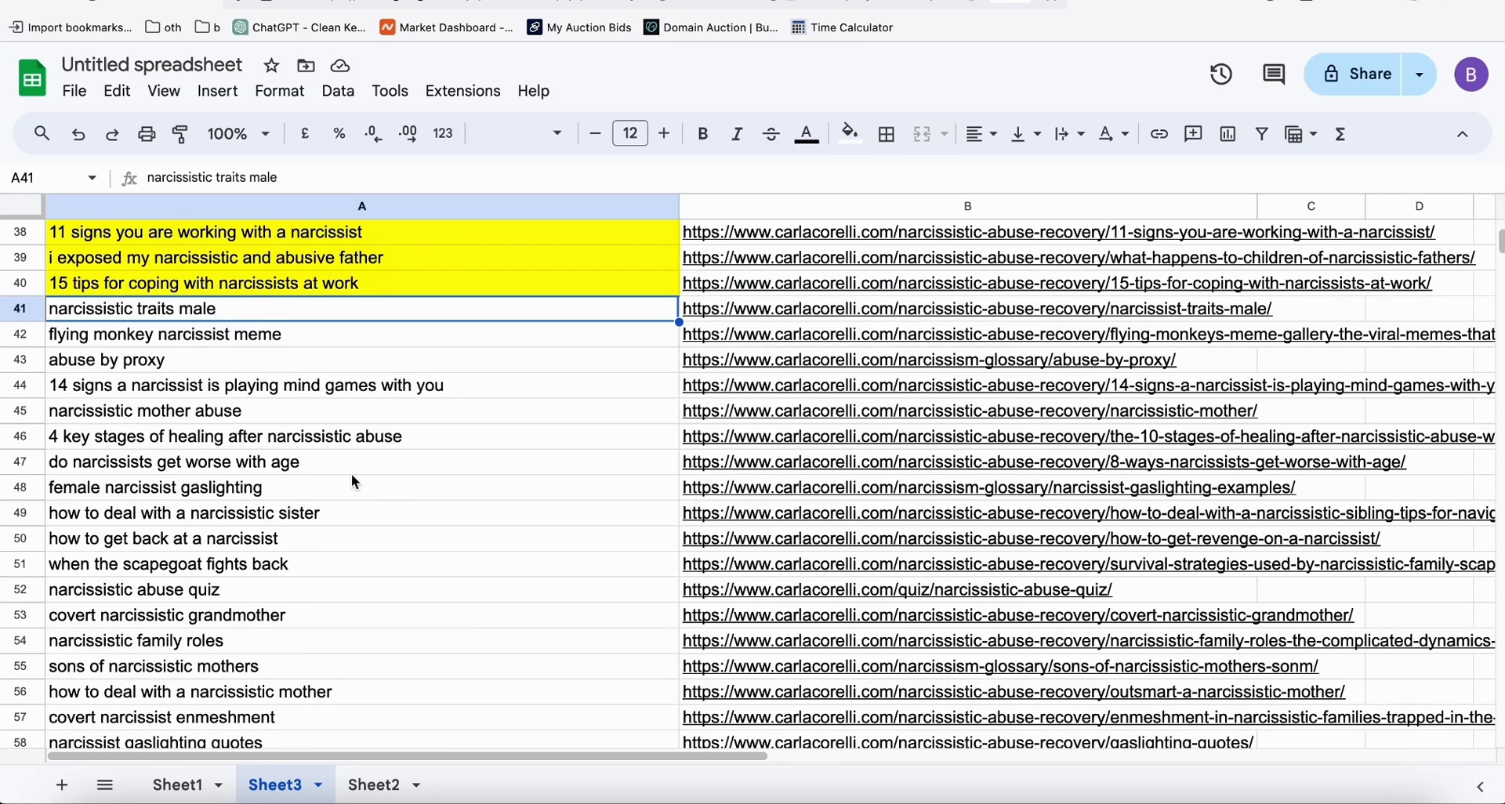
- Open the Bulk Featured Image tool in Article AI Generator and read its instructions and required entry format
left_click(1129, 4)
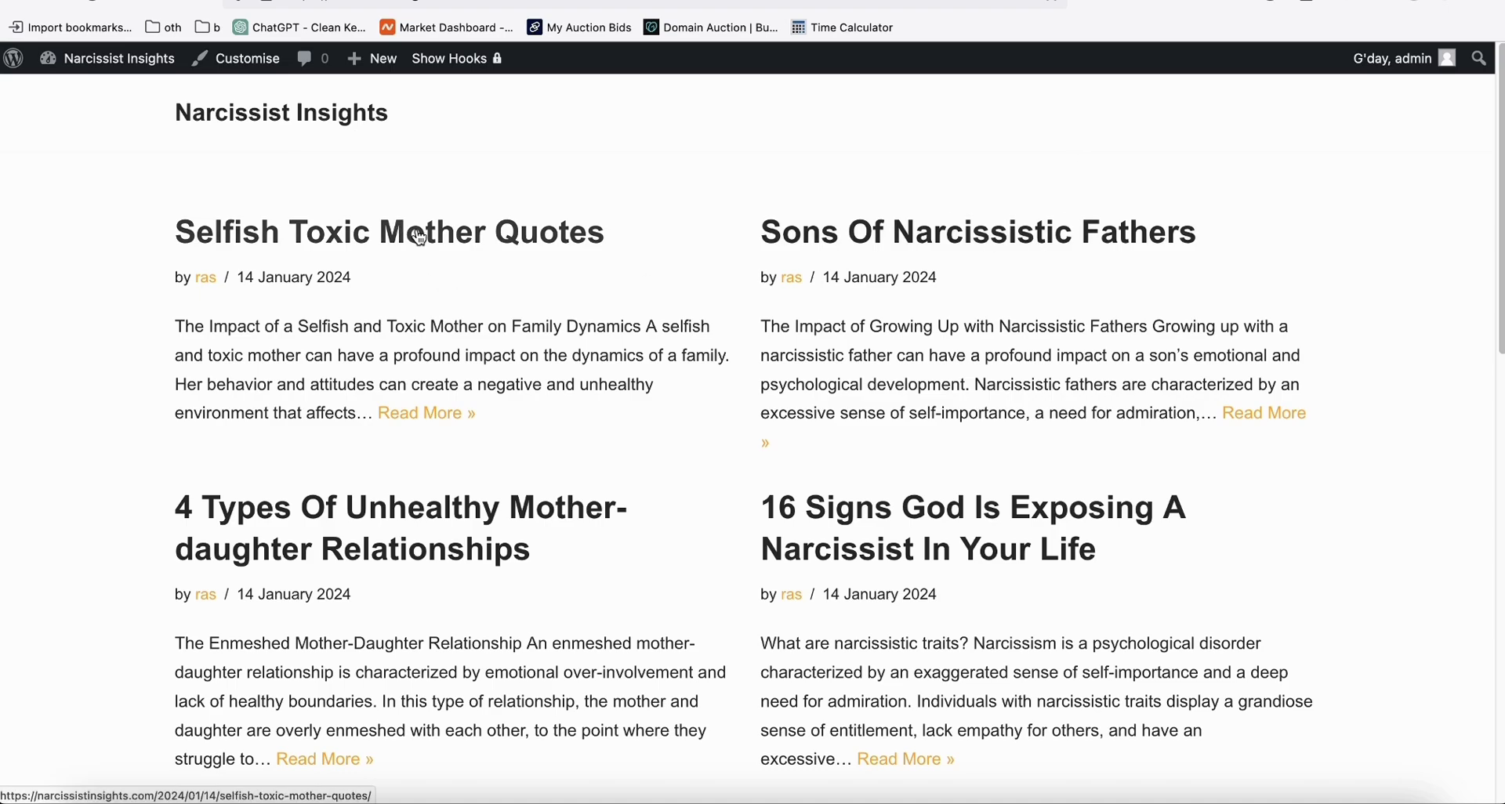
scroll(428, 243, "down", 1)
left_click(863, 3)
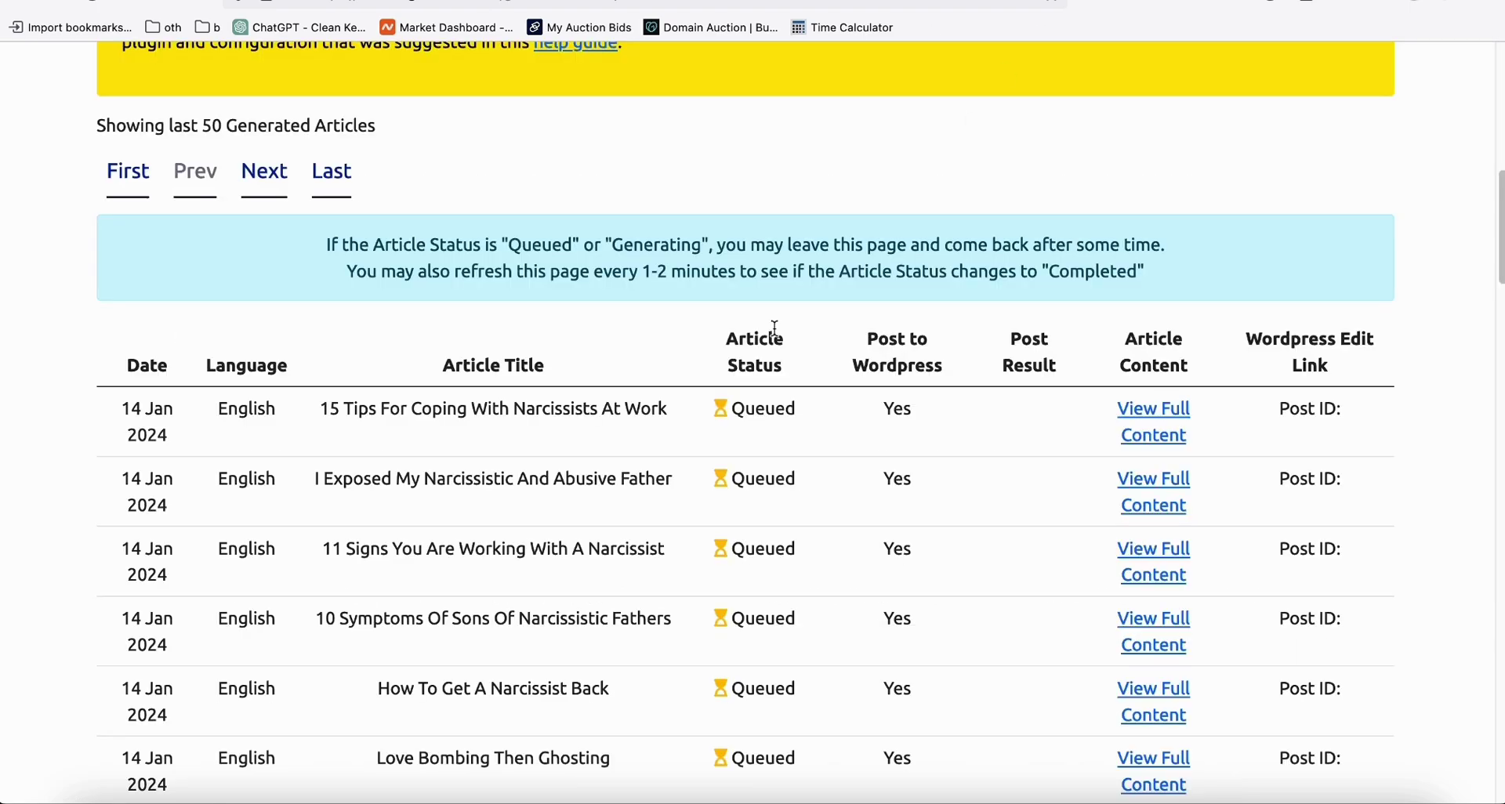
scroll(741, 339, "up", 10)
left_click(977, 240)
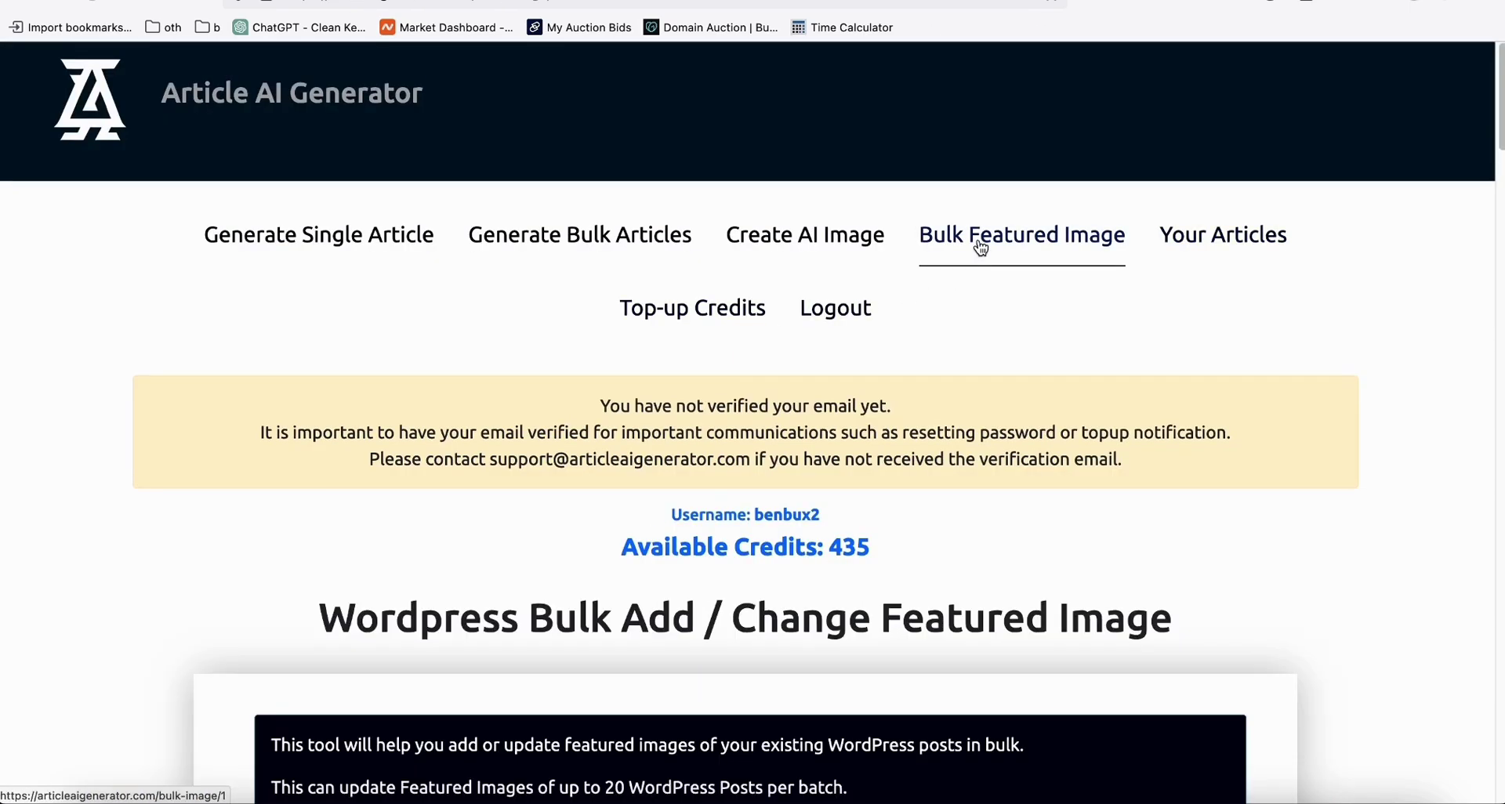
scroll(1016, 267, "down", 7)
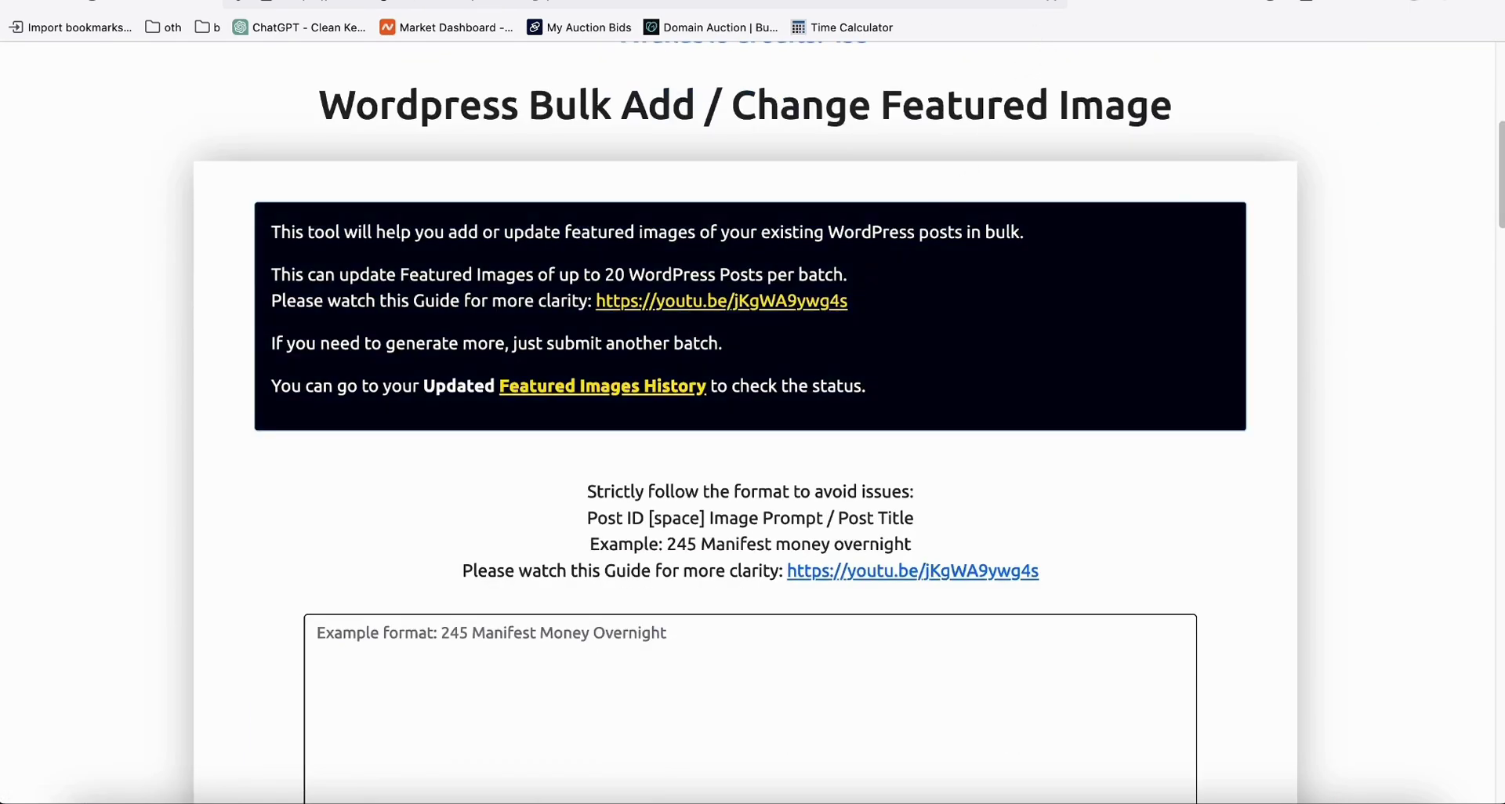
- Look through the featured images on the Good Luck Spell website and revisit its Search Console performance report
key("ctrl+Tab")
scroll(729, 401, "down", 20)
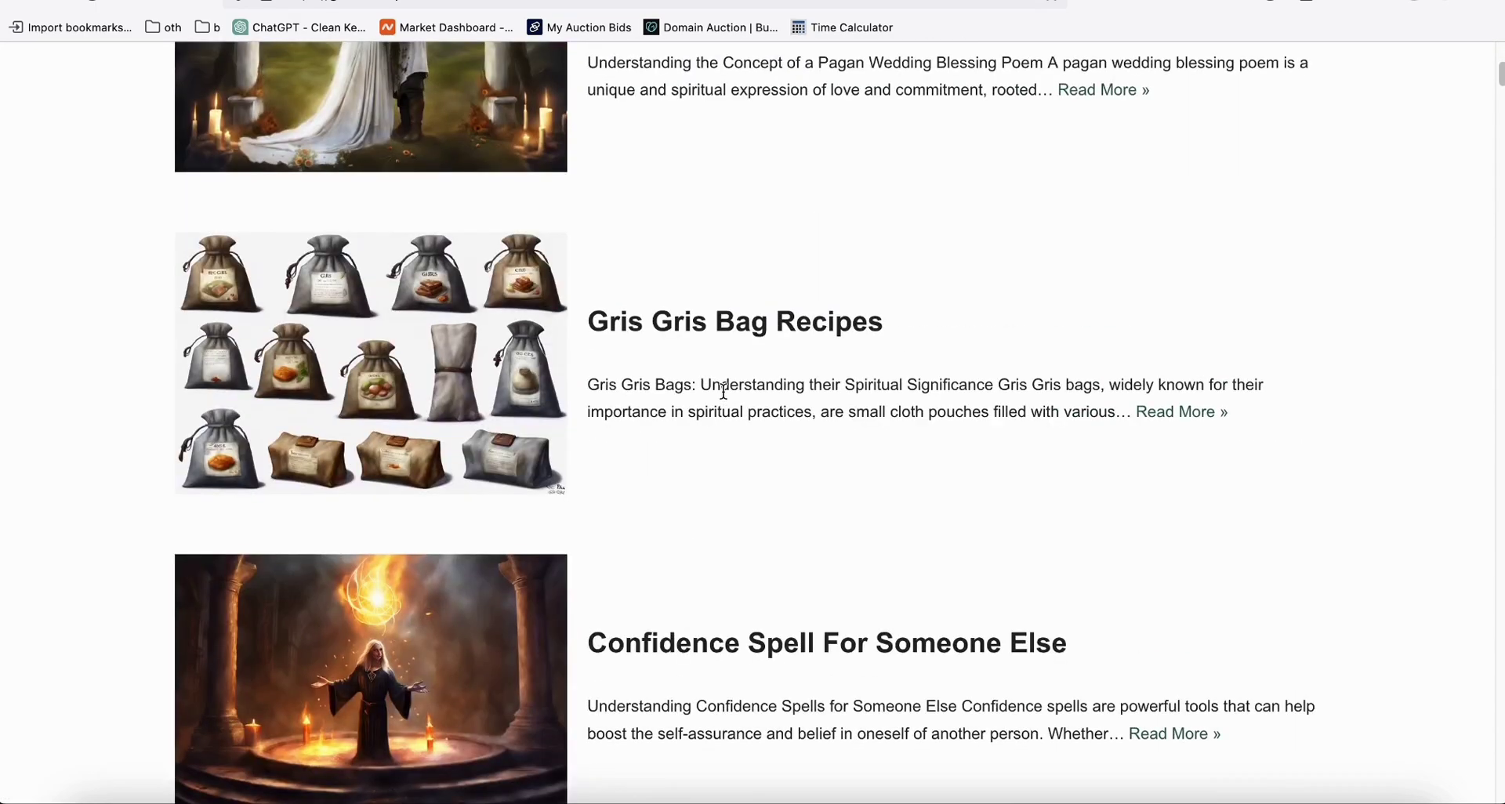
scroll(729, 402, "down", 2)
scroll(748, 388, "up", 10)
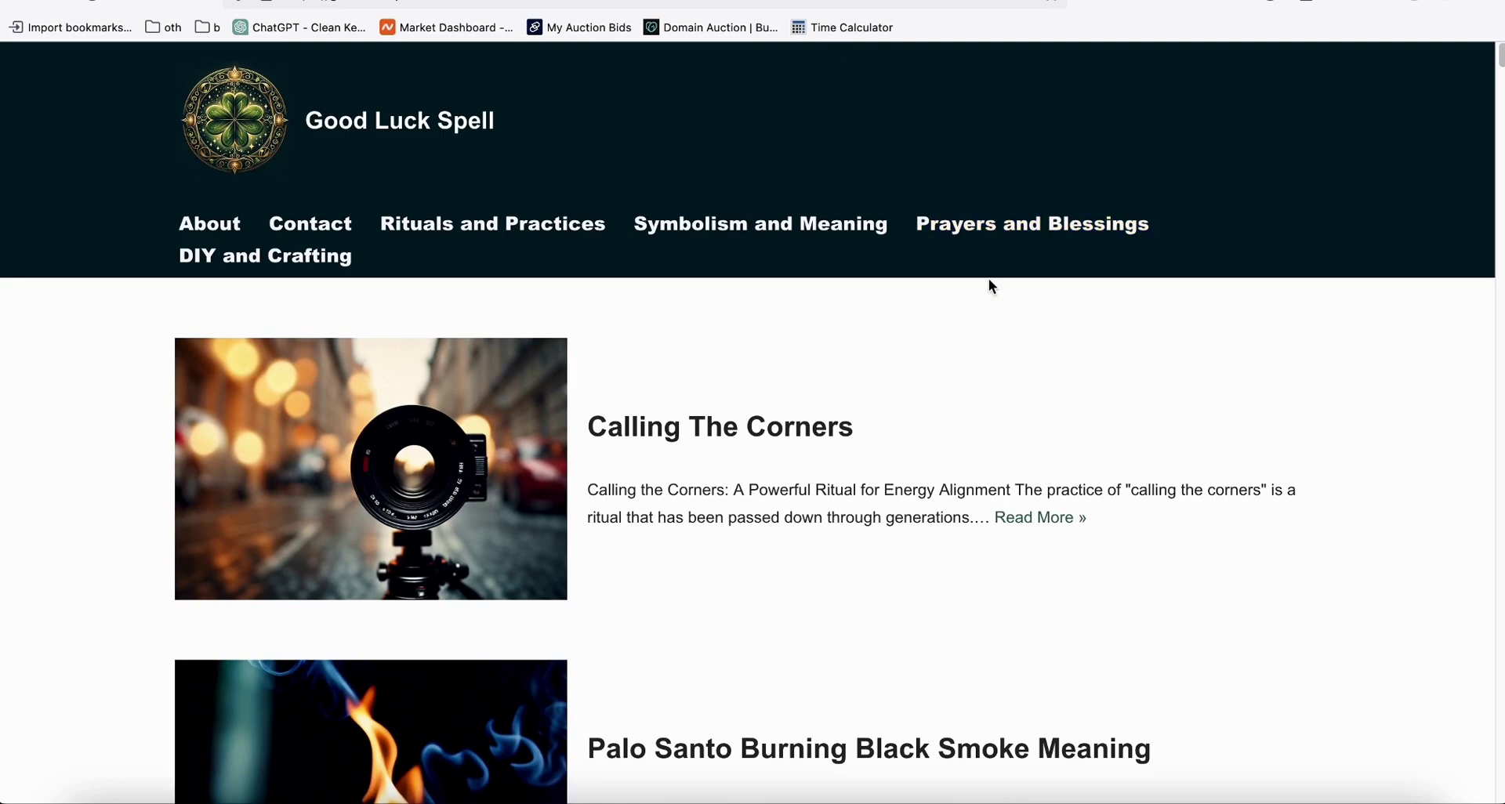
key("ctrl+Tab")
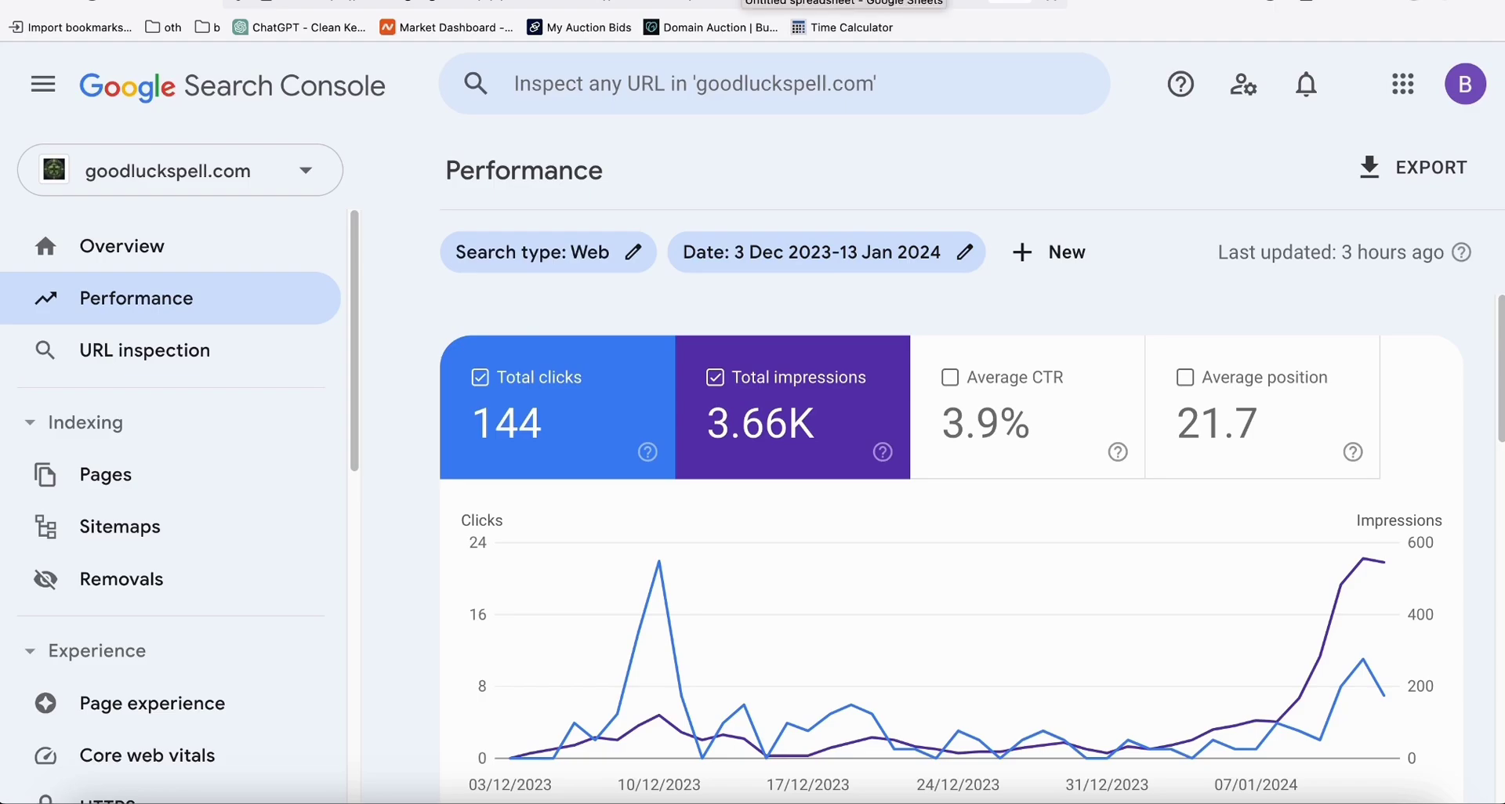
- View the grace-being.com organic keywords in Ahrefs and return to Sheet3 to look over the used and remaining keywords
left_click(620, 3)
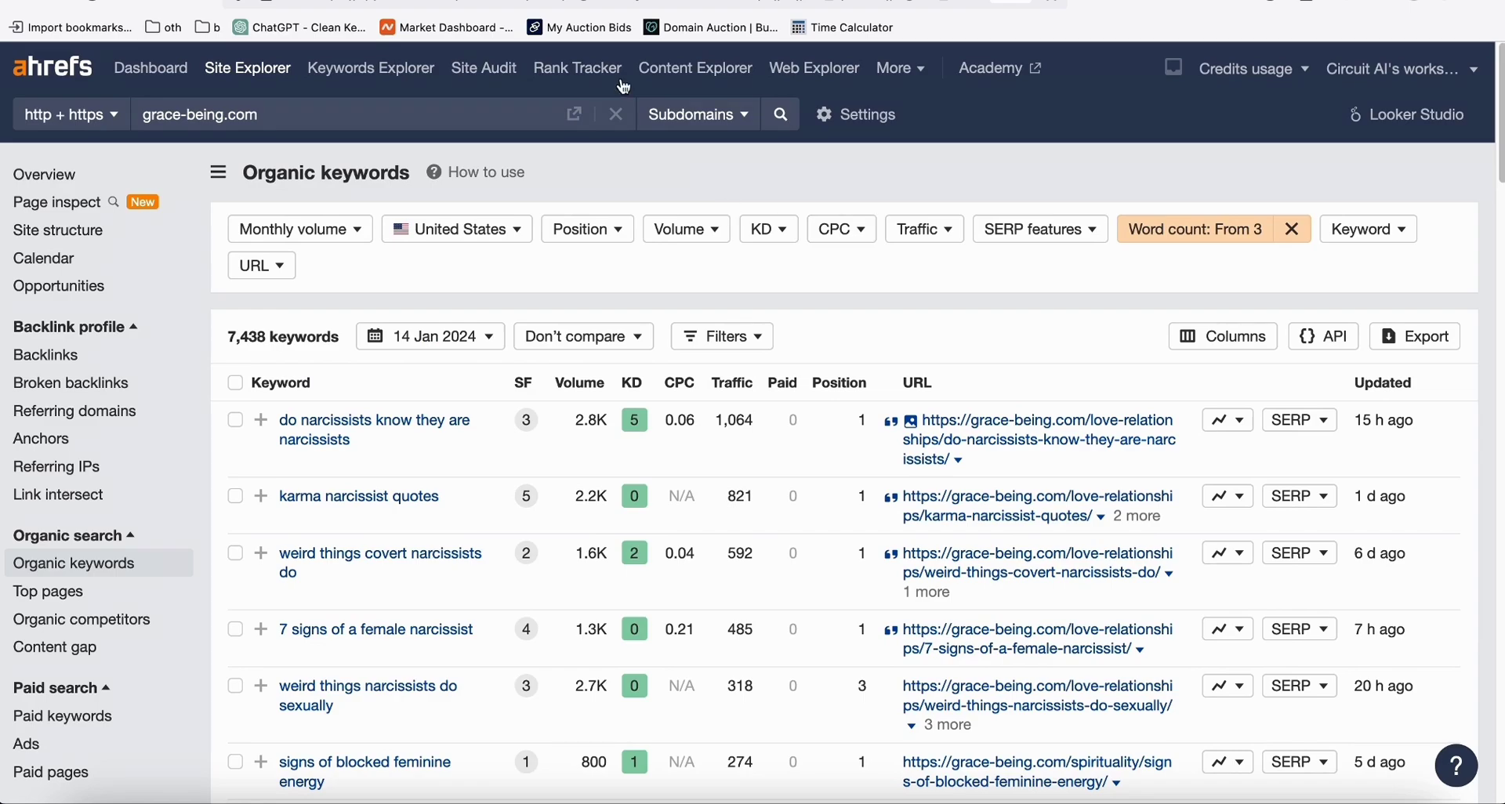
left_click(624, 4)
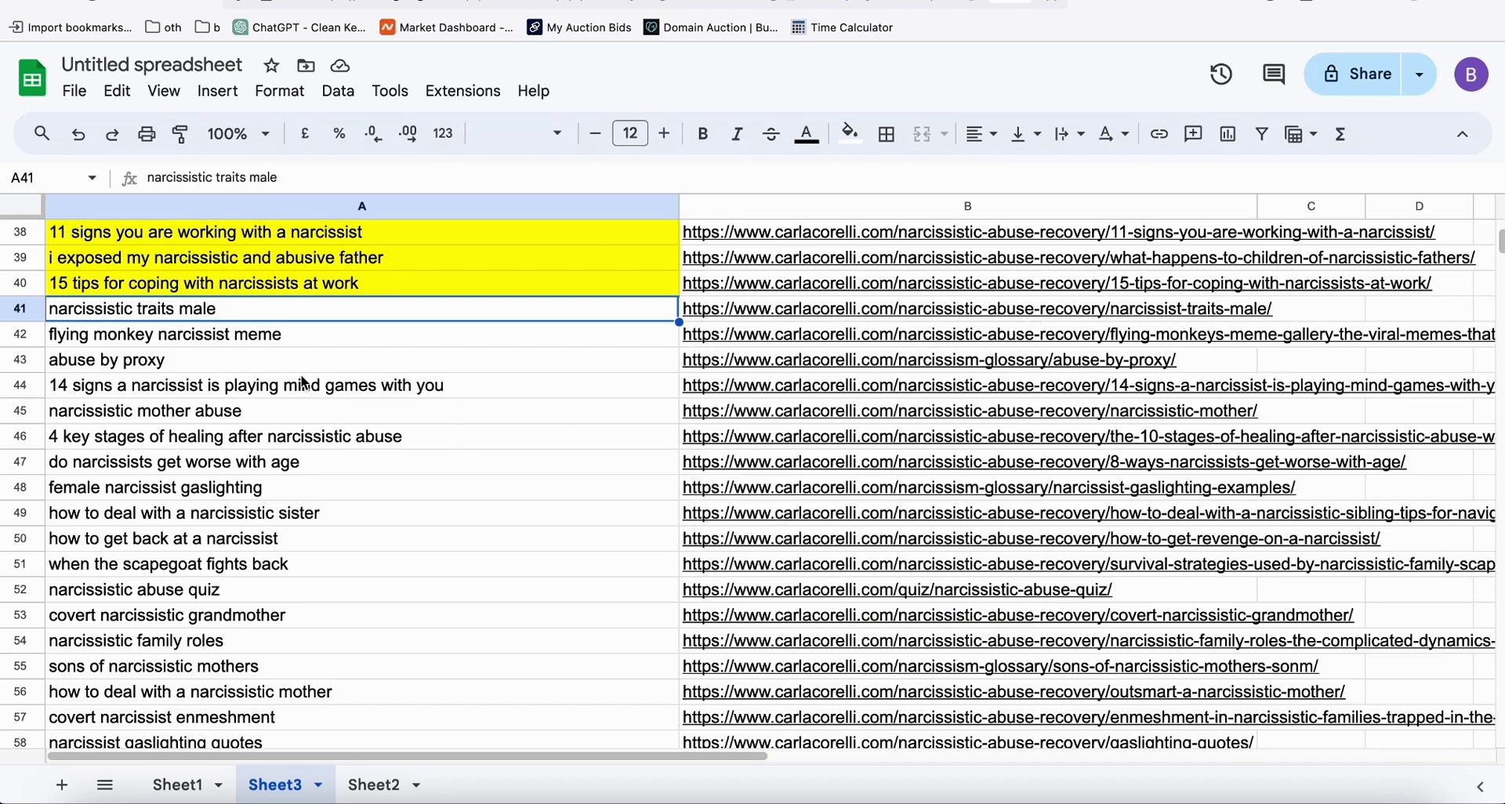
left_click(396, 387)
scroll(398, 387, "up", 10)
scroll(398, 388, "down", 8)
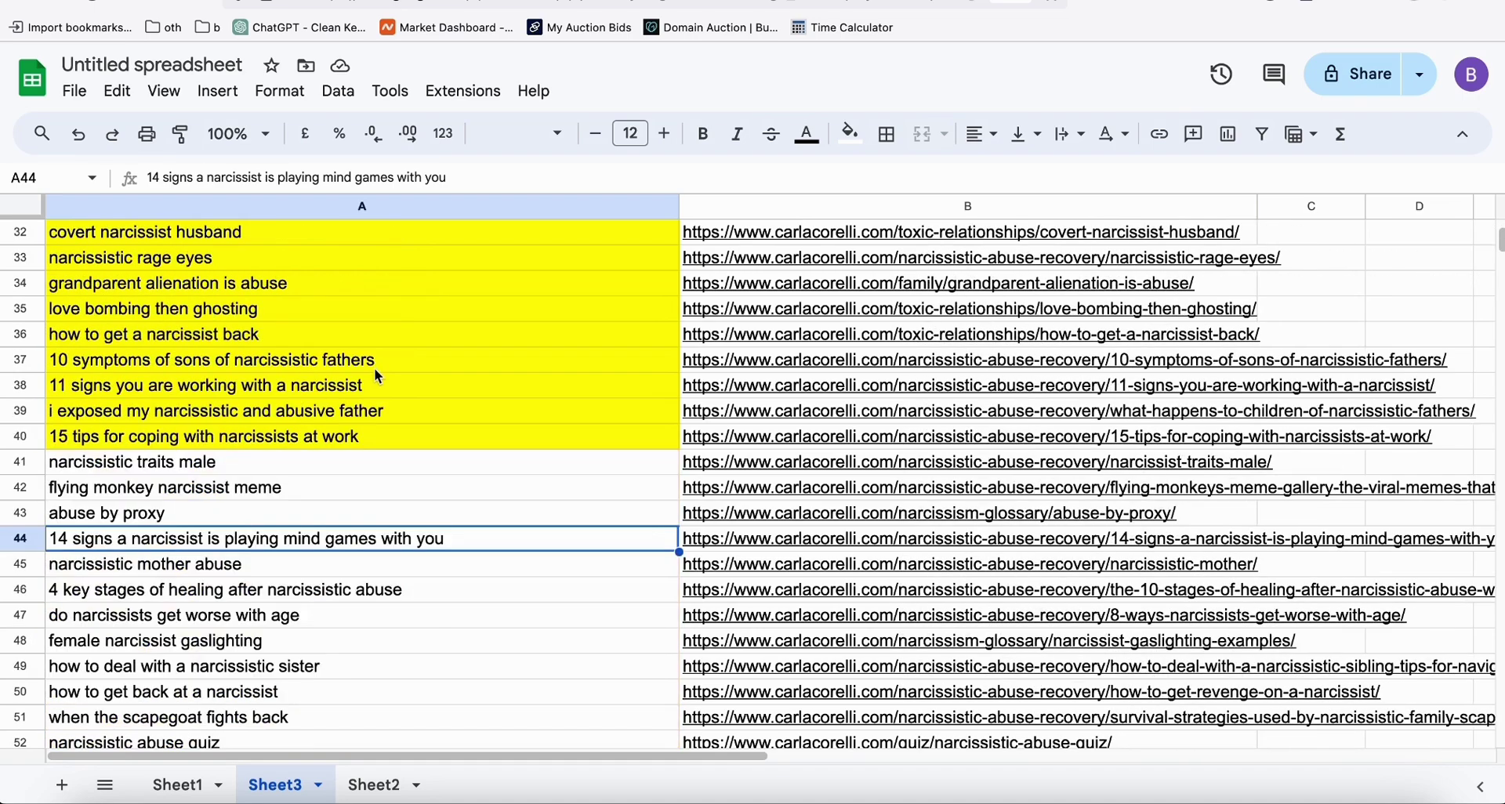